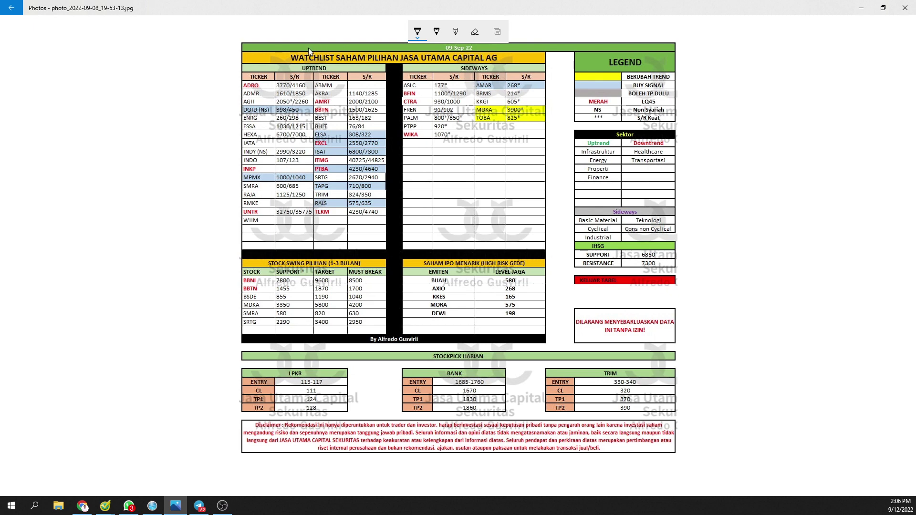
- Draw a check mark beside the watchlist title and dismiss the incoming chat notification
drag(276, 53, 290, 49)
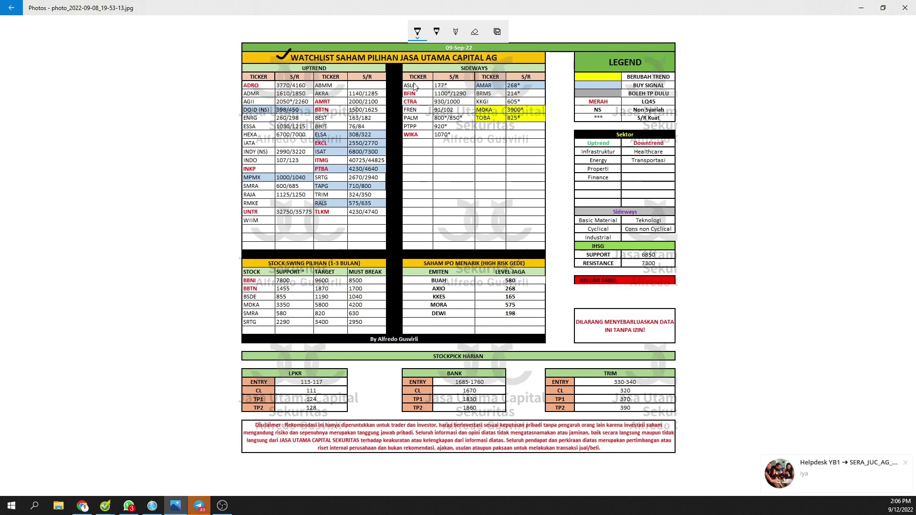
click(905, 463)
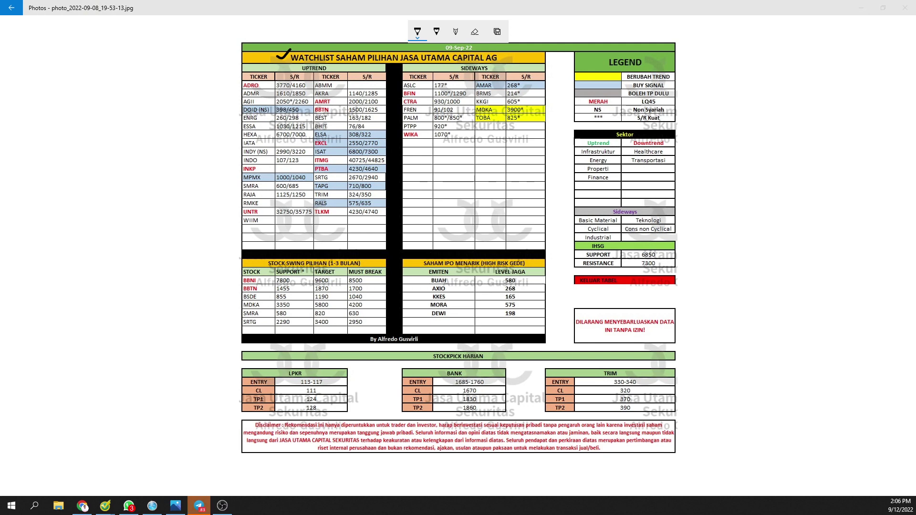
click(402, 163)
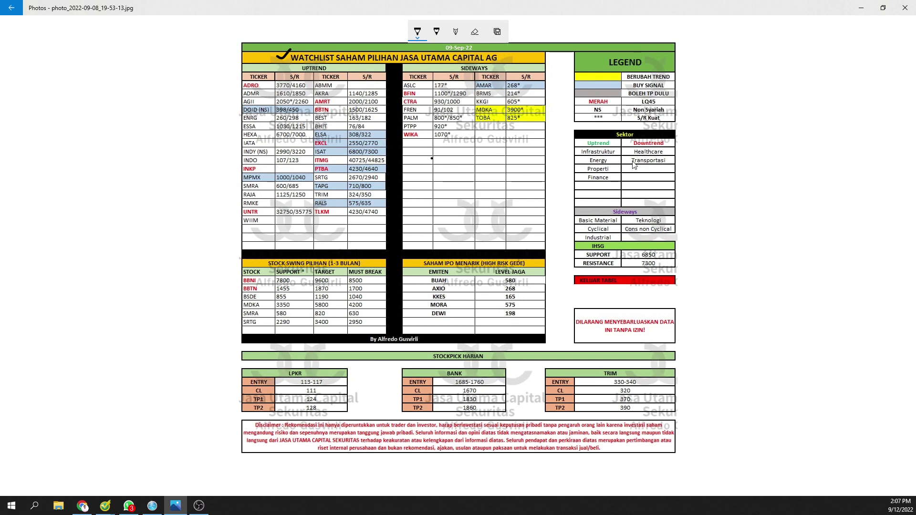
- Handwrite TFAS in the empty rows of the Sideways table and underline it
mouse_move(431, 159)
mouse_down()
mouse_move(448, 158)
mouse_move(438, 180)
mouse_move(473, 159)
mouse_up()
mouse_move(452, 171)
mouse_down()
mouse_move(468, 169)
mouse_move(465, 182)
mouse_up()
mouse_move(474, 159)
mouse_down()
mouse_move(487, 184)
mouse_move(485, 172)
mouse_up()
drag(501, 162, 492, 181)
drag(431, 201, 504, 189)
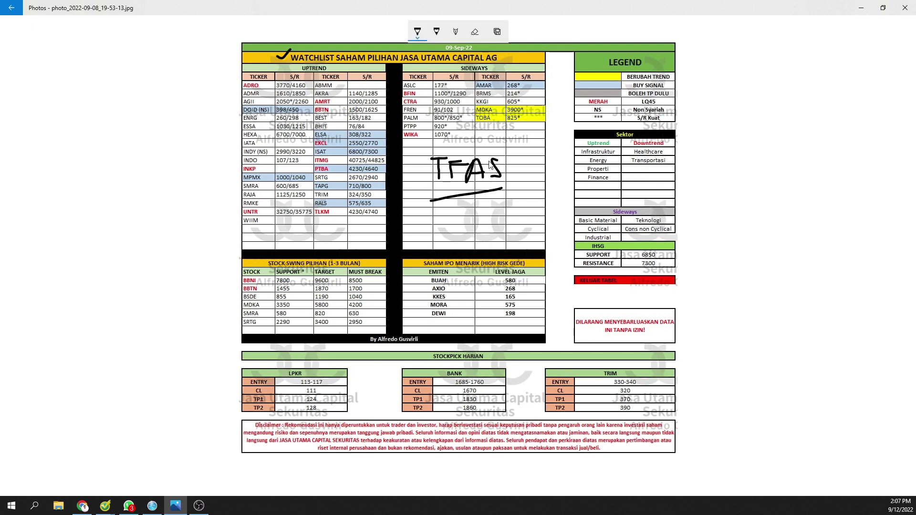
- Erase the handwritten TFAS and its underline, and reselect the ballpoint pen
click(476, 37)
mouse_move(444, 161)
mouse_down()
mouse_move(482, 155)
mouse_move(433, 193)
mouse_move(497, 168)
mouse_move(473, 171)
mouse_up()
click(420, 33)
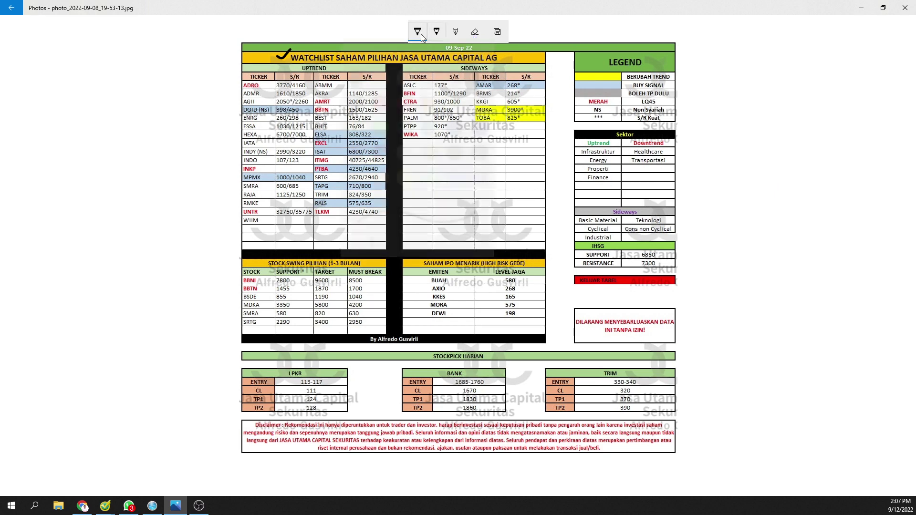
click(417, 31)
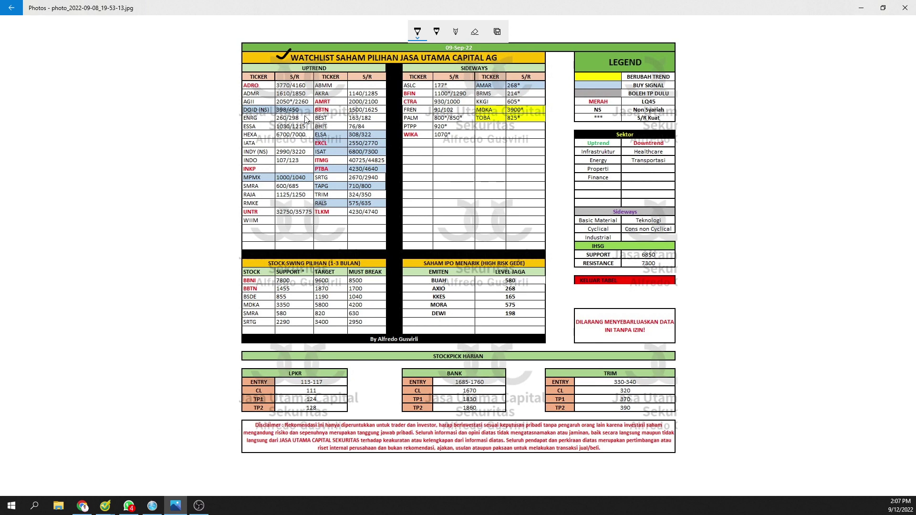
- Handwrite Bumi in the empty rows of the Sideways table and underline it
mouse_move(440, 163)
mouse_down()
mouse_move(449, 180)
mouse_move(482, 178)
mouse_move(500, 193)
mouse_move(504, 182)
mouse_up()
click(505, 174)
drag(453, 205, 512, 209)
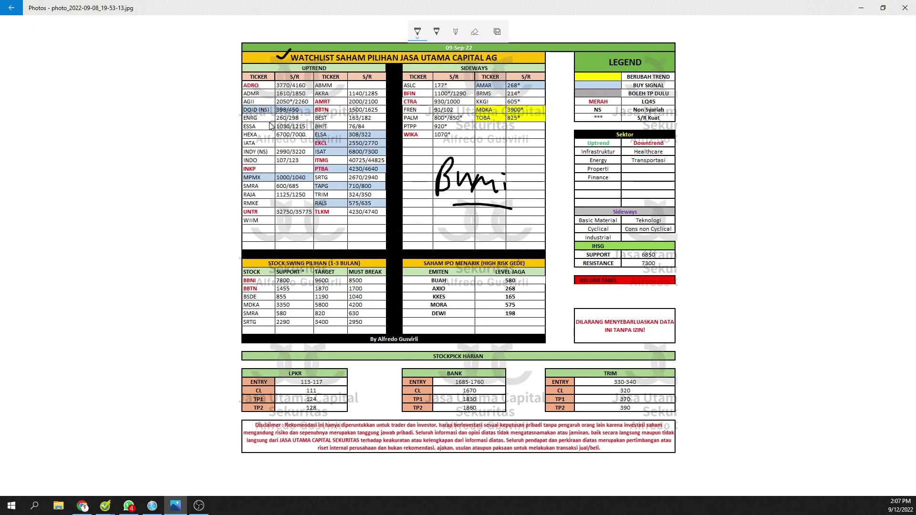
- Erase the handwritten Bumi with its underline and clear any stray strokes near the Sideways table
click(475, 32)
mouse_move(436, 176)
mouse_down()
mouse_move(505, 178)
mouse_move(496, 210)
mouse_up()
click(418, 32)
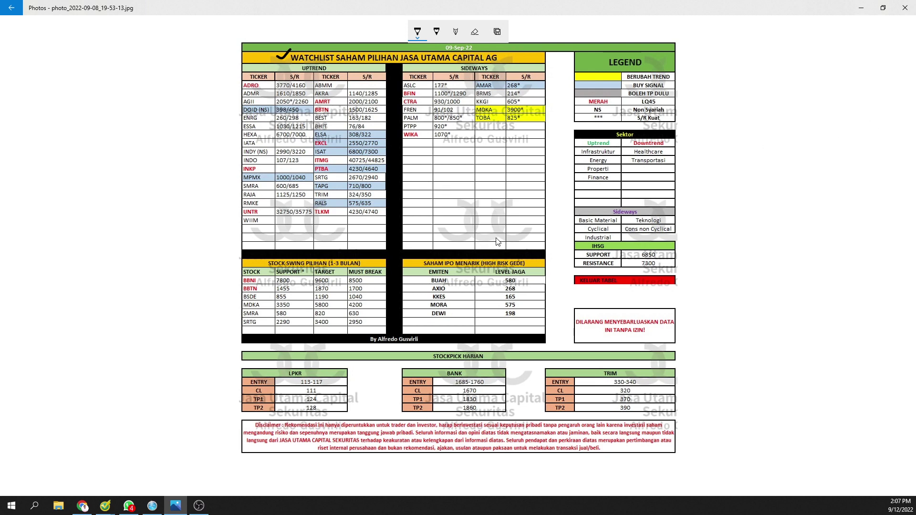
mouse_move(496, 240)
mouse_down()
mouse_move(487, 287)
mouse_move(481, 279)
mouse_up()
drag(532, 220, 501, 237)
- Draw a check mark beside the Uptrend heading with the ballpoint pen
click(416, 30)
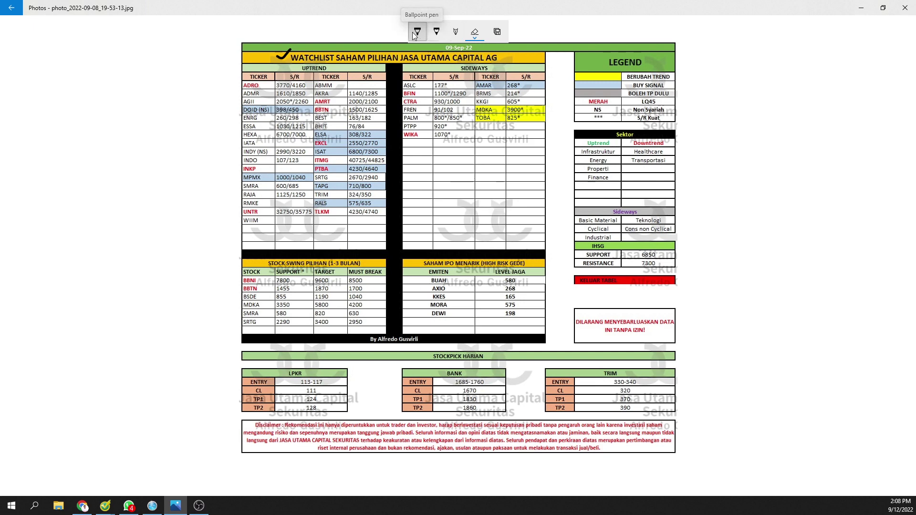
drag(334, 68, 347, 67)
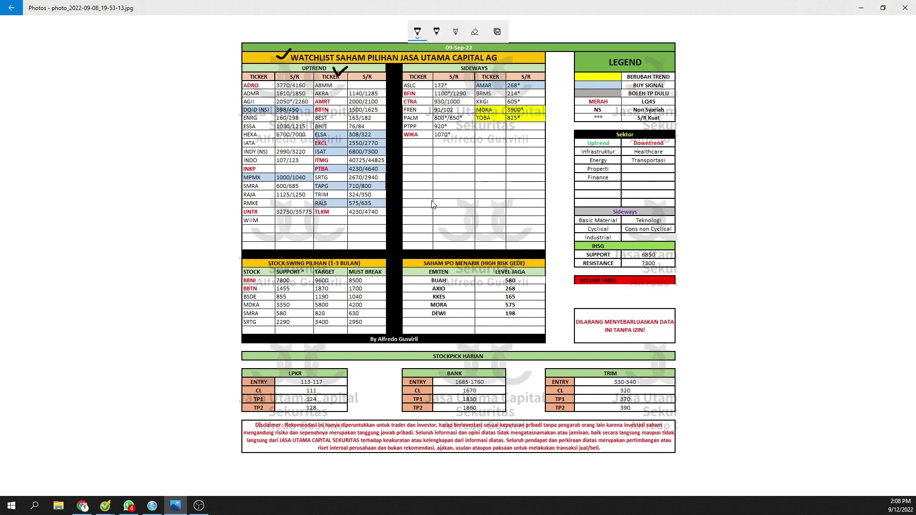
- Sketch a rising zigzag with a supporting trend line beneath it over the Sideways table's empty rows
click(424, 214)
mouse_move(425, 213)
mouse_down()
mouse_move(453, 191)
mouse_move(471, 159)
mouse_move(501, 158)
mouse_move(525, 132)
mouse_up()
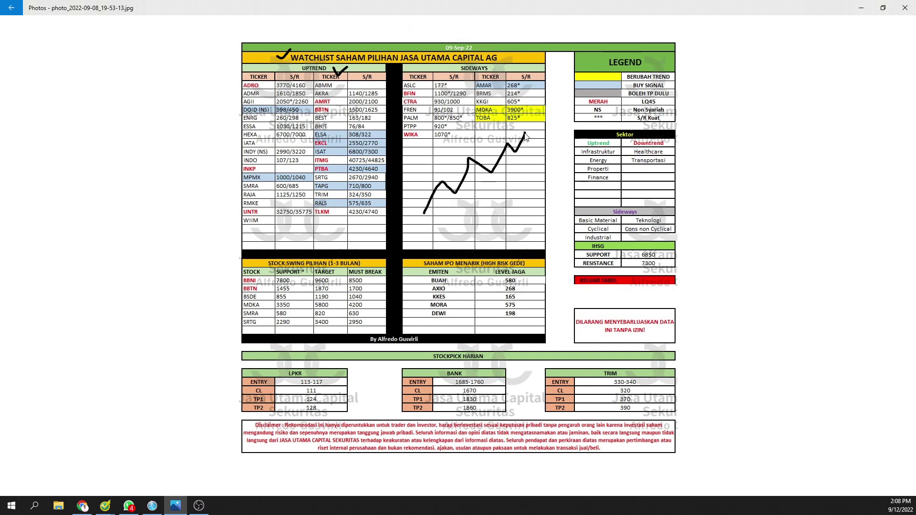
drag(419, 215, 523, 154)
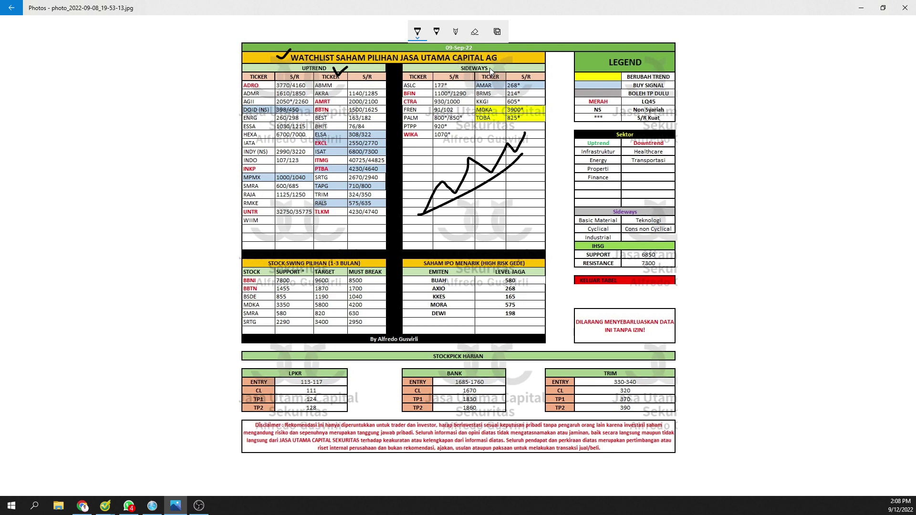
- Replace the uptrend sketch with a flat zigzag bounded by floor and ceiling lines, plus a falling breakdown zigzag
mouse_move(460, 226)
mouse_down()
mouse_move(527, 203)
mouse_move(531, 233)
mouse_up()
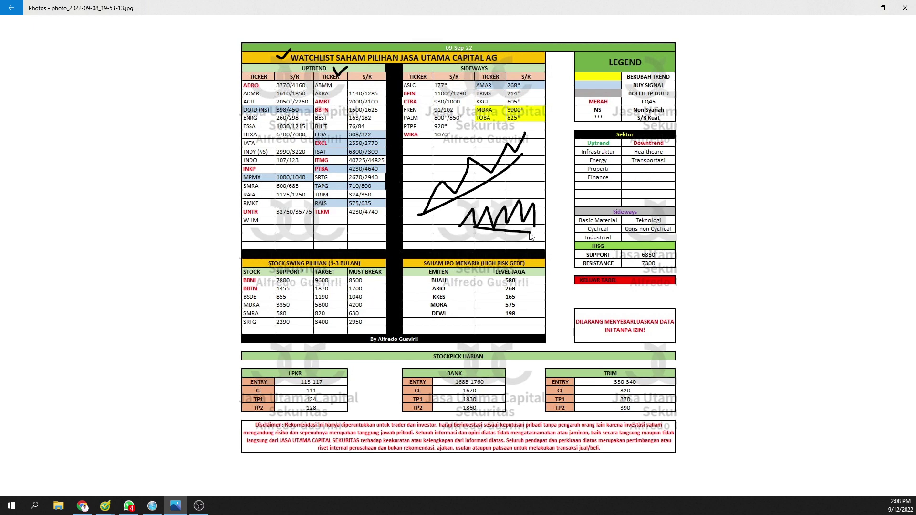
click(475, 31)
click(518, 161)
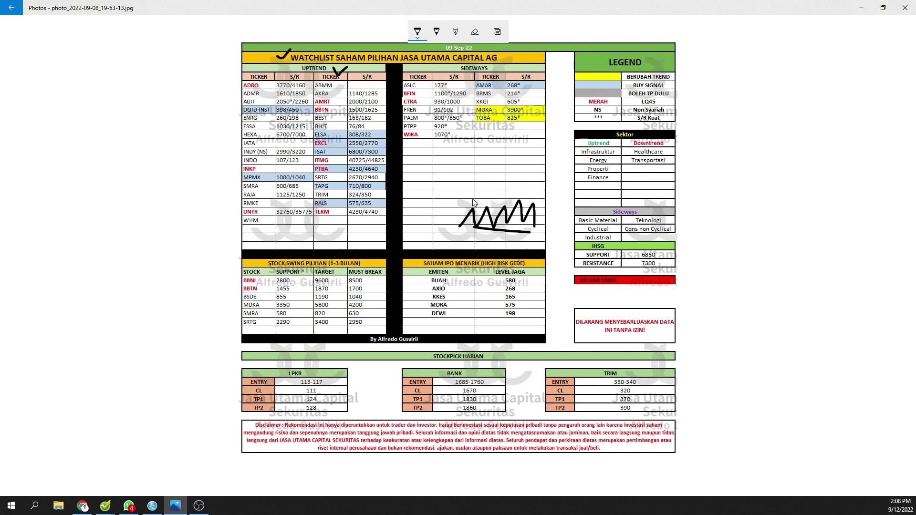
mouse_move(474, 203)
mouse_down()
mouse_move(532, 199)
mouse_move(542, 253)
mouse_move(575, 288)
mouse_up()
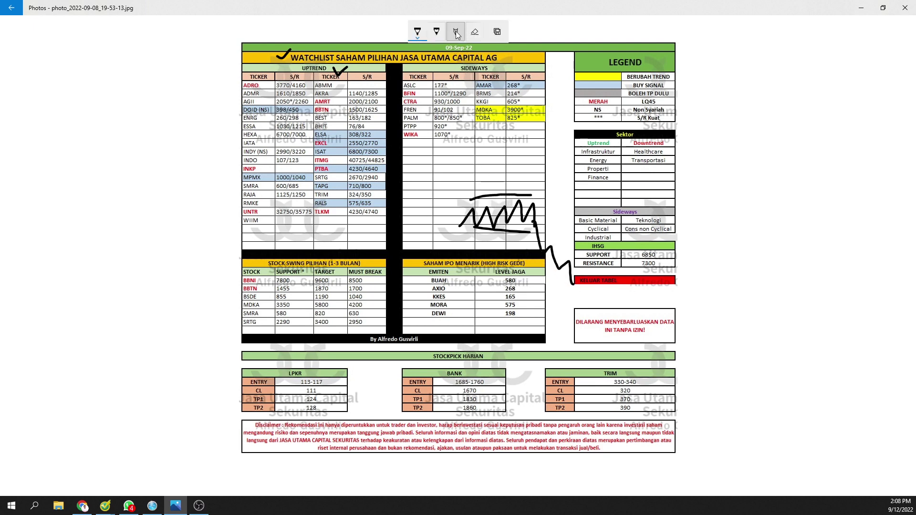
- Erase the sideways range and breakdown sketches, and reselect the ballpoint pen
click(475, 32)
drag(511, 198, 544, 264)
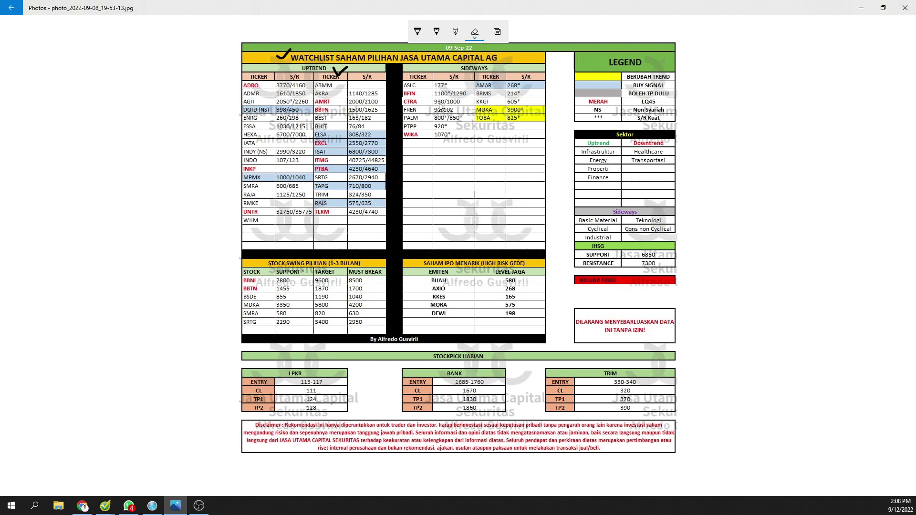
click(418, 31)
- Switch to TradingView in Chrome, load the ADRO chart and delete its Fibonacci retracement
click(82, 505)
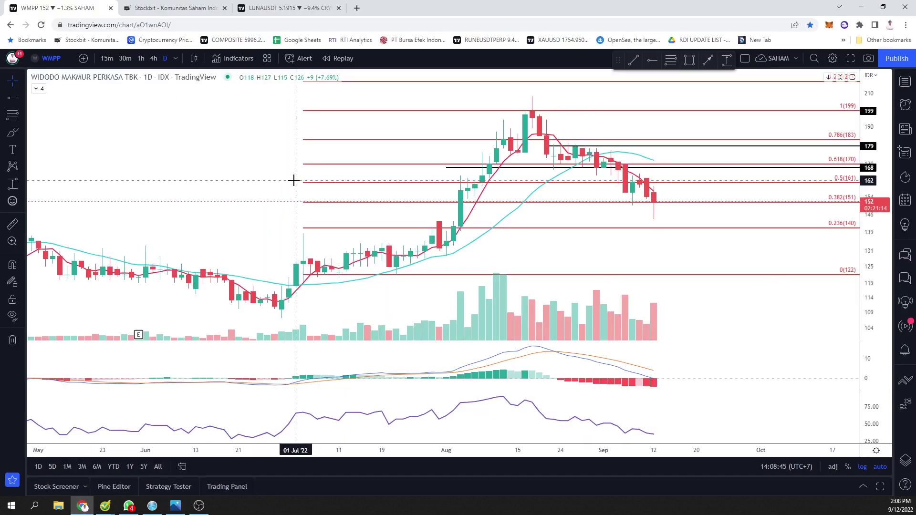
text(ADRO)
key(Return)
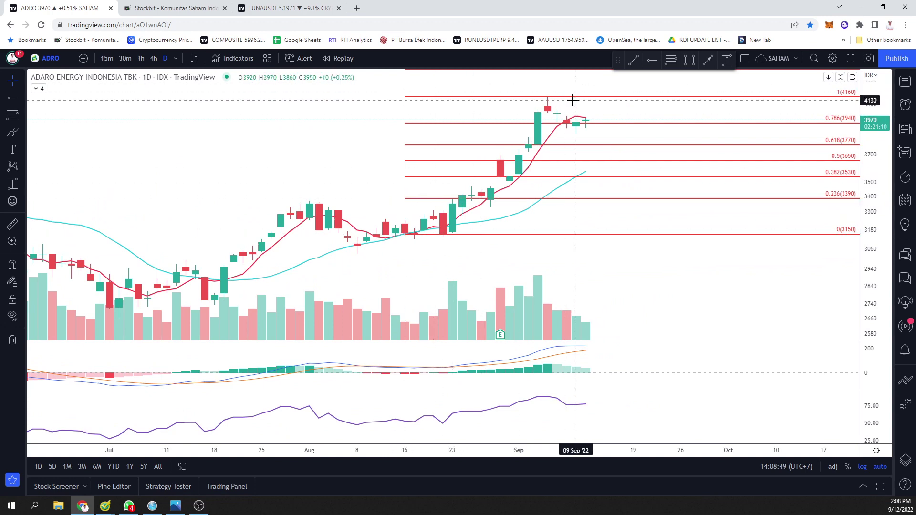
click(583, 98)
key(Delete)
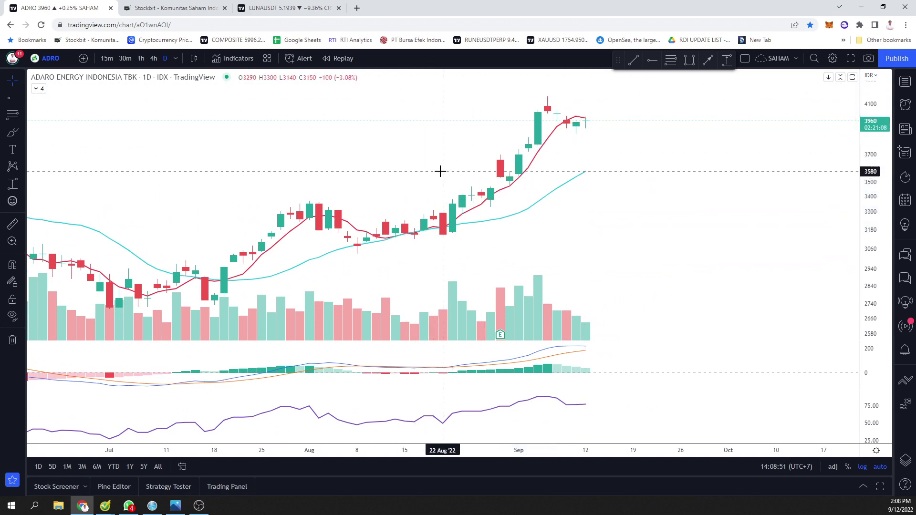
- Draw a path on ADRO from the mid-July low through the August and September swings, ending with a projected pullback and rally above the September high
scroll(277, 194, down, 3)
click(11, 129)
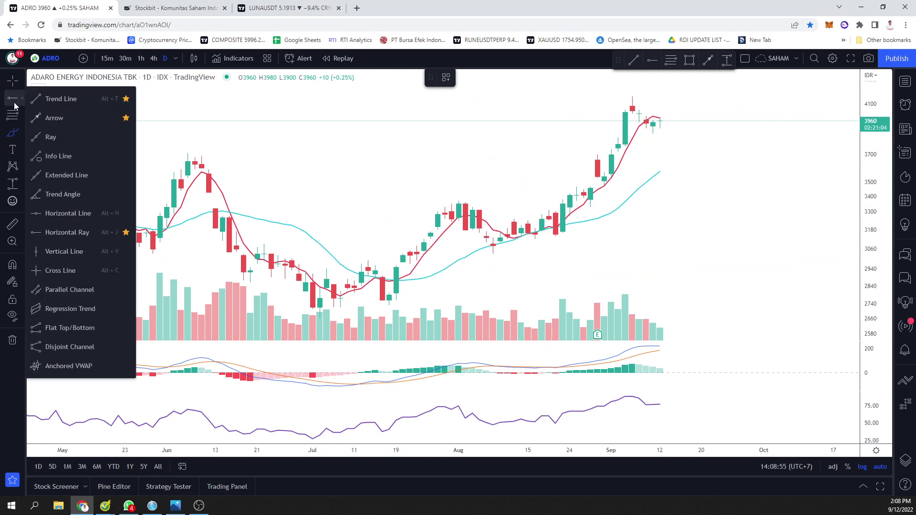
mouse_move(12, 132)
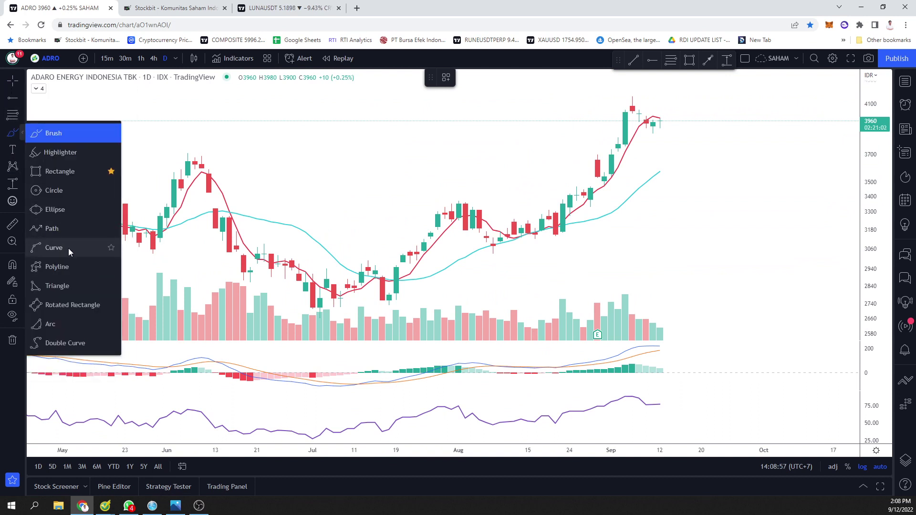
click(53, 228)
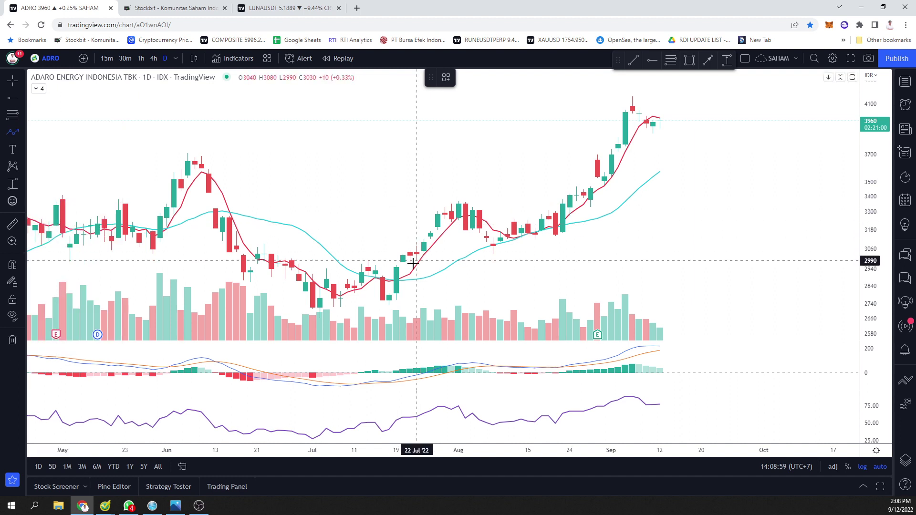
click(389, 302)
click(465, 205)
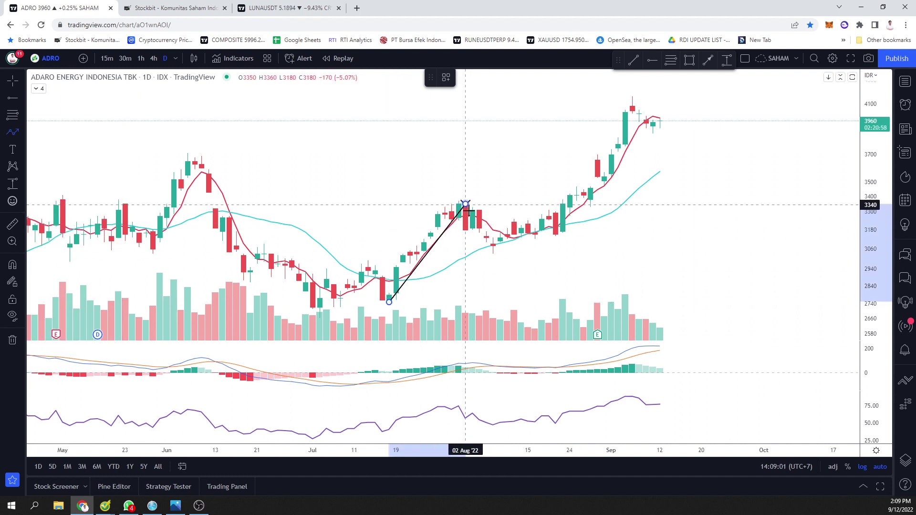
click(493, 249)
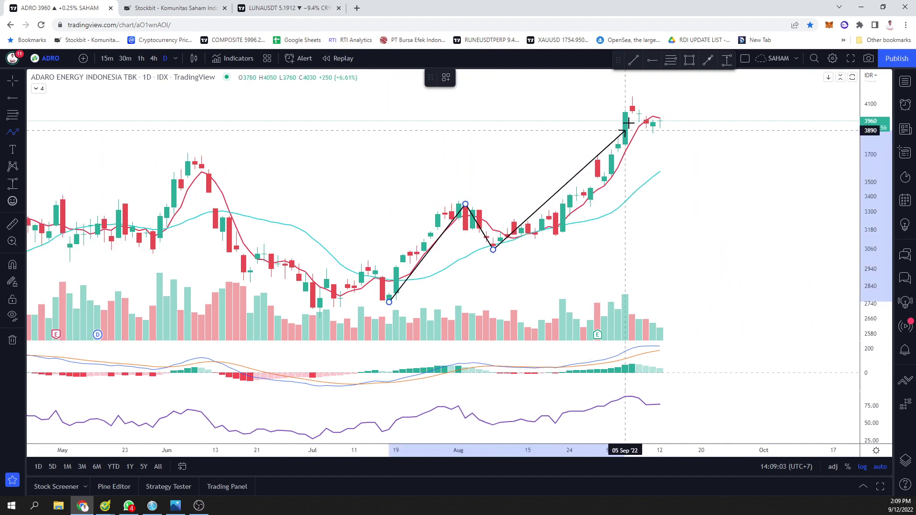
click(638, 110)
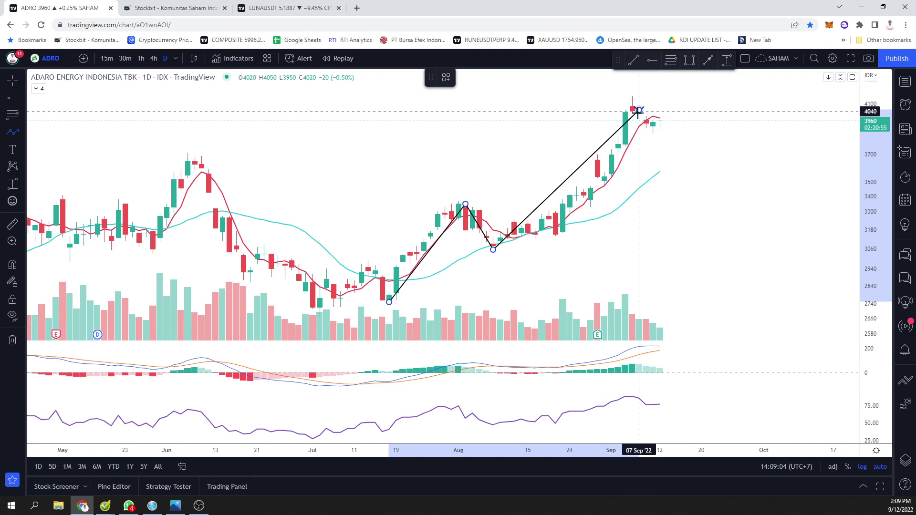
click(679, 147)
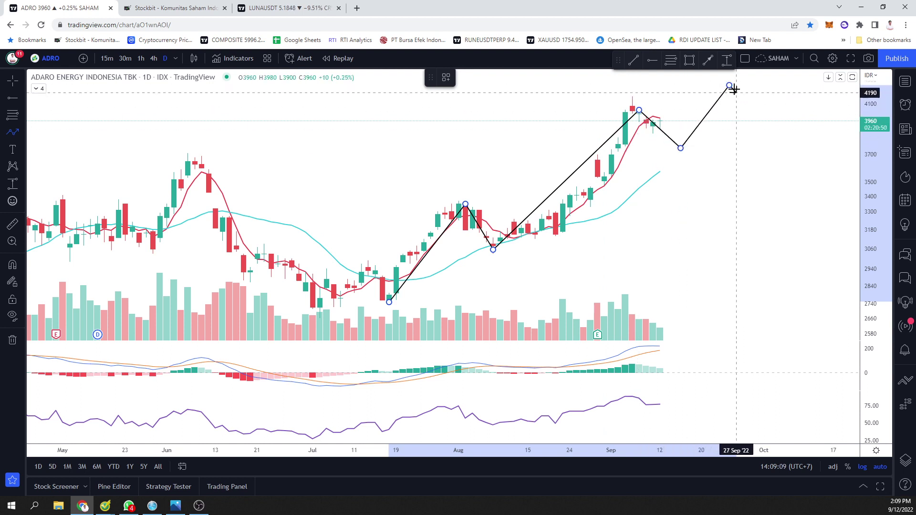
double_click(729, 85)
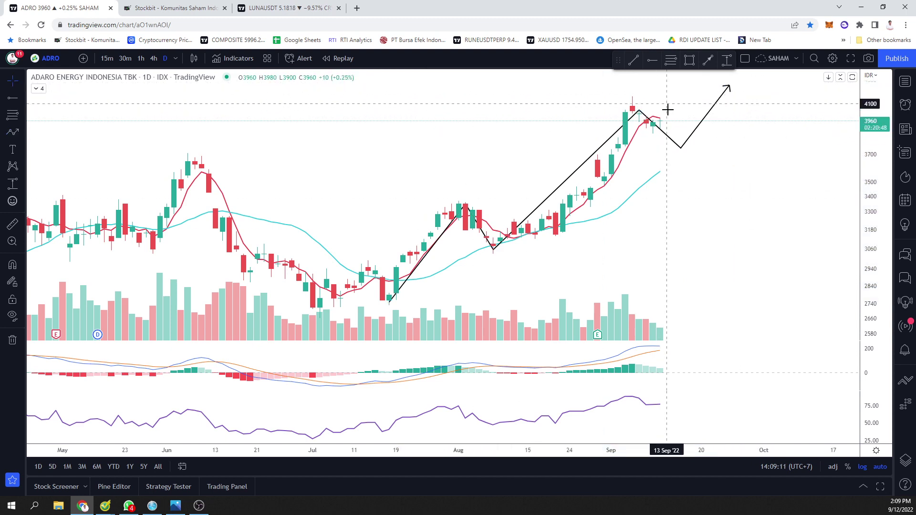
- Place a horizontal ray on the ADRO chart at 3700, starting from 25 Aug '22
scroll(677, 150, up, 2)
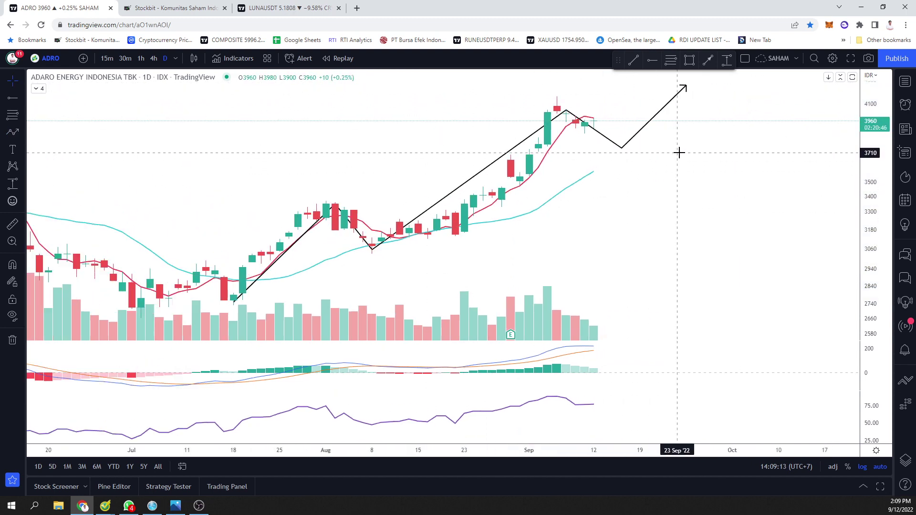
click(21, 98)
click(12, 98)
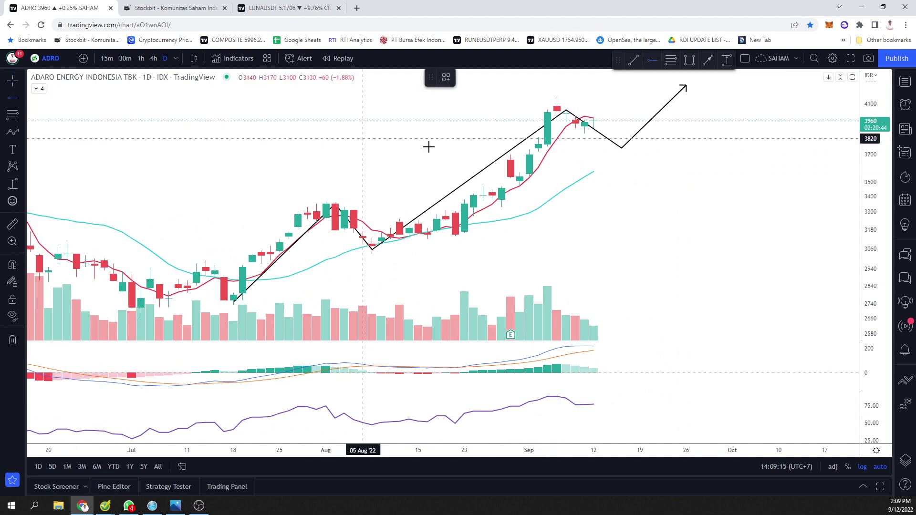
click(483, 154)
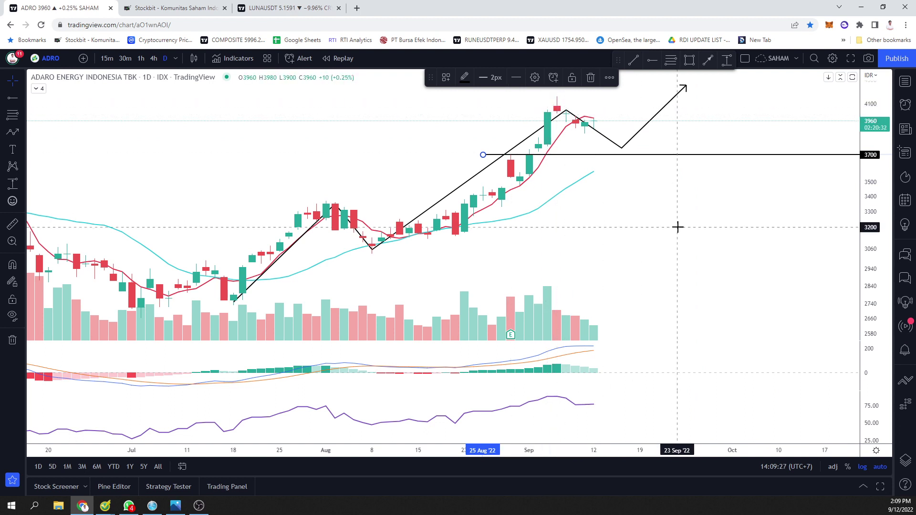
click(723, 121)
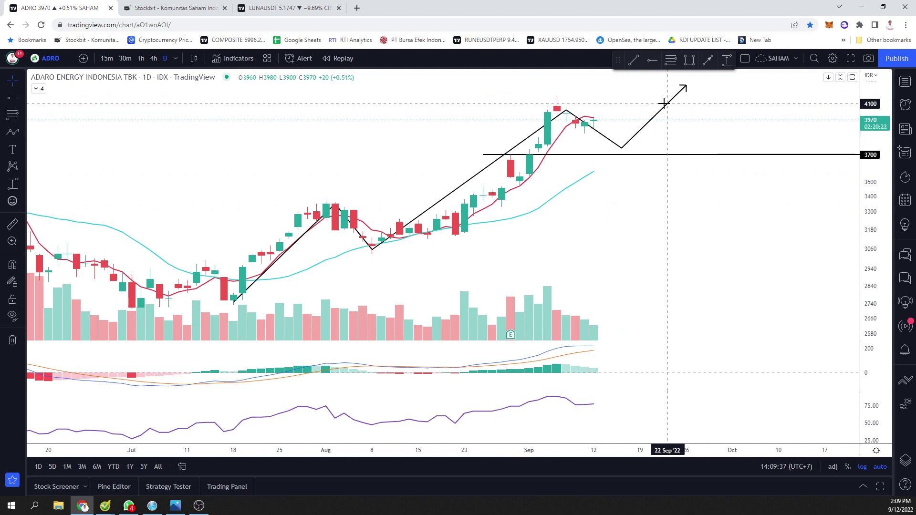
- Consult the watchlist image in Photos, and load the ADMR chart in TradingView
click(175, 505)
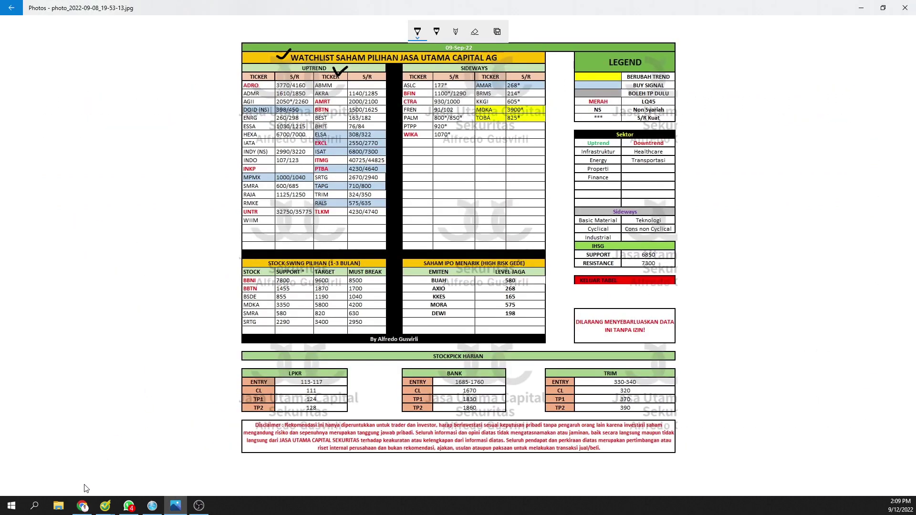
click(82, 509)
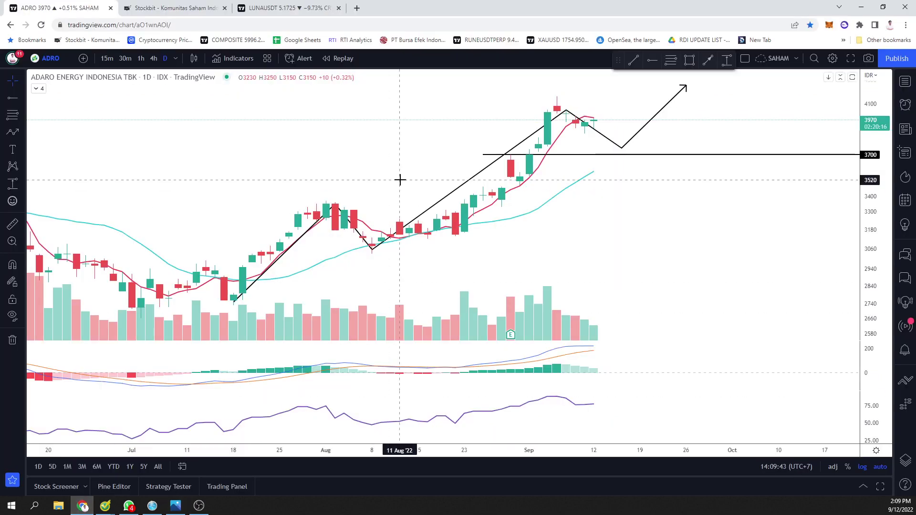
text(ADMR)
key(Return)
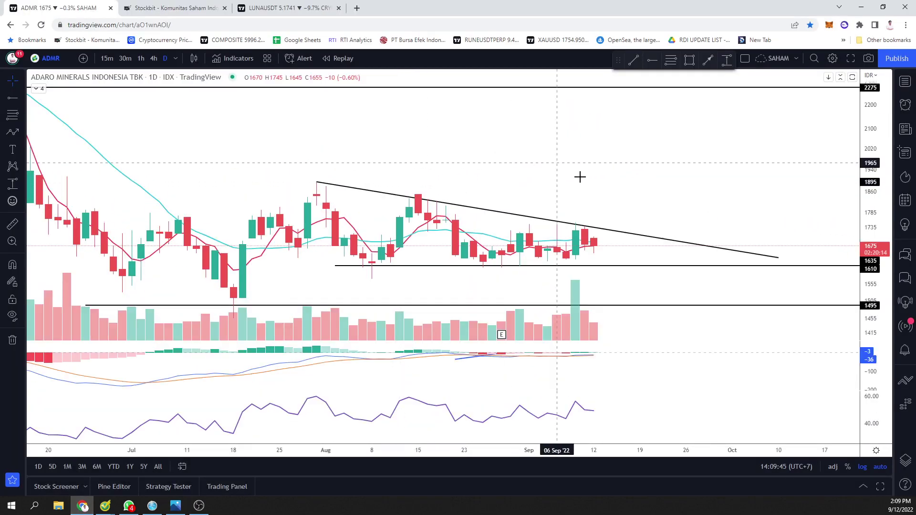
scroll(620, 172, up, 3)
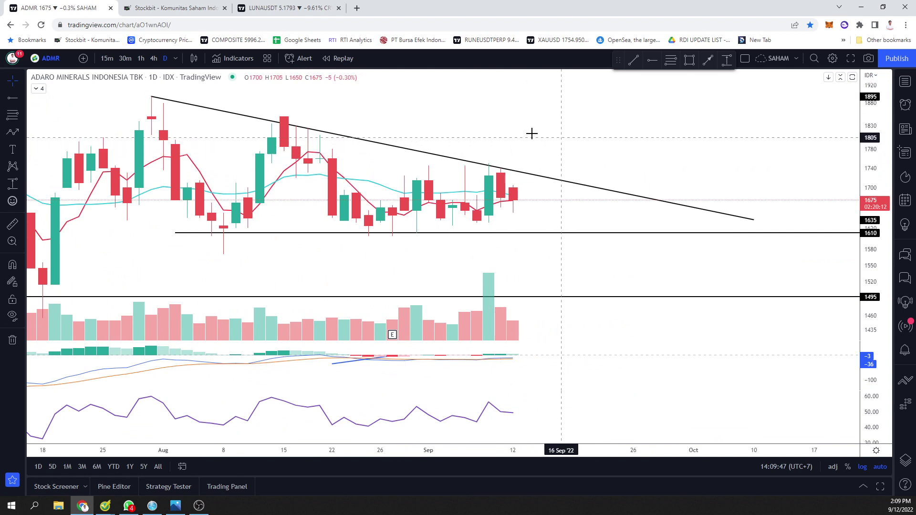
- Consult the watchlist image in Photos, and return to the ADMR chart in Chrome
click(861, 7)
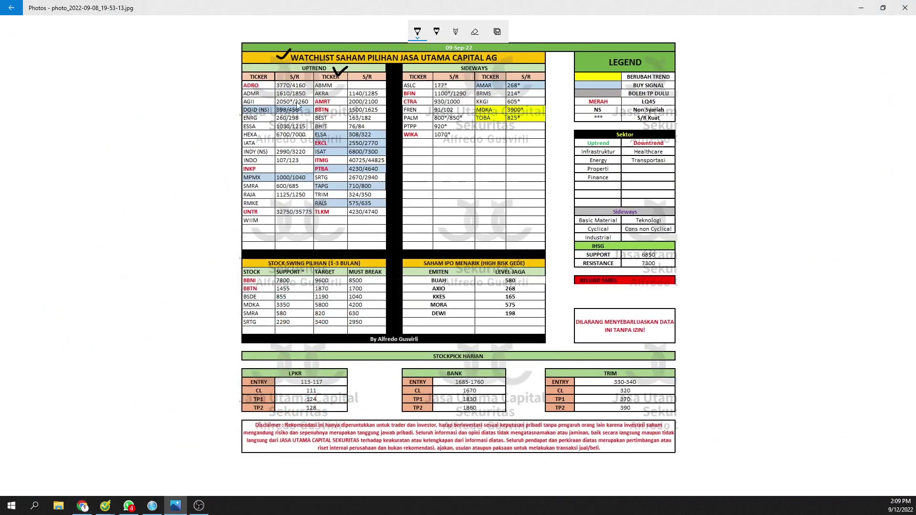
click(871, 13)
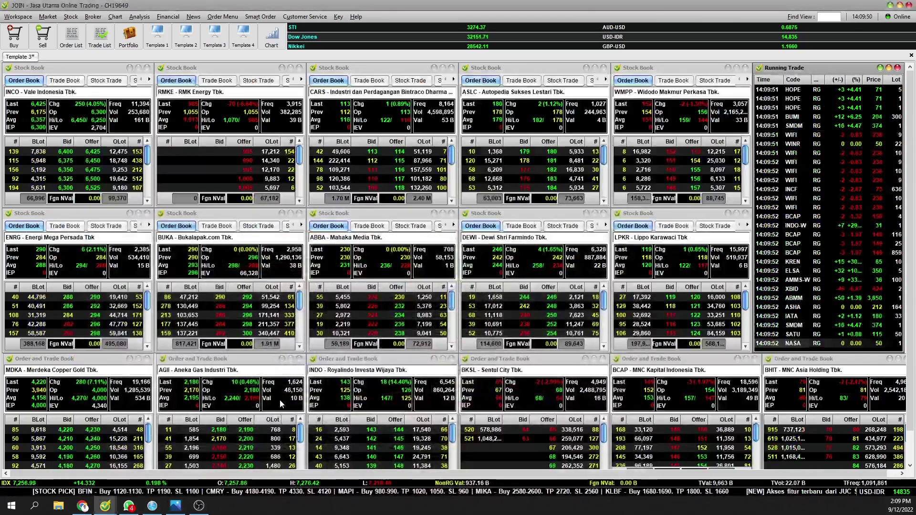
click(175, 507)
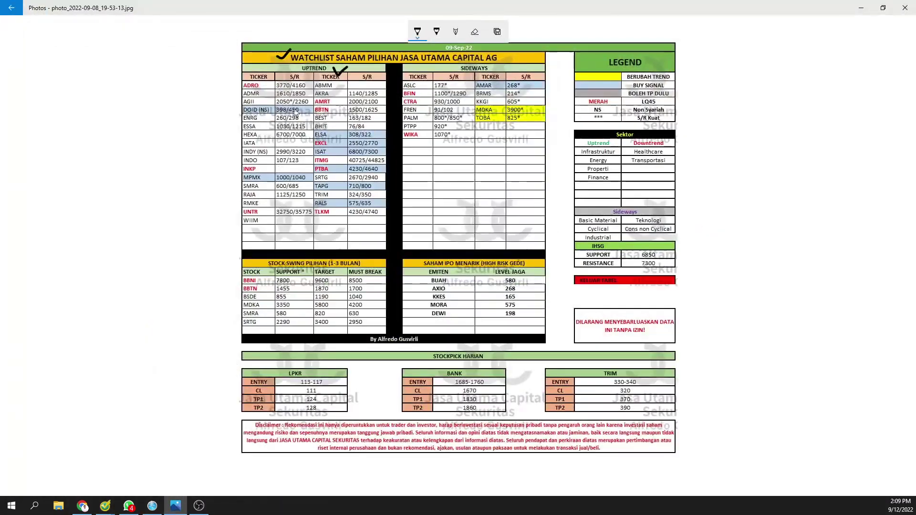
right_click(105, 505)
click(82, 506)
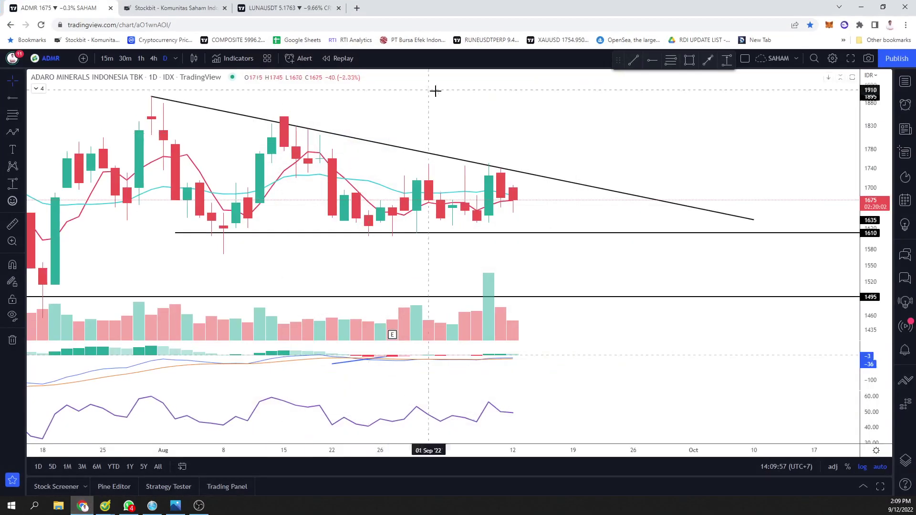
- Place a horizontal ray on the ADMR chart at 1715, starting from 25 Aug '22
scroll(512, 194, up, 2)
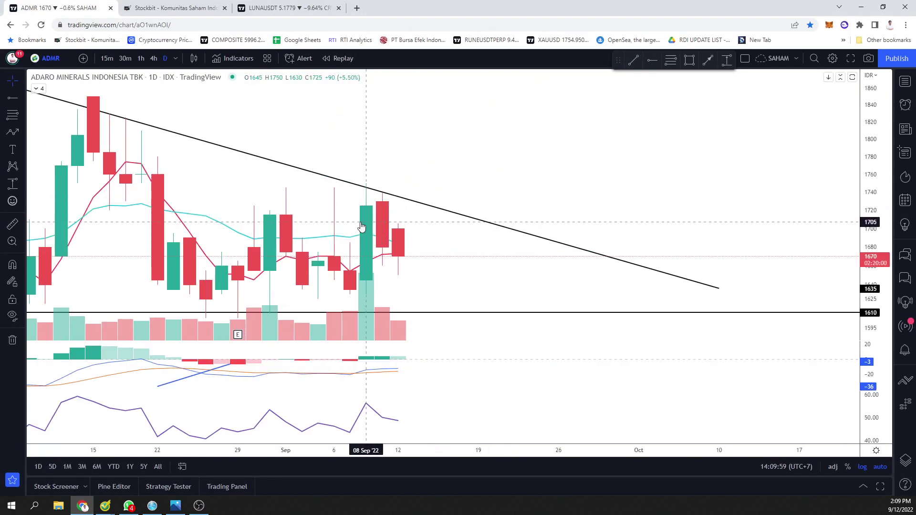
click(22, 98)
click(53, 229)
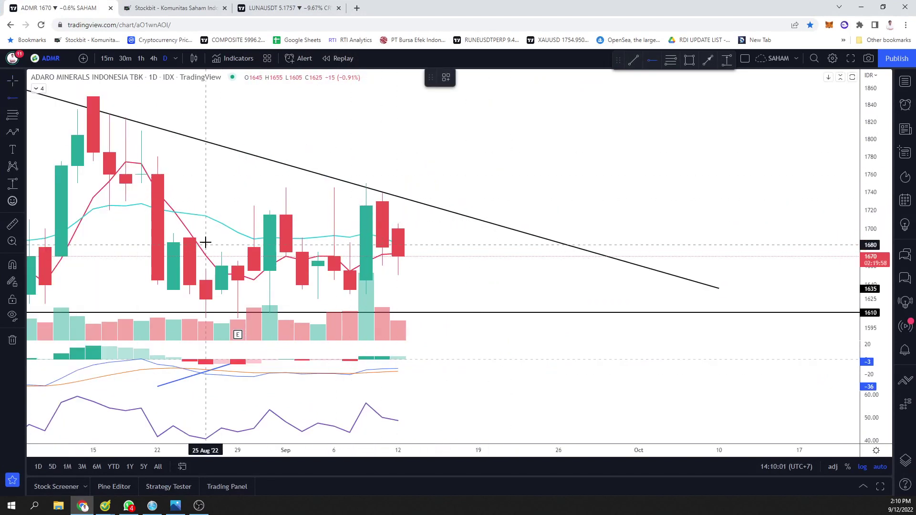
click(209, 217)
drag(526, 162, 668, 164)
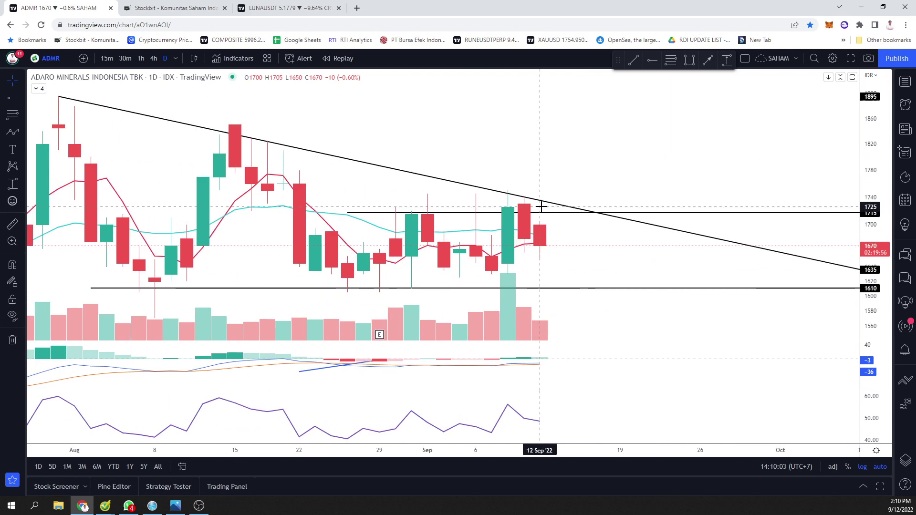
- Raise the new ADMR horizontal ray to 1745, at the early-September wick highs, starting from about 22 Aug
drag(485, 197, 783, 181)
scroll(818, 210, down, 2)
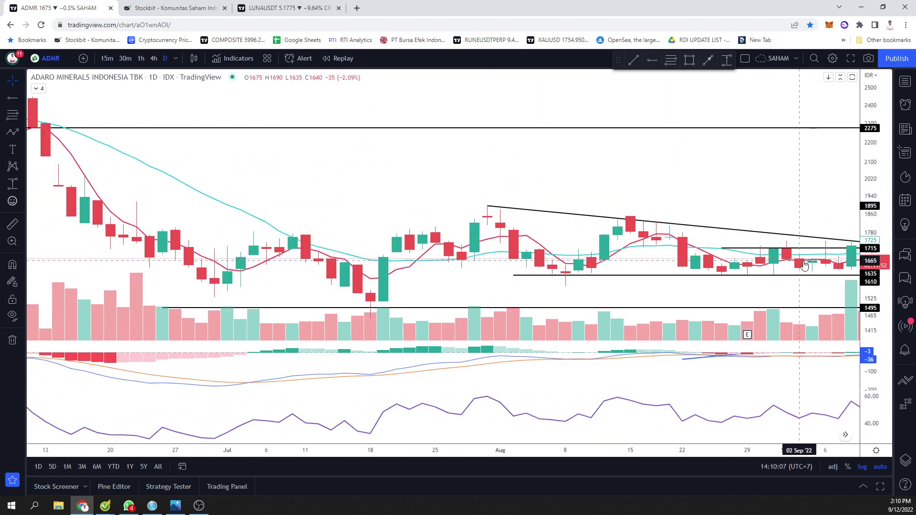
scroll(817, 250, up, 3)
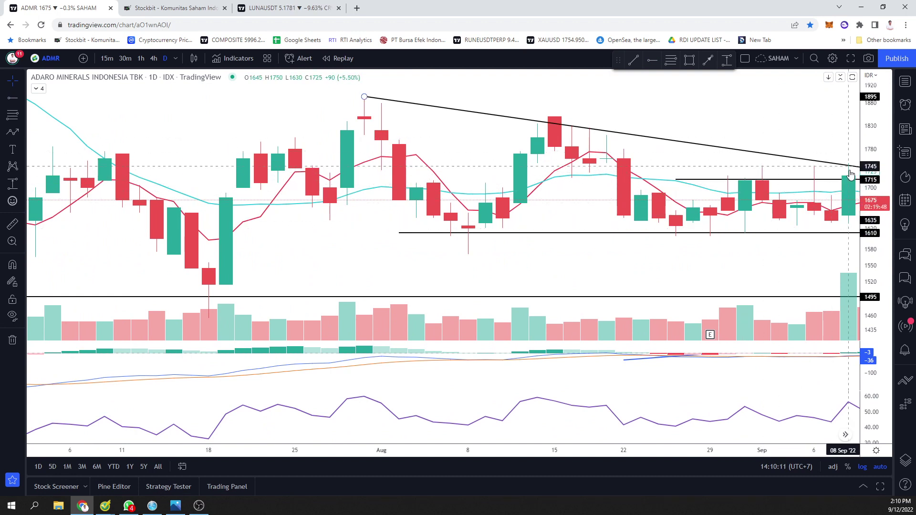
drag(795, 196, 790, 197)
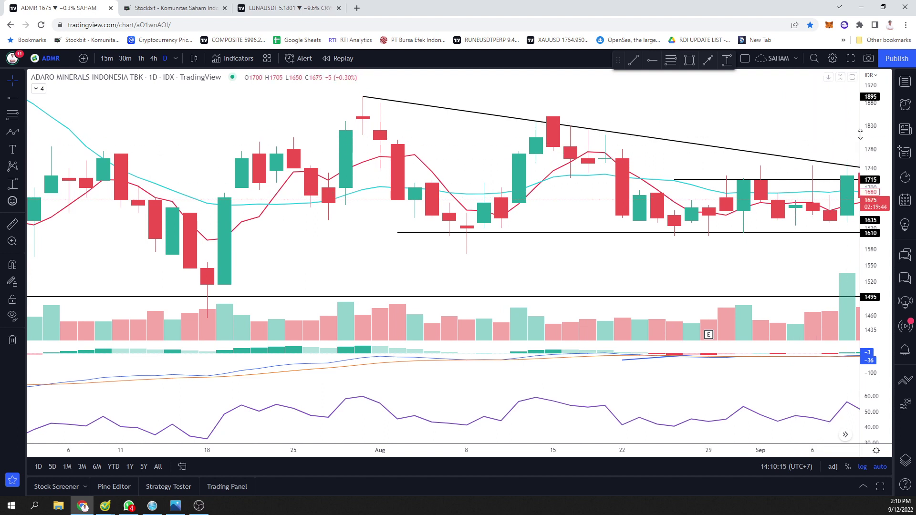
drag(831, 144, 621, 170)
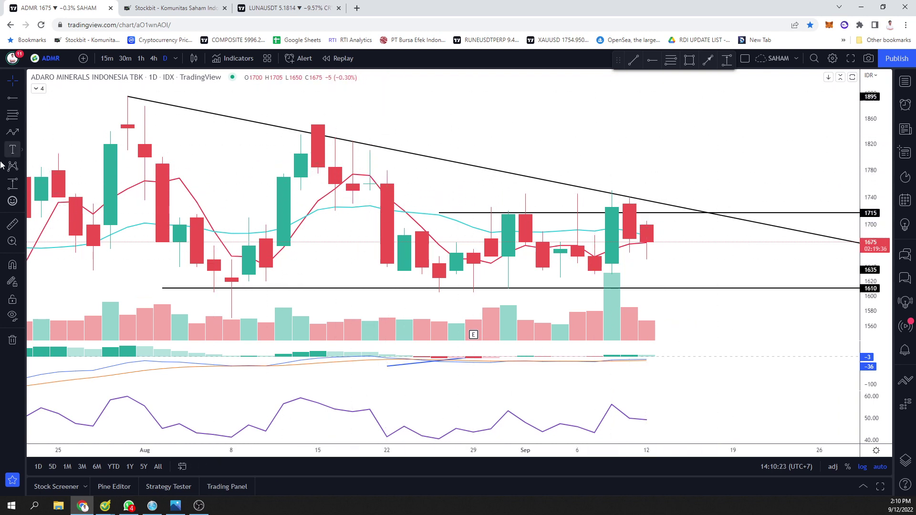
drag(572, 213, 517, 195)
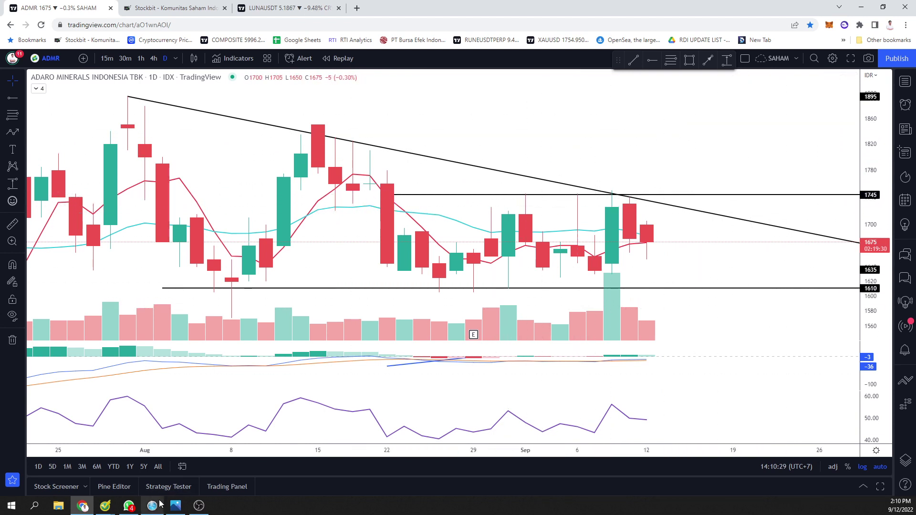
- Load AGII, the next ticker on the watchlist image, and measure a price range upward from its early-September candles
click(178, 506)
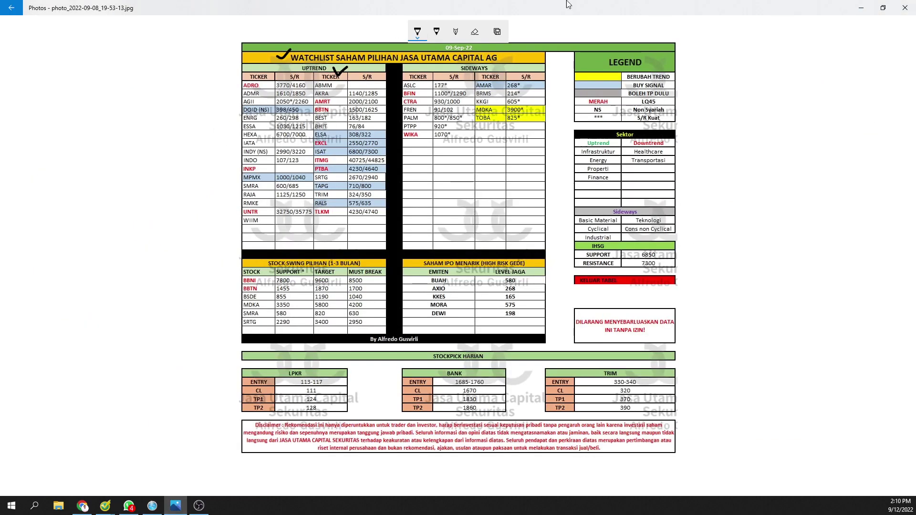
click(853, 11)
text(ad)
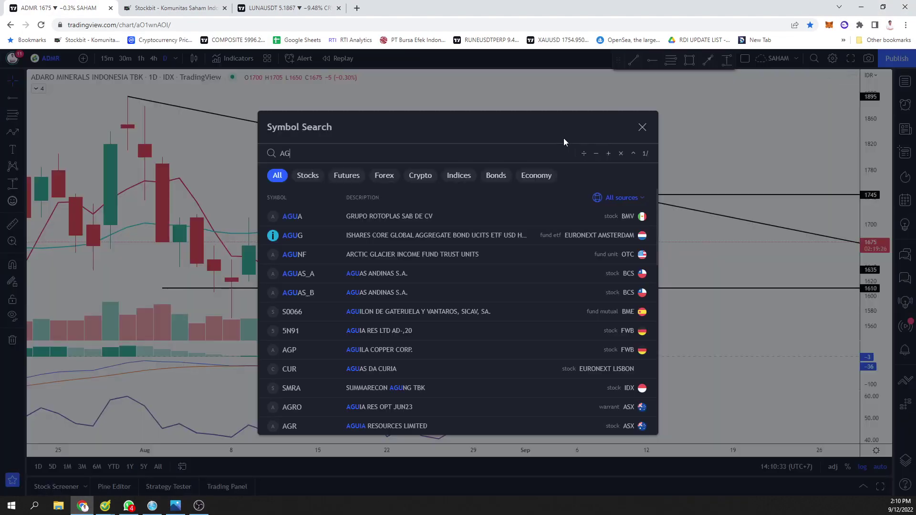
key(Return)
key(space)
shift+click(532, 253)
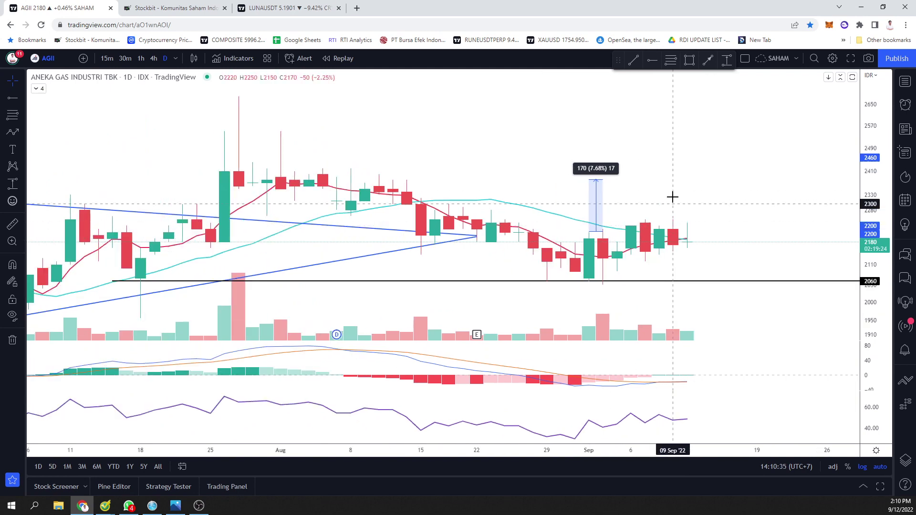
click(585, 183)
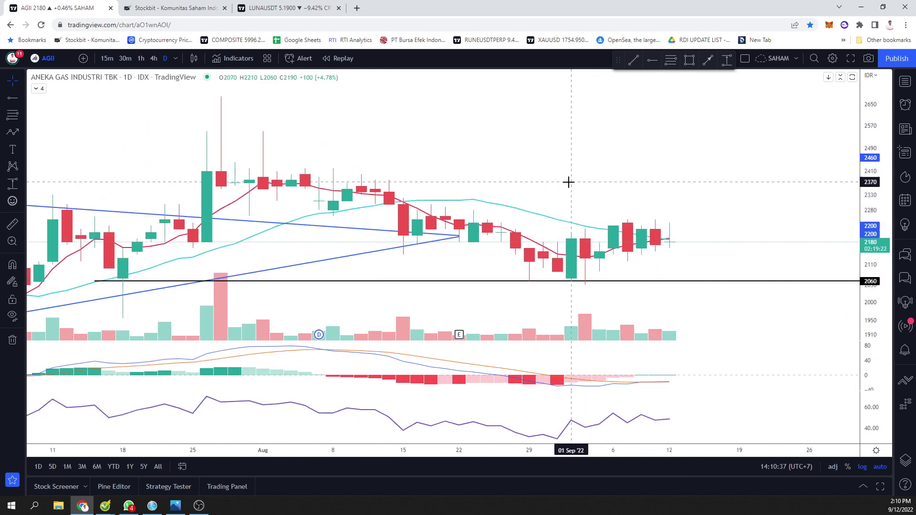
- Delete the two converging blue trend lines that form the triangle on the AGII chart
scroll(579, 178, down, 6)
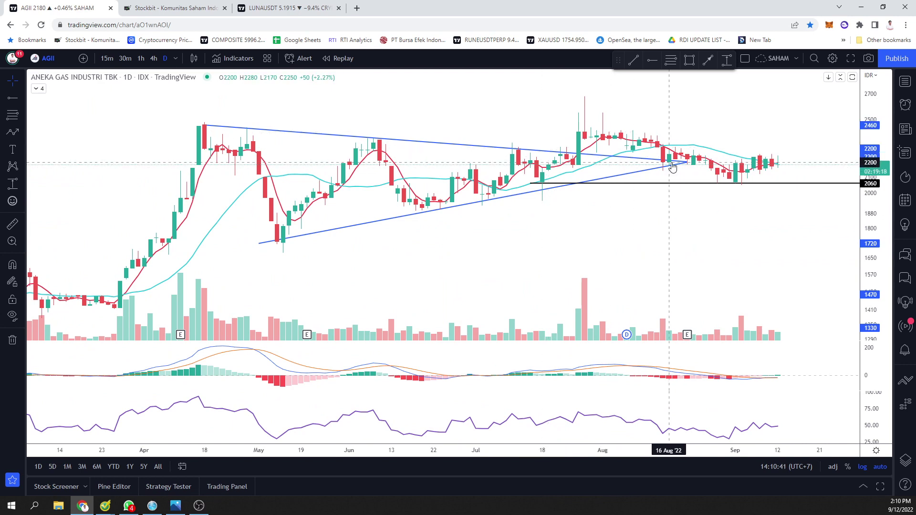
key(Delete)
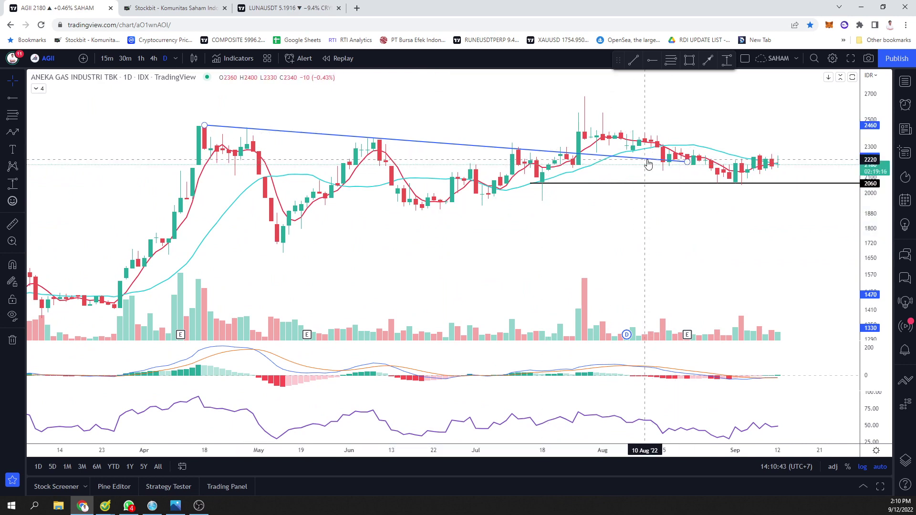
key(Delete)
- Place a horizontal ray on the AGII chart at 2410, starting from 26 Jul '22
scroll(648, 164, up, 5)
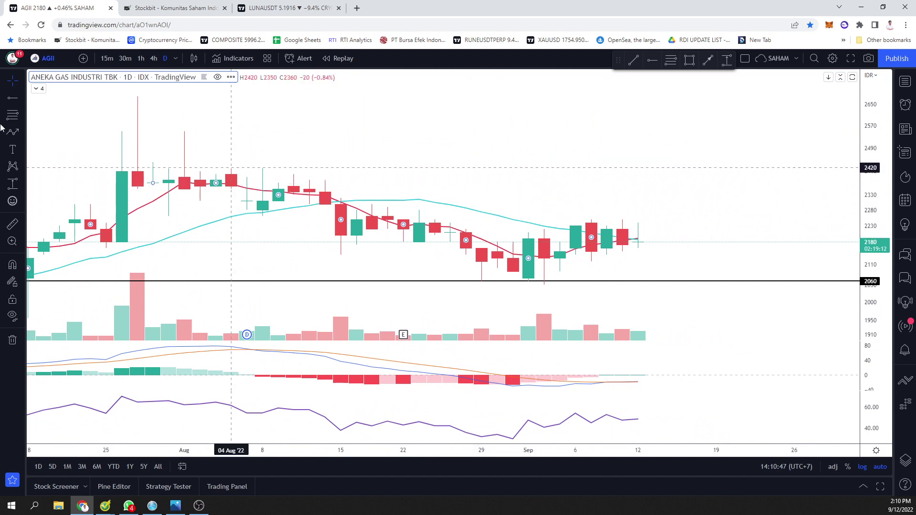
click(12, 98)
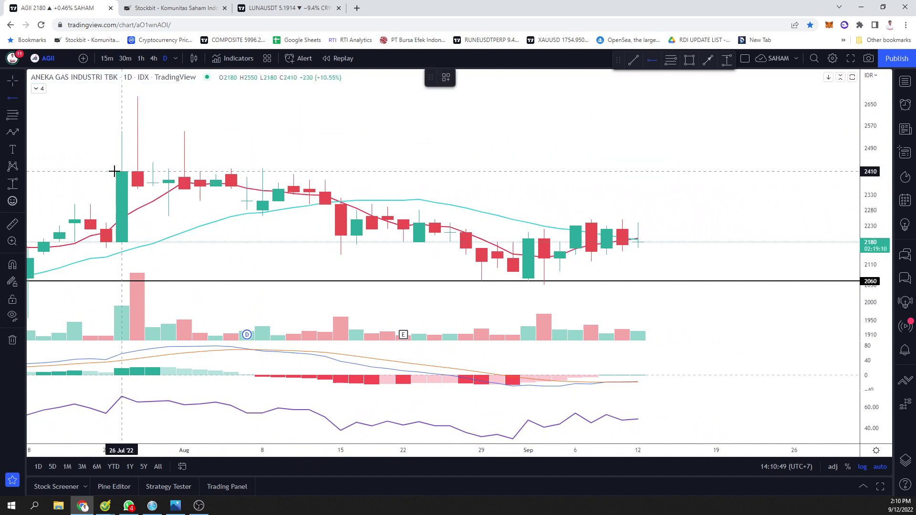
click(114, 171)
scroll(616, 129, down, 5)
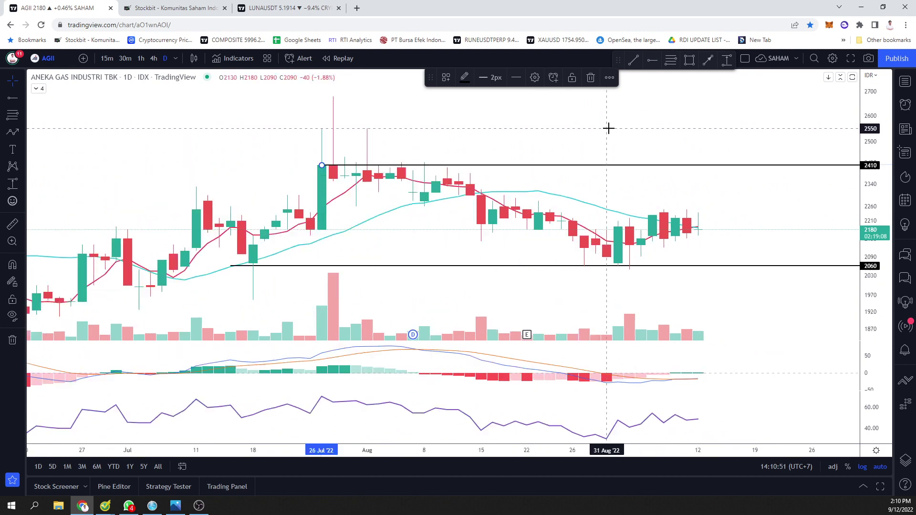
- Draw a rectangle over AGII's price action from 11 May to 21 Sep '22, between about 1710 and 2630
click(12, 98)
scroll(242, 197, up, 1)
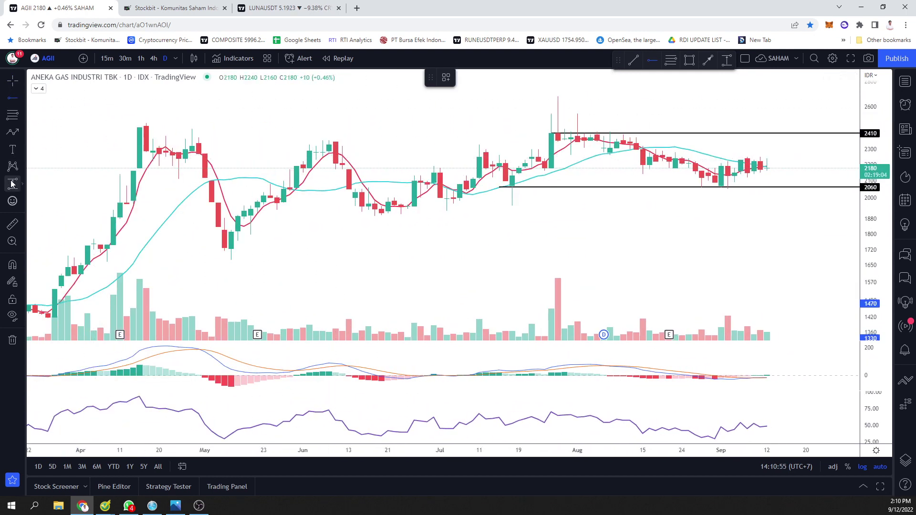
click(21, 132)
click(58, 172)
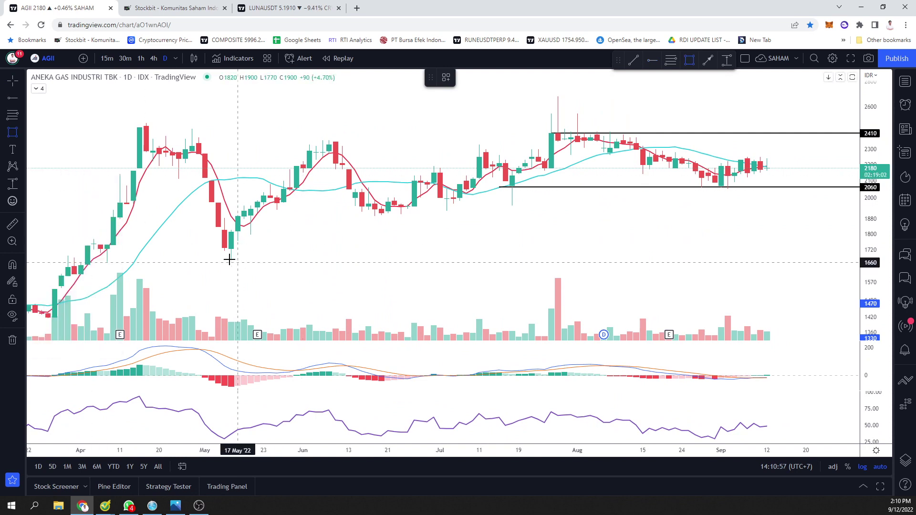
drag(218, 252, 812, 103)
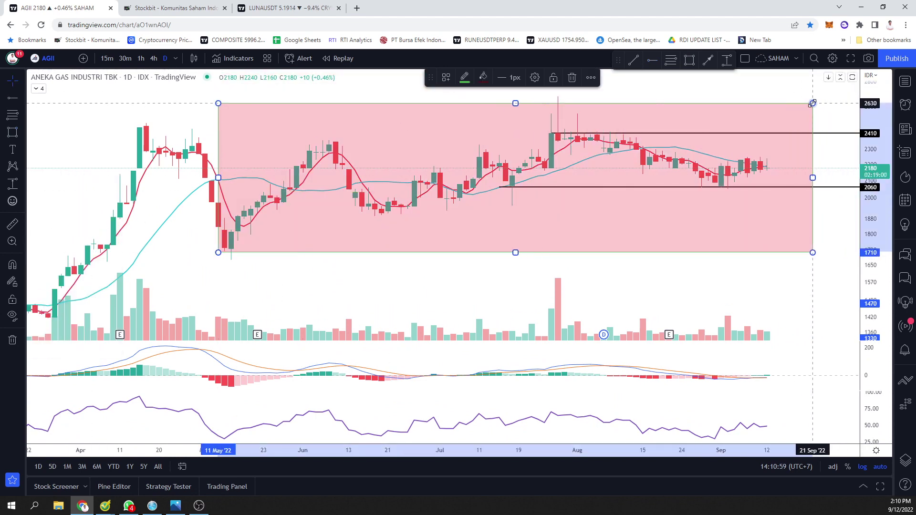
double_click(459, 150)
click(533, 214)
scroll(568, 178, down, 3)
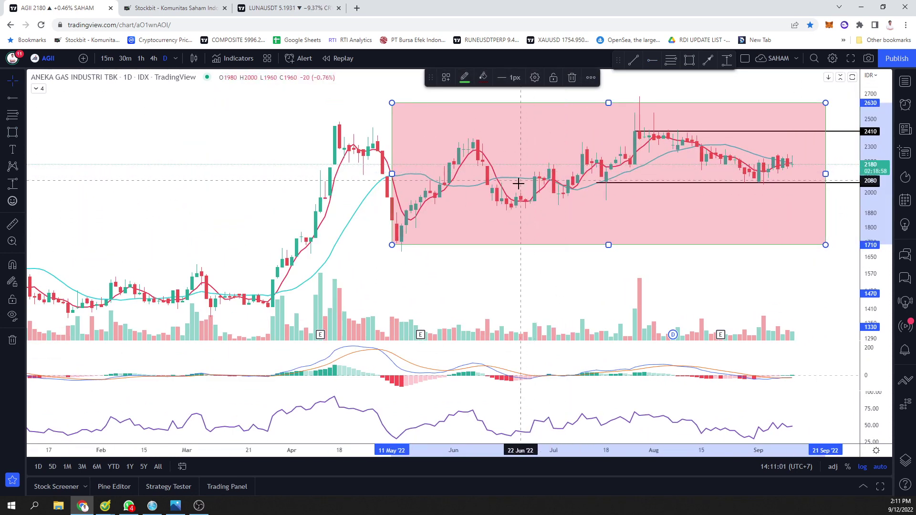
- Delete the rectangle from the AGII chart
drag(739, 236, 599, 237)
click(596, 242)
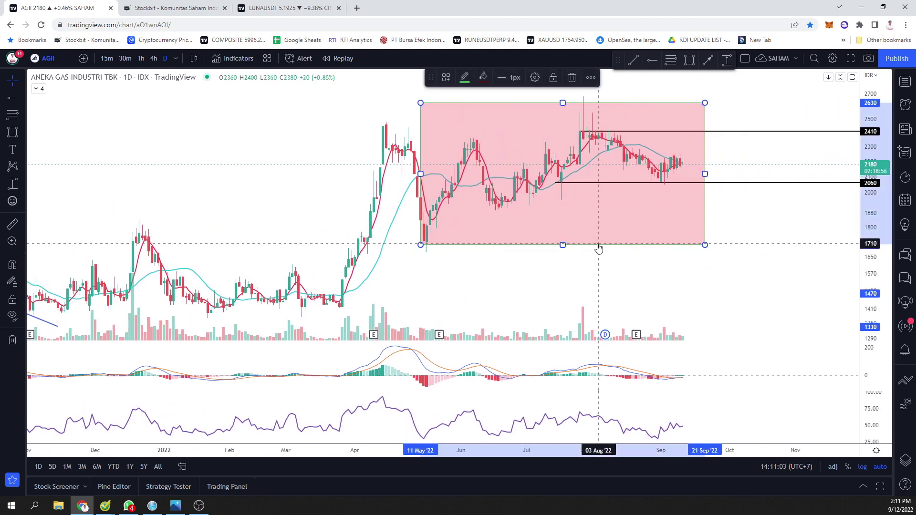
key(Delete)
- Draw a rising trend line under the AGII lows from 2060 on 1 Sep '22 to about 2220 in mid-September
scroll(657, 137, up, 5)
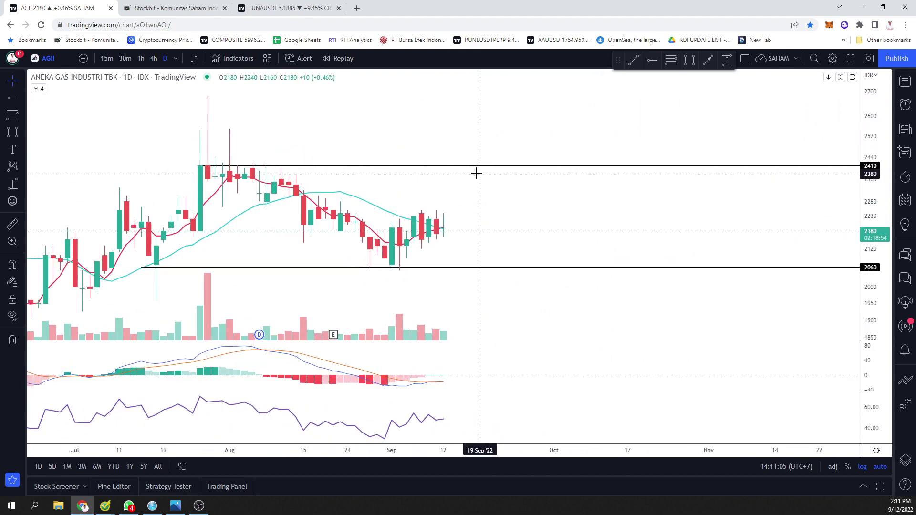
drag(476, 174, 707, 184)
scroll(707, 184, up, 2)
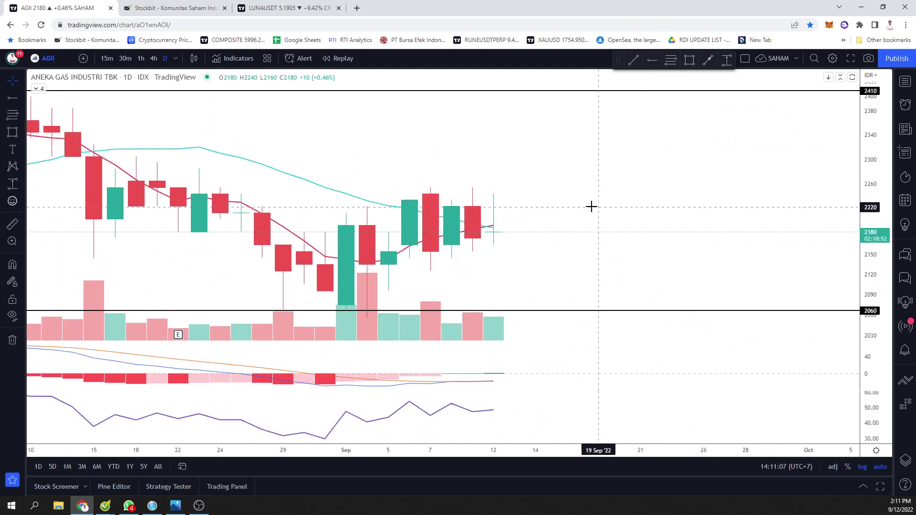
click(11, 101)
click(61, 97)
click(346, 311)
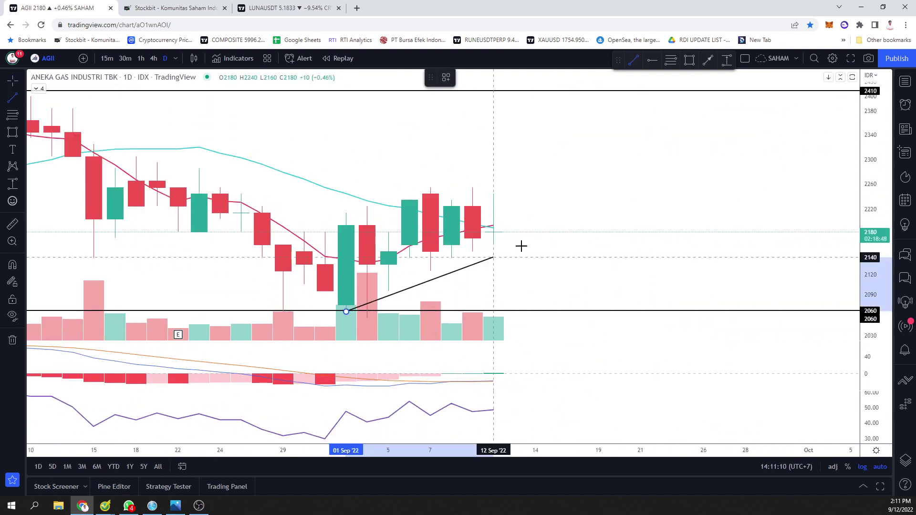
click(581, 208)
- Place a horizontal ray on the AGII chart at 2260, starting from 15 Aug '22, and fine-tune its height
scroll(796, 110, down, 2)
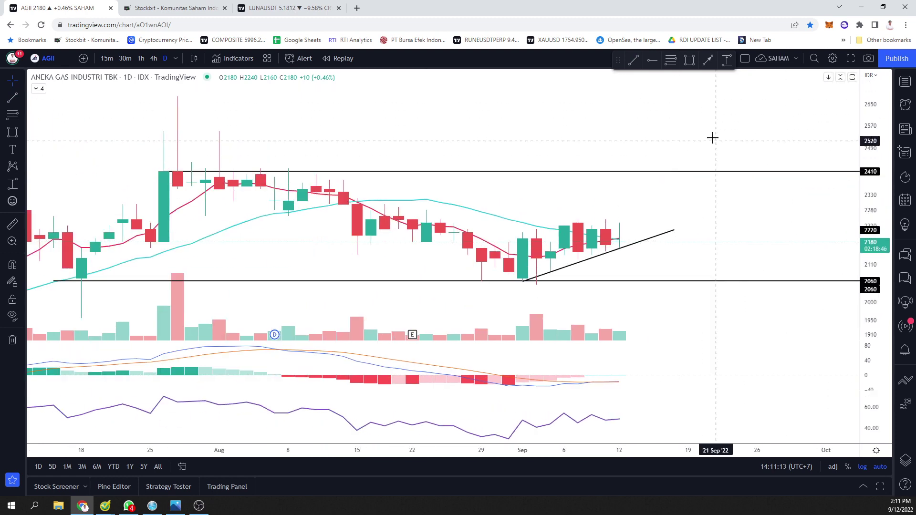
click(13, 98)
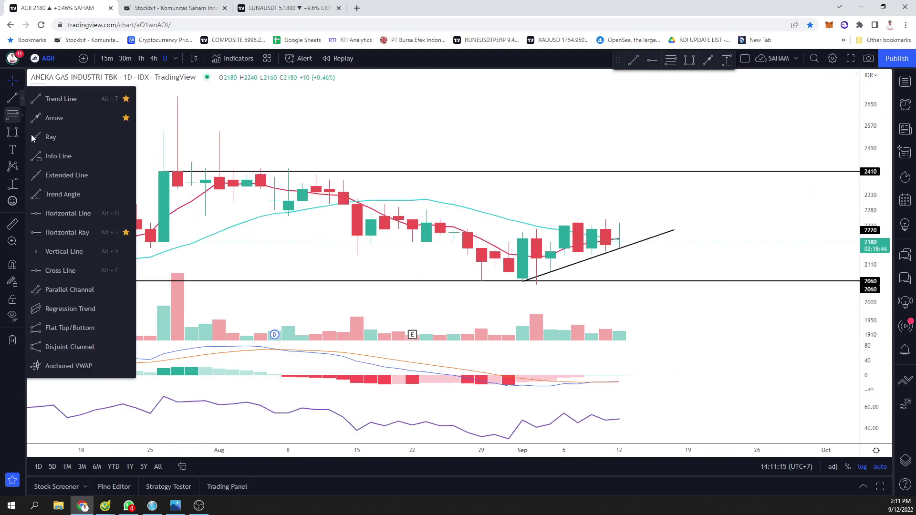
click(57, 231)
click(357, 217)
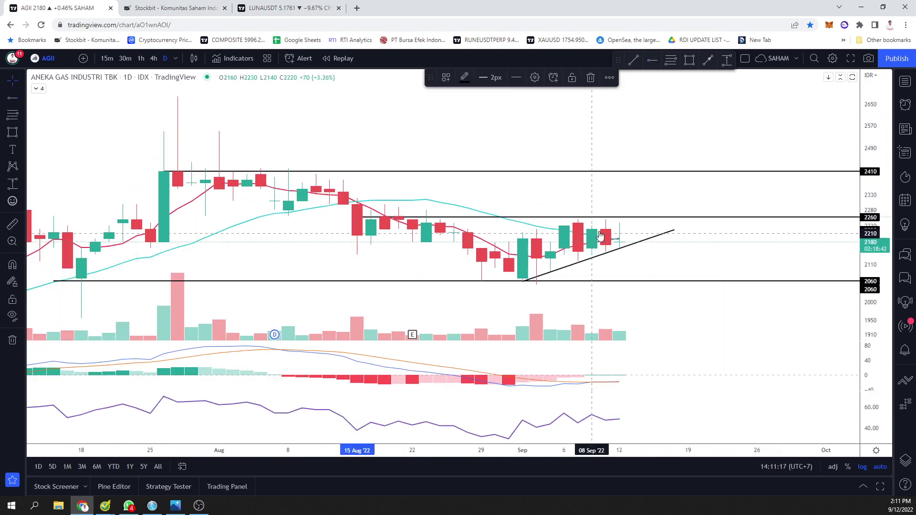
drag(658, 219, 658, 217)
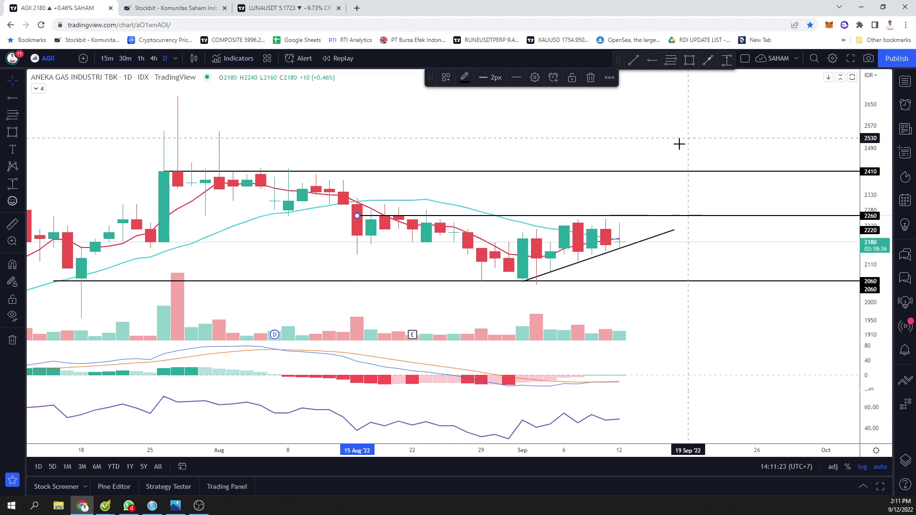
- Check the watchlist image for the next uptrend ticker and open the INDO chart (Royalindo Investa Wijaya, IDX)
click(175, 507)
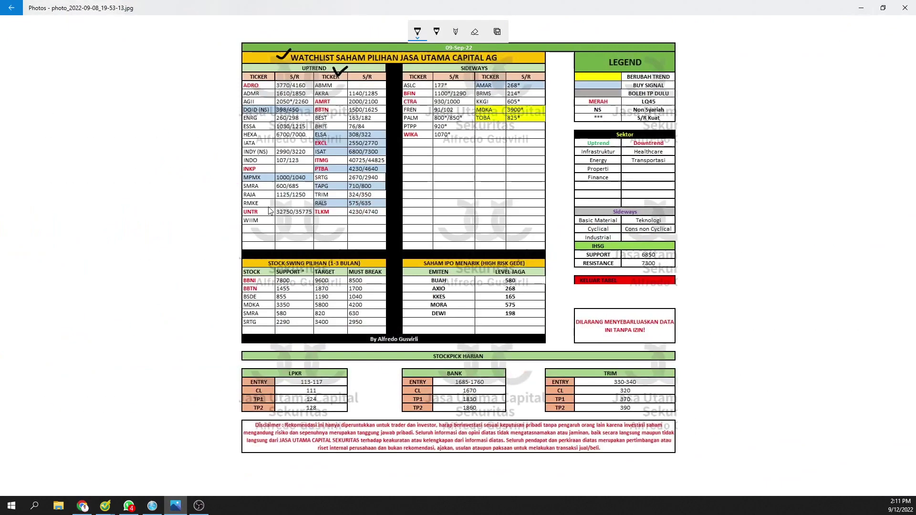
click(859, 7)
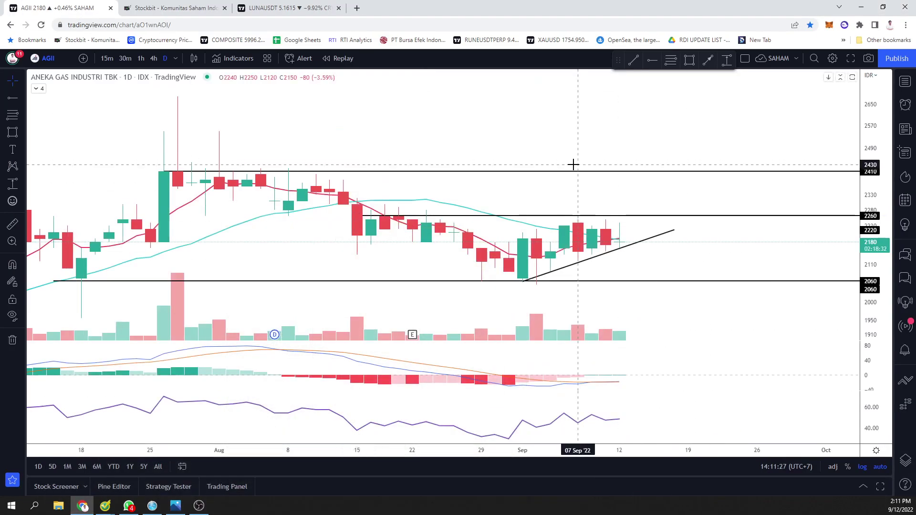
text(INDO)
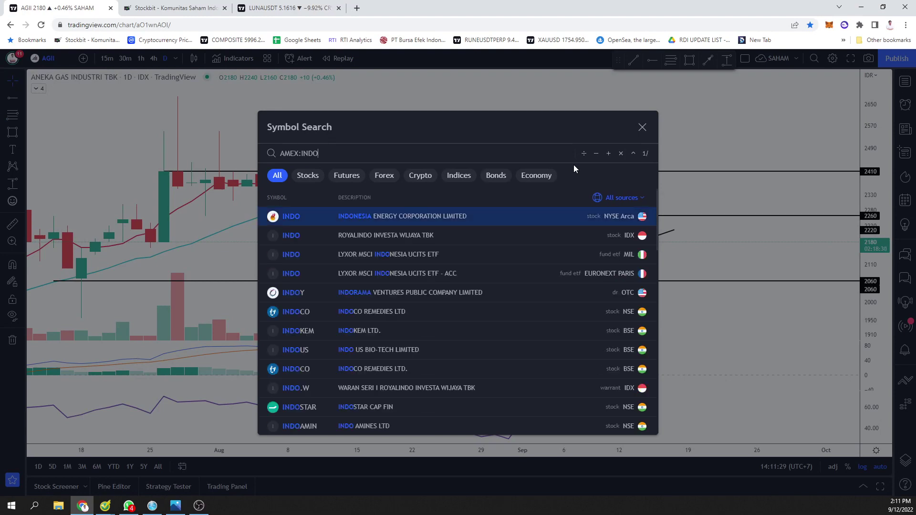
key(Return)
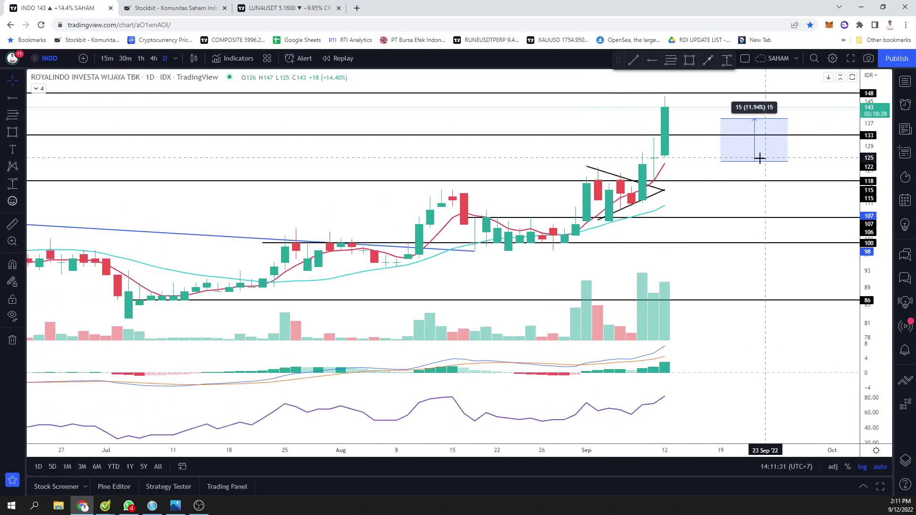
- Clear the price range measurement from the INDO chart and examine its price action from April to the September breakout
click(760, 163)
scroll(568, 191, up, 1)
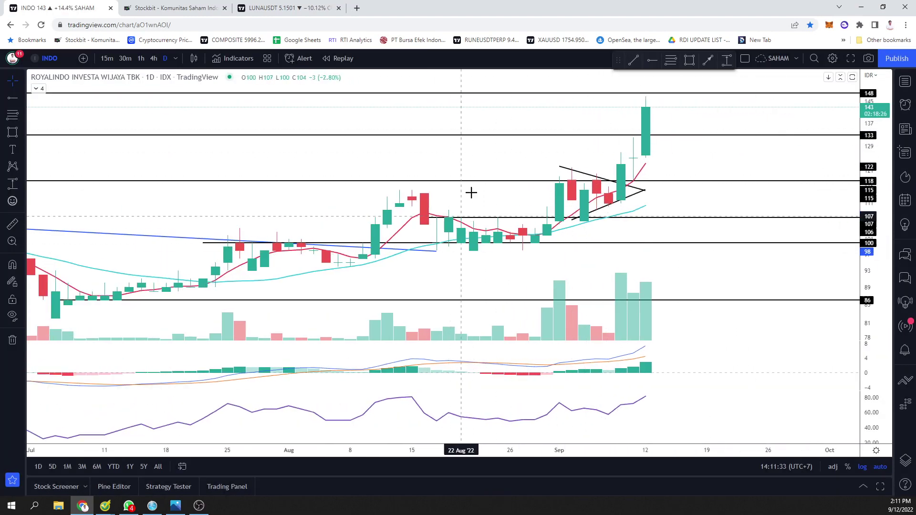
scroll(596, 210, down, 1)
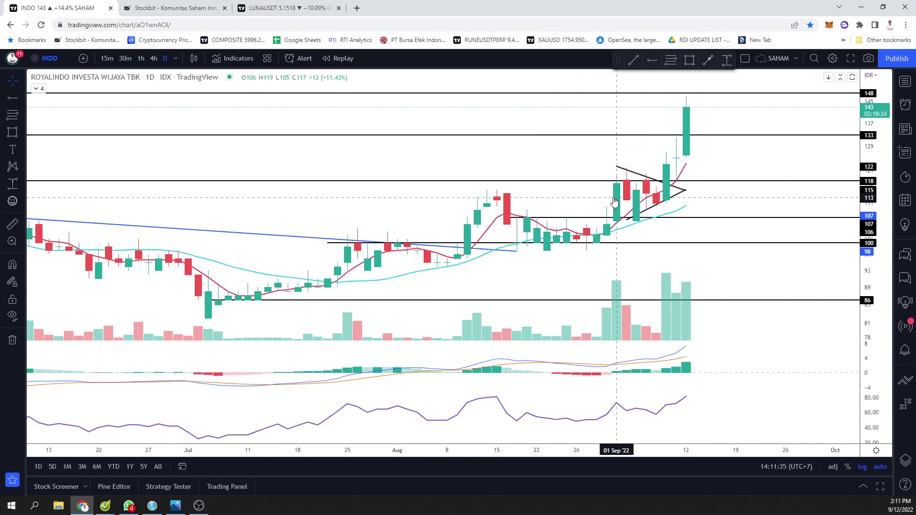
scroll(673, 182, down, 2)
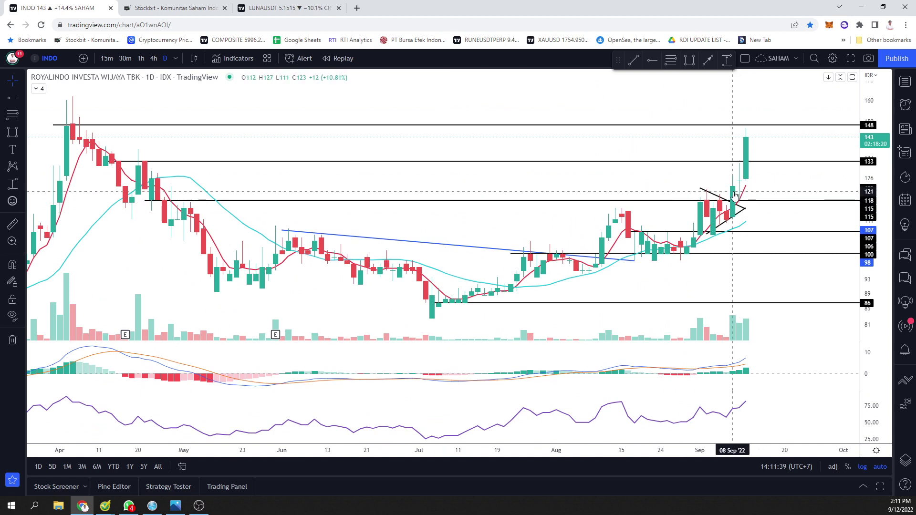
scroll(734, 193, up, 1)
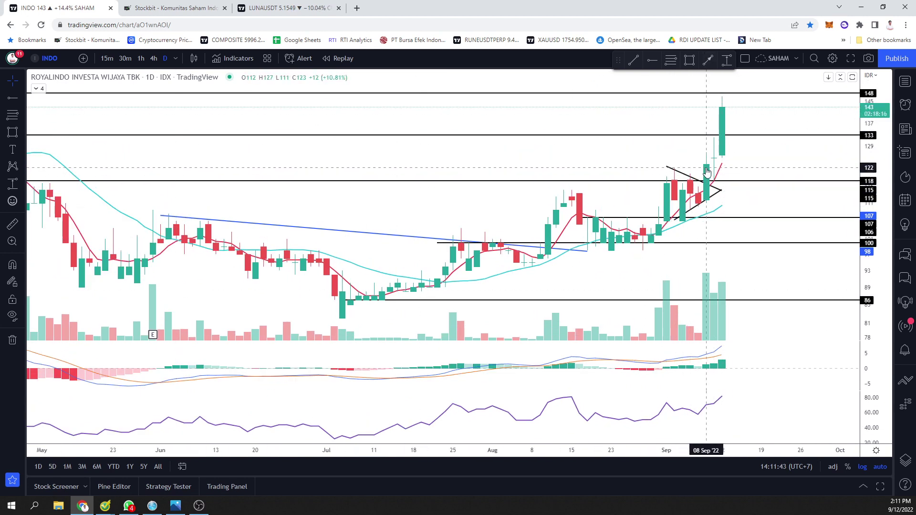
scroll(720, 95, down, 1)
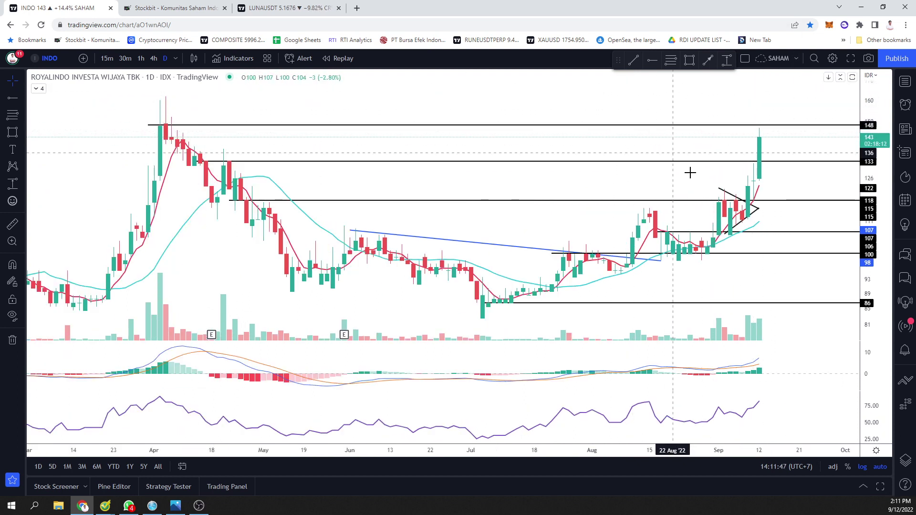
- Consult the watchlist image again and open the HEXA chart (Hexindo Adiperkasa, IDX)
click(859, 5)
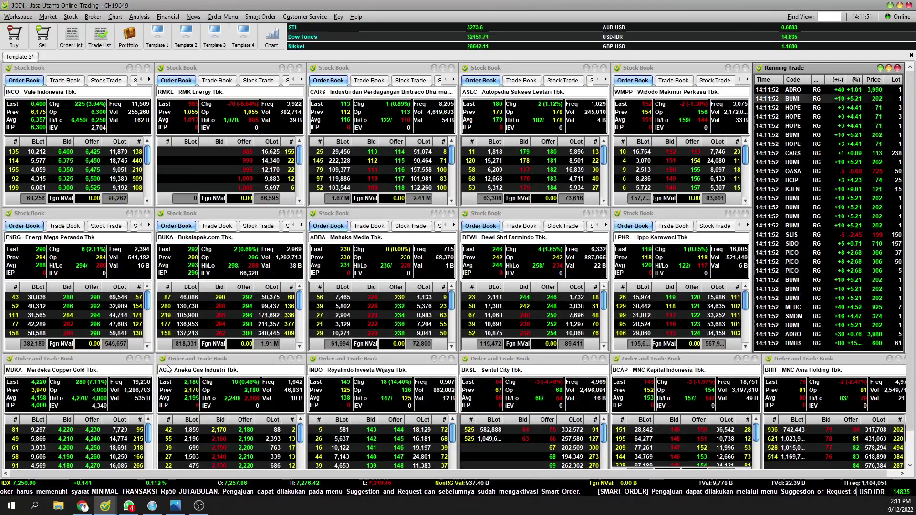
click(174, 506)
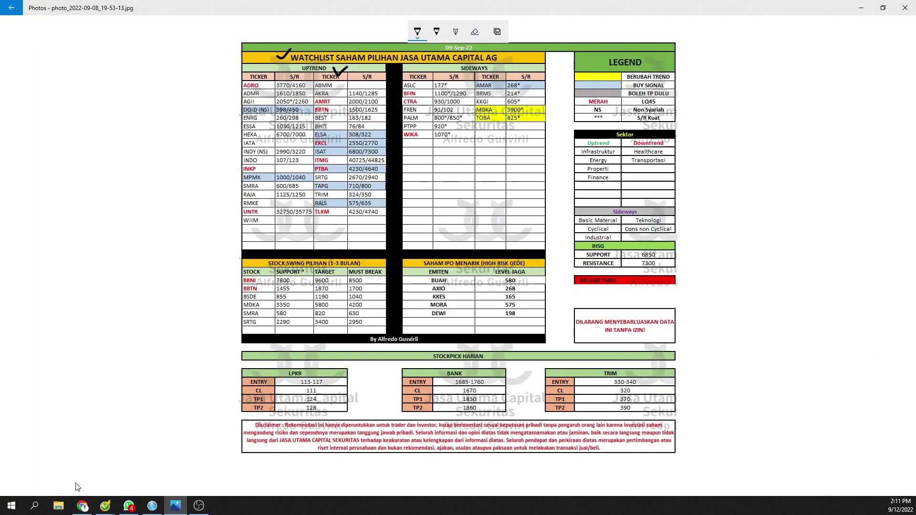
click(82, 505)
text(HJE)
key(BackSpace)
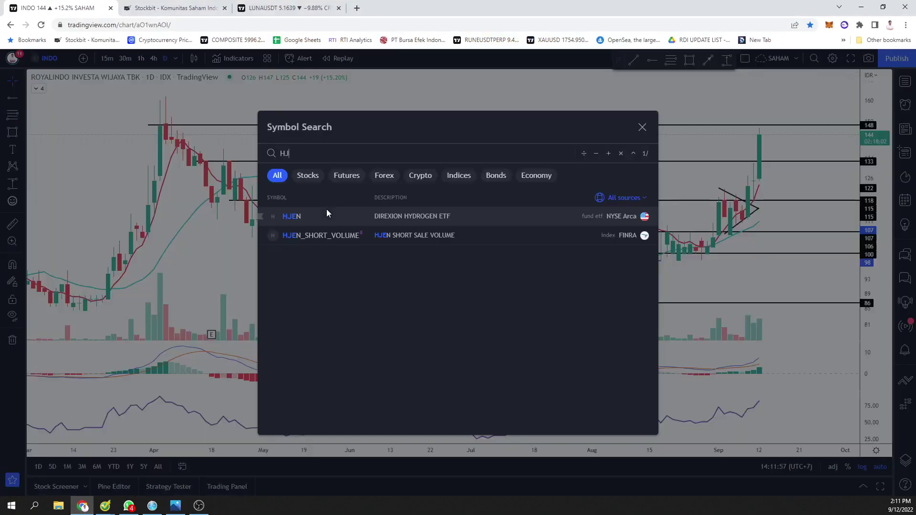
key(BackSpace)
text(EAL)
key(Escape)
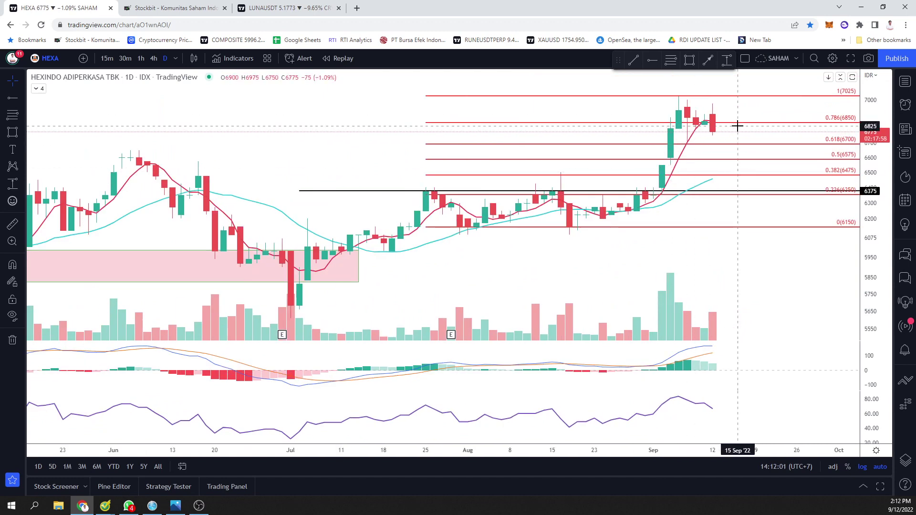
- Delete the Fibonacci retracement from the HEXA chart
click(662, 177)
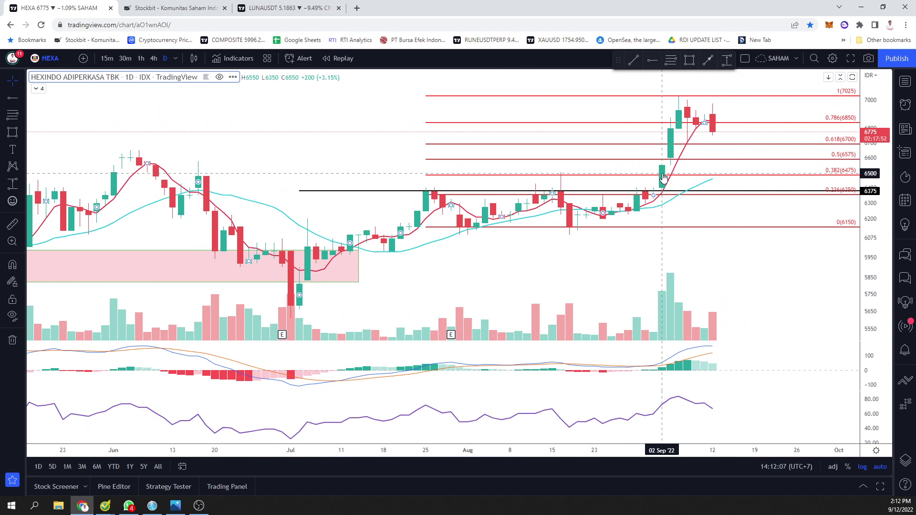
key(Delete)
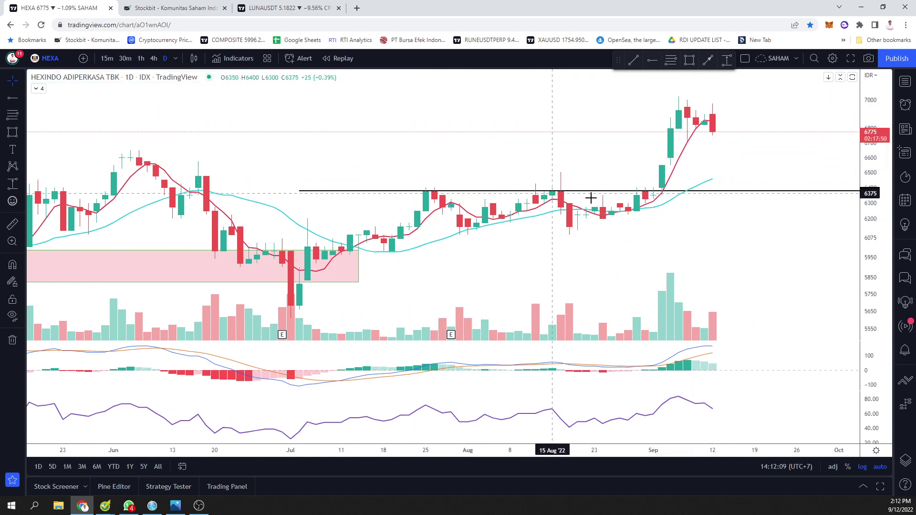
click(440, 192)
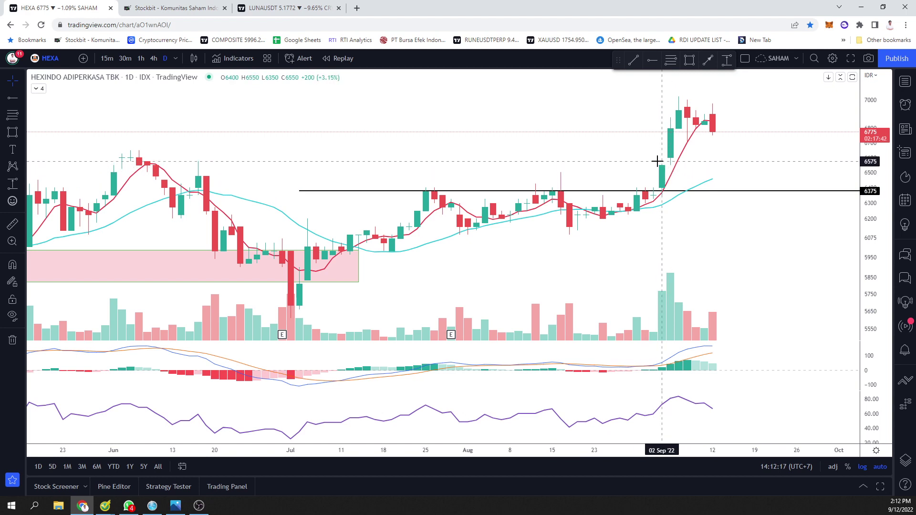
- Place horizontal rays on the HEXA chart at 6700 starting from 6 Sep '22 and at 7025 starting from 5 Sep '22
scroll(754, 117, down, 3)
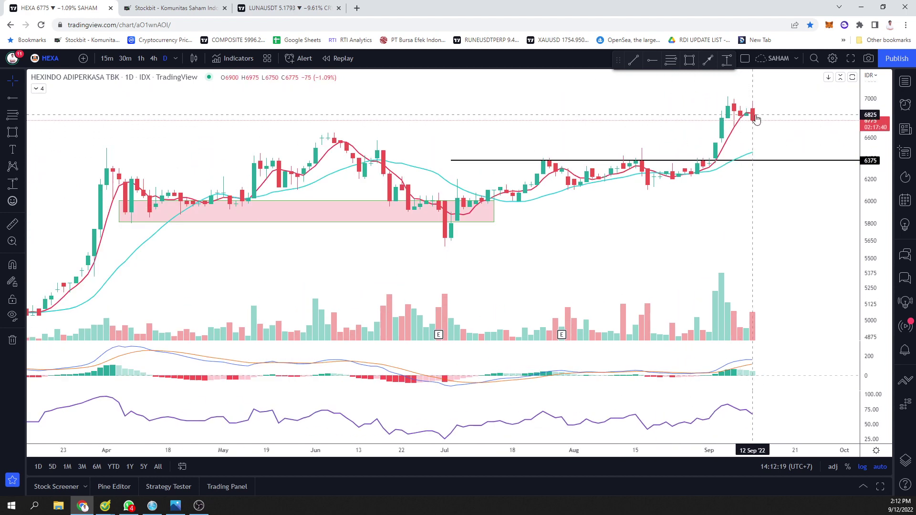
scroll(735, 115, up, 2)
scroll(646, 131, up, 2)
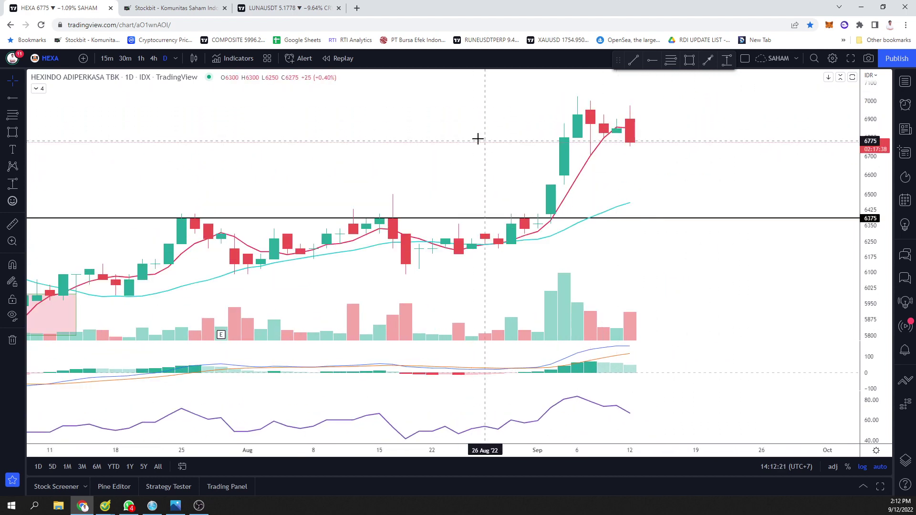
scroll(478, 138, up, 2)
key(alt+j)
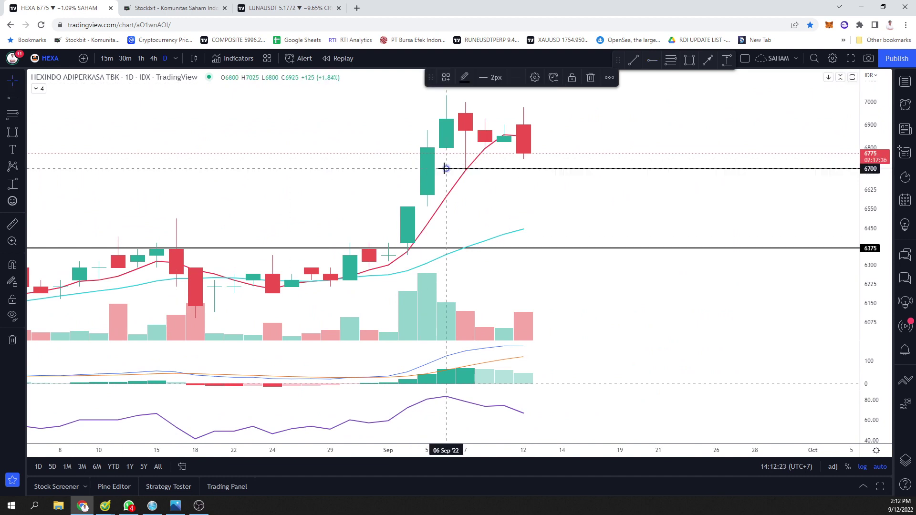
click(9, 96)
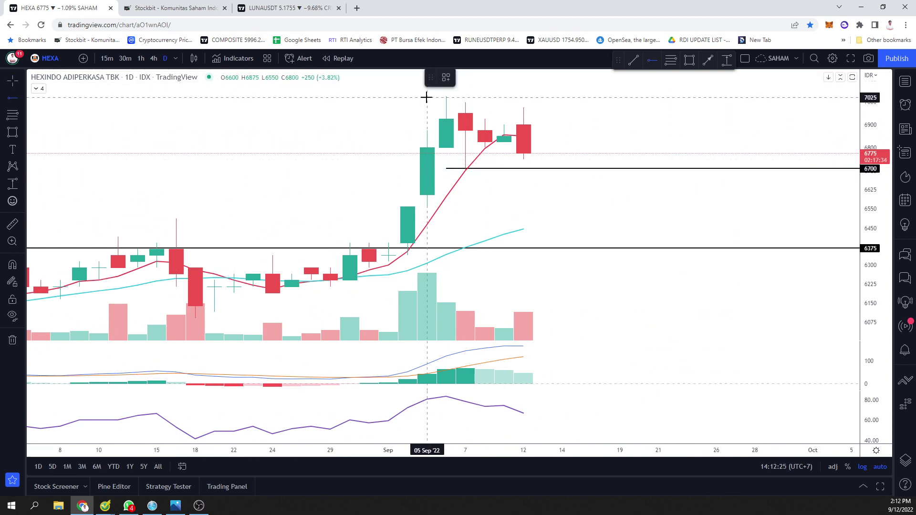
click(426, 97)
scroll(605, 125, down, 2)
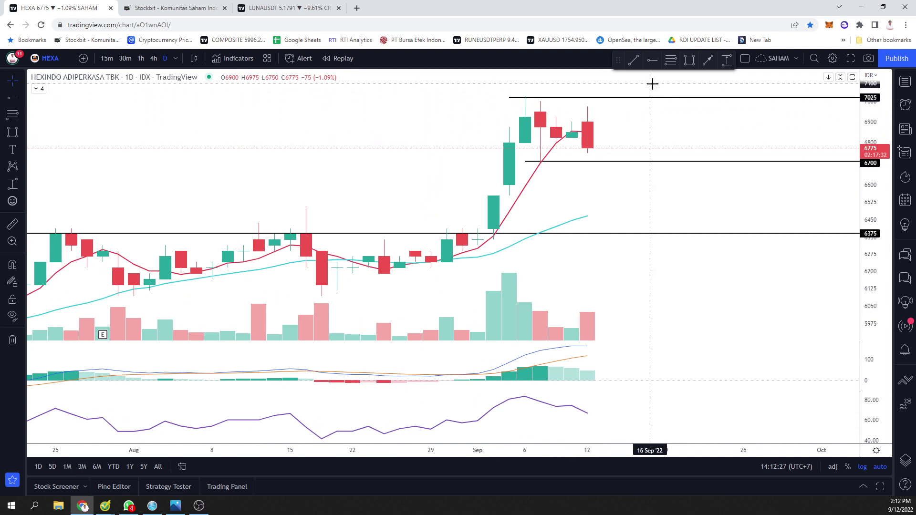
scroll(589, 100, down, 1)
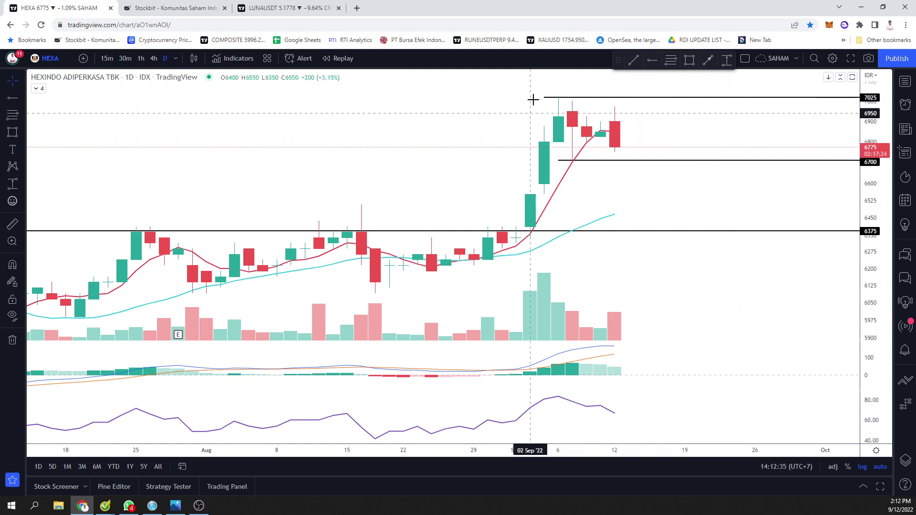
drag(872, 114, 872, 139)
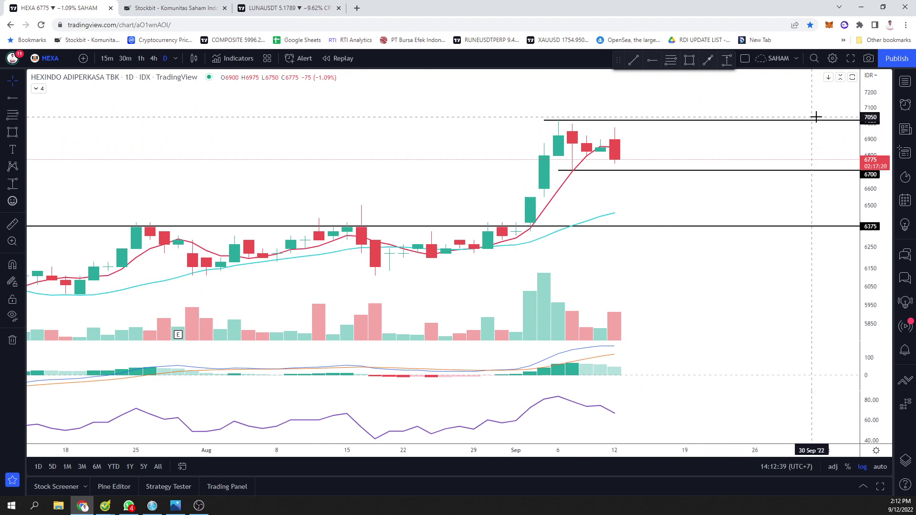
- Look up the sideways tickers in the watchlist image and open the ASLC chart (Autopedia Sukses Lestari, IDX)
click(175, 506)
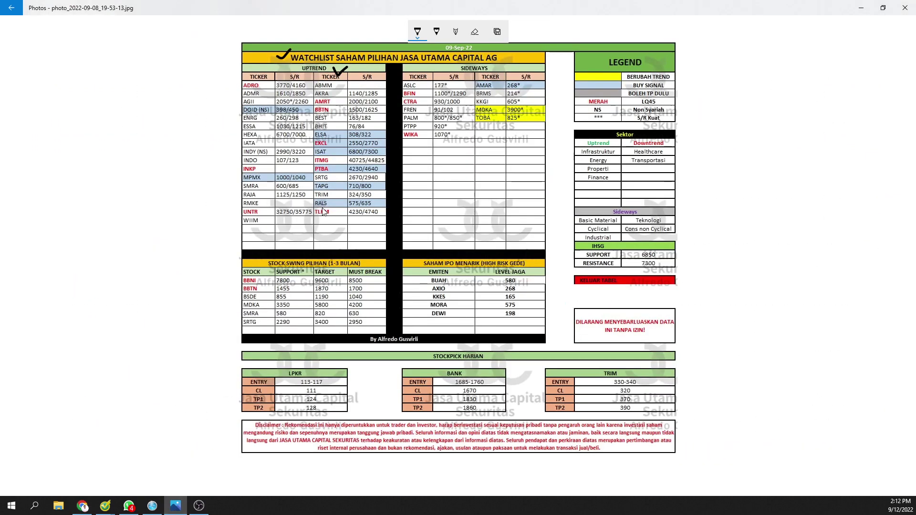
click(861, 5)
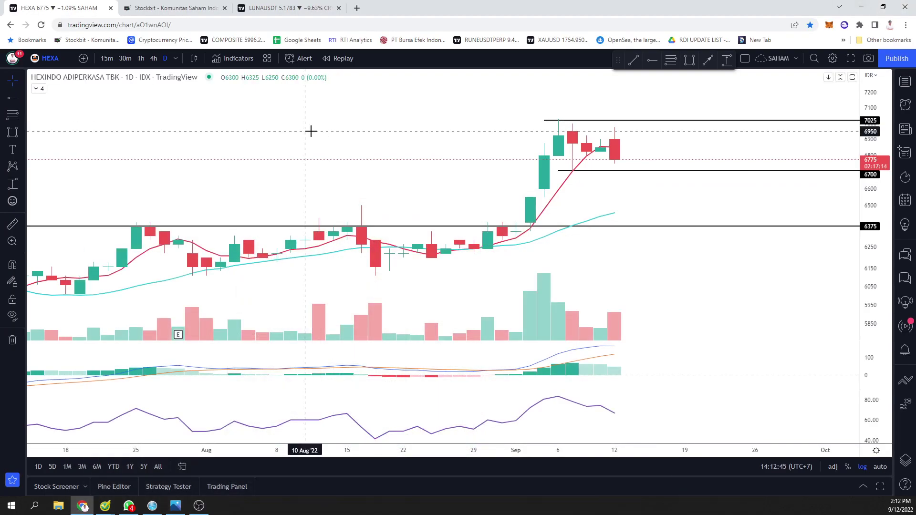
click(175, 505)
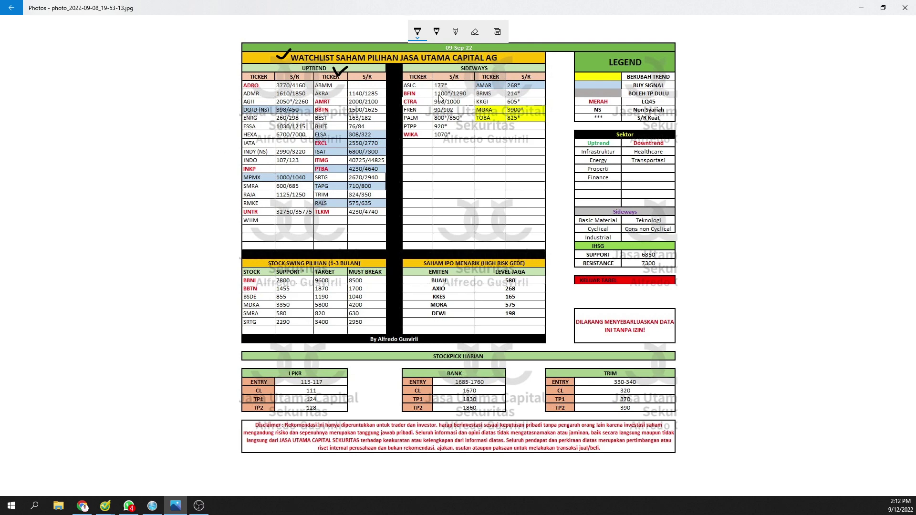
click(861, 7)
text(aslc)
key(Return)
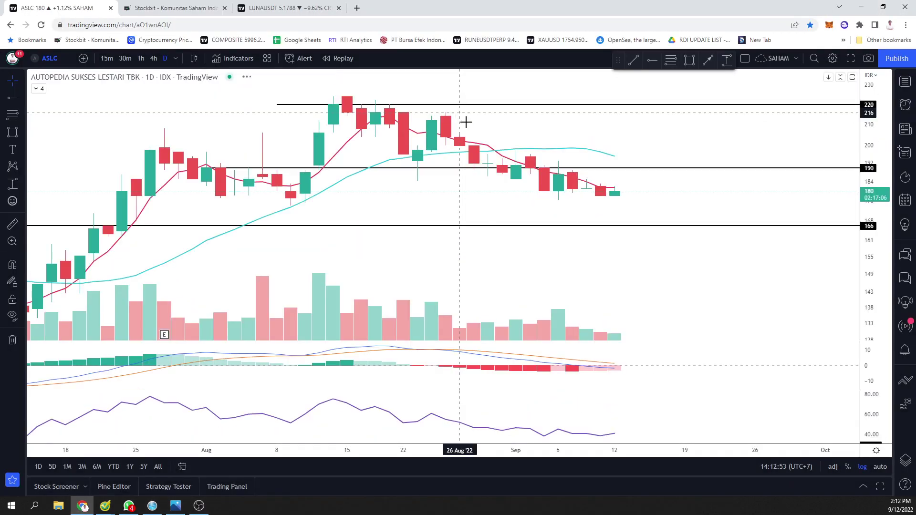
click(175, 506)
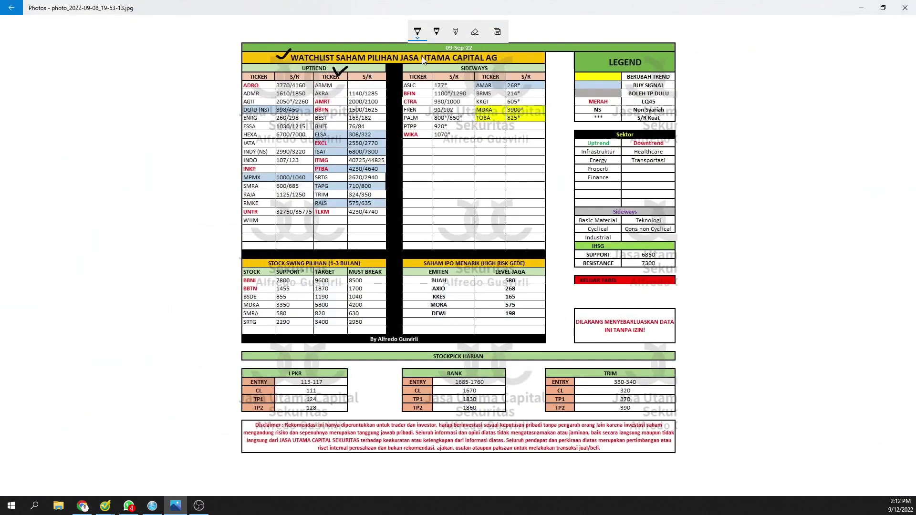
click(871, 7)
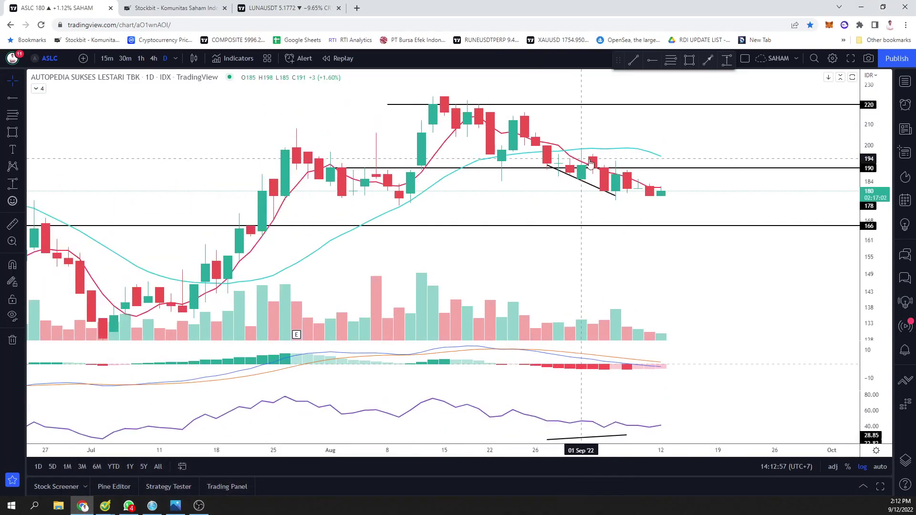
- Delete the short falling trend line under ASLC's recent lows and move the 190 horizontal ray down to 177
click(595, 190)
key(Delete)
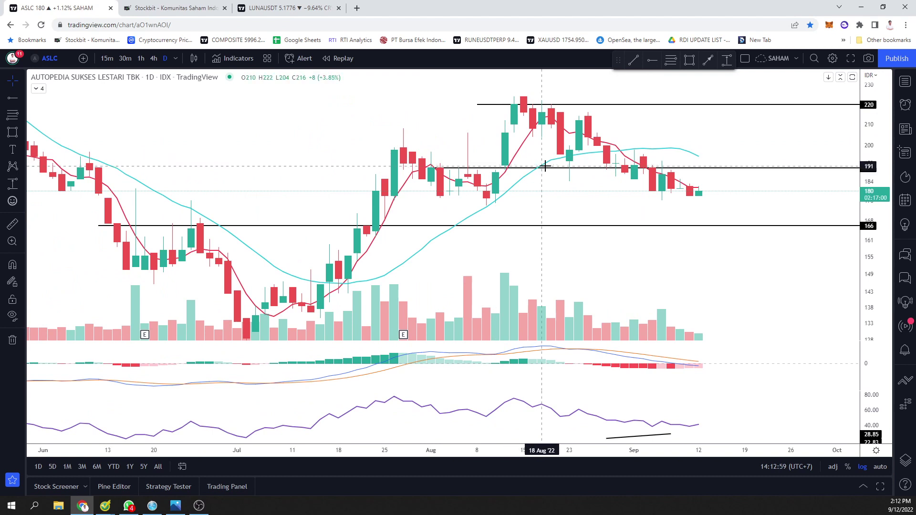
drag(544, 168, 507, 199)
drag(725, 134, 534, 164)
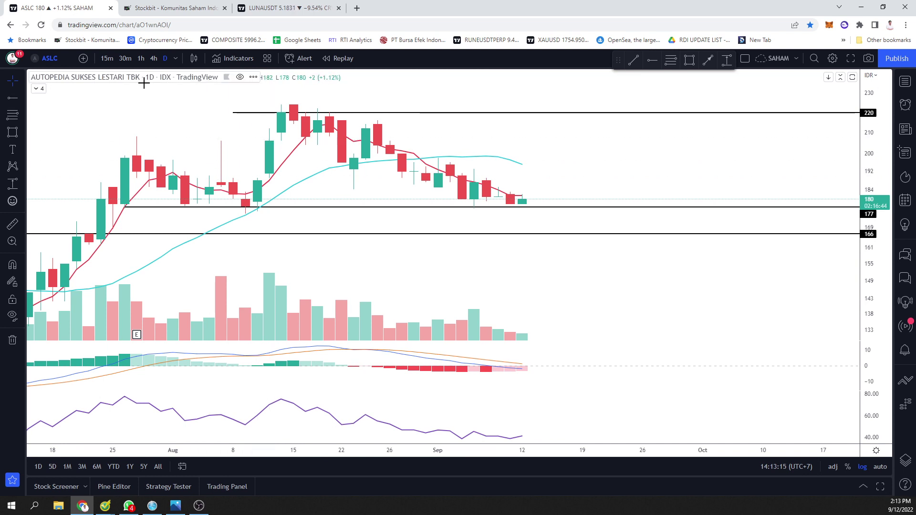
- Place a horizontal ray on the ASLC chart at 191, starting from 30 Aug '22
click(21, 97)
click(50, 96)
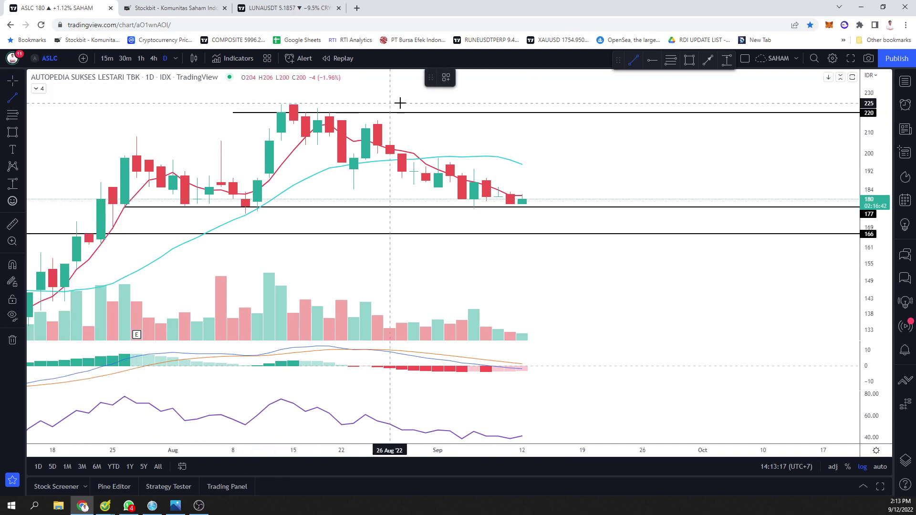
click(21, 98)
click(73, 232)
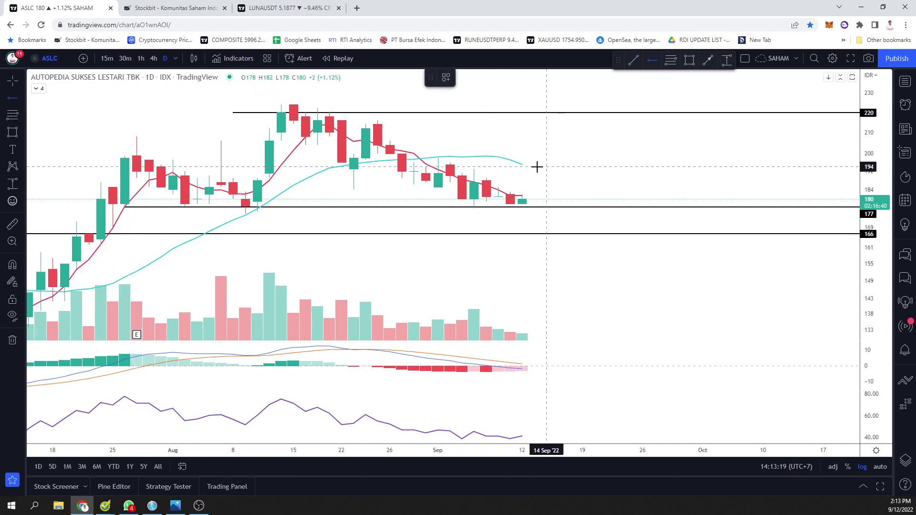
click(413, 173)
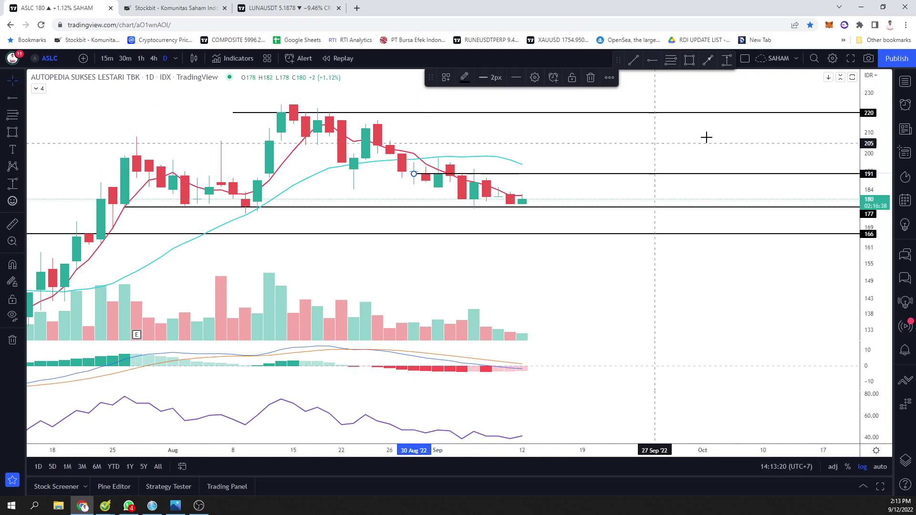
click(615, 158)
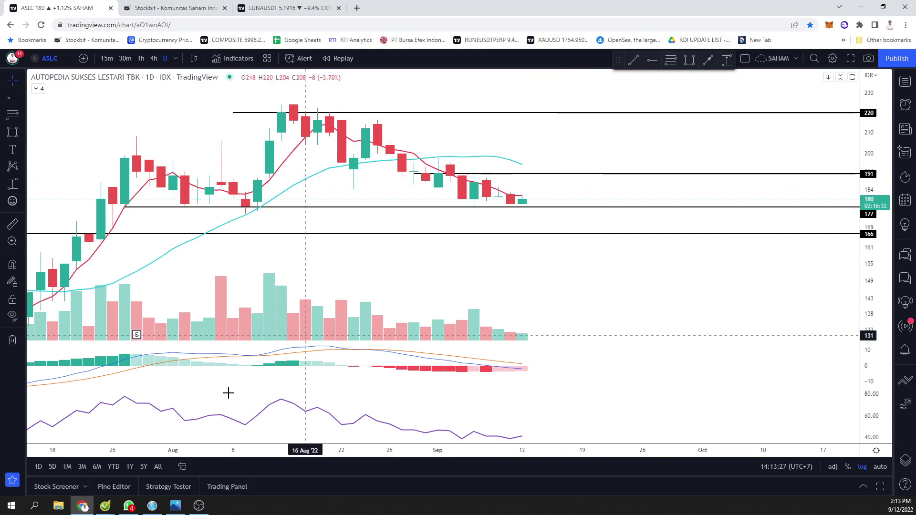
- Check the sideways tickers in the watchlist image and open the MDKA chart (Merdeka Copper Gold, IDX)
click(175, 506)
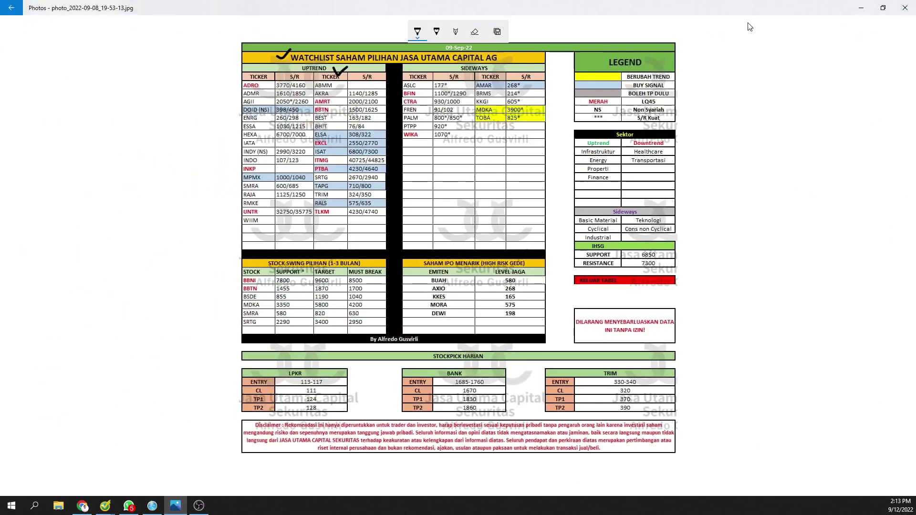
key(alt+Tab)
text(a)
key(Escape)
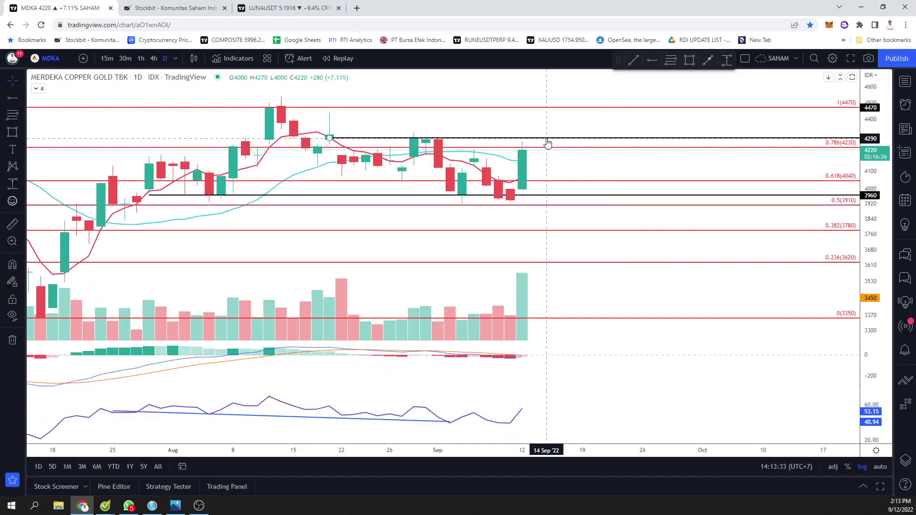
- Delete the 4290 horizontal ray, the Fibonacci retracement and the 3960 horizontal ray from the MDKA chart
click(547, 141)
key(Delete)
click(556, 182)
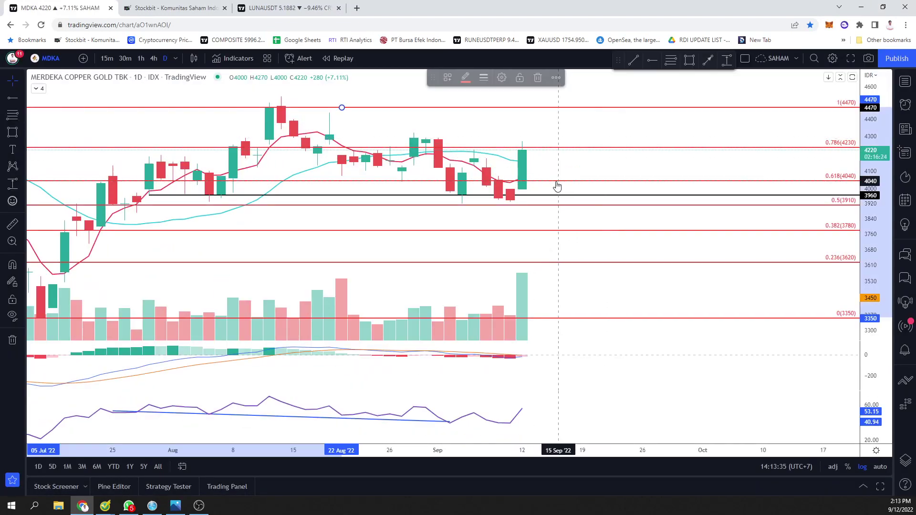
key(Delete)
click(560, 196)
key(Delete)
scroll(560, 194, down, 2)
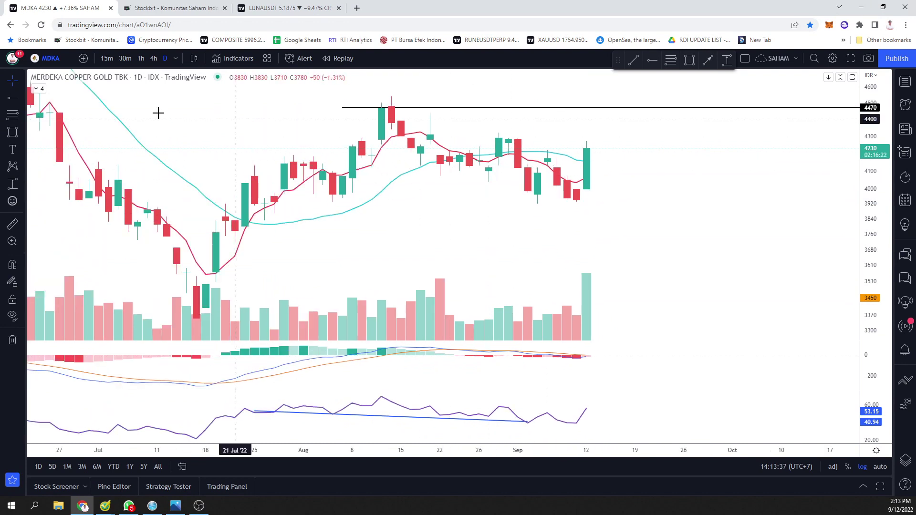
- Place horizontal rays on the MDKA chart at 4280 starting from 24 Aug '22 and at 3920 starting from late July '22
click(12, 98)
click(460, 138)
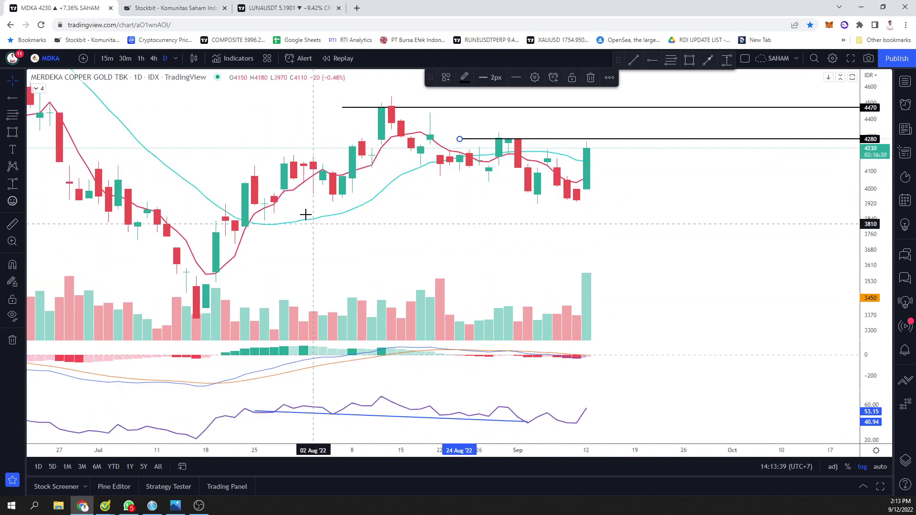
click(248, 204)
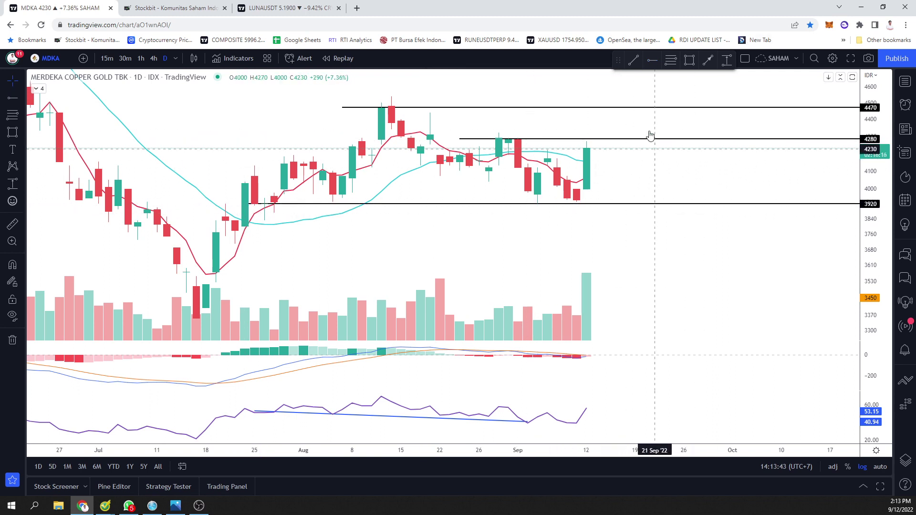
- Shift the 4470 ray's start to 4 Aug '22 and move MDKA's support ray to 3910, starting from 20 Jul '22
click(484, 107)
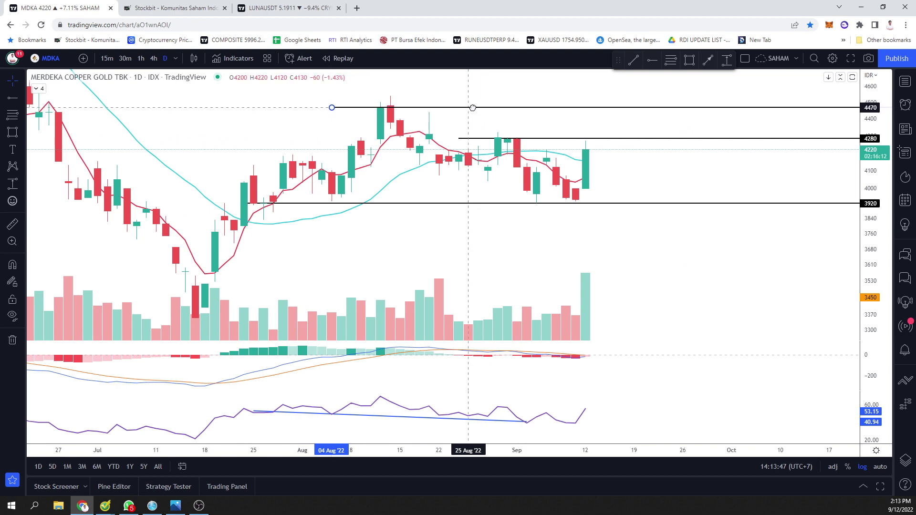
scroll(599, 157, down, 2)
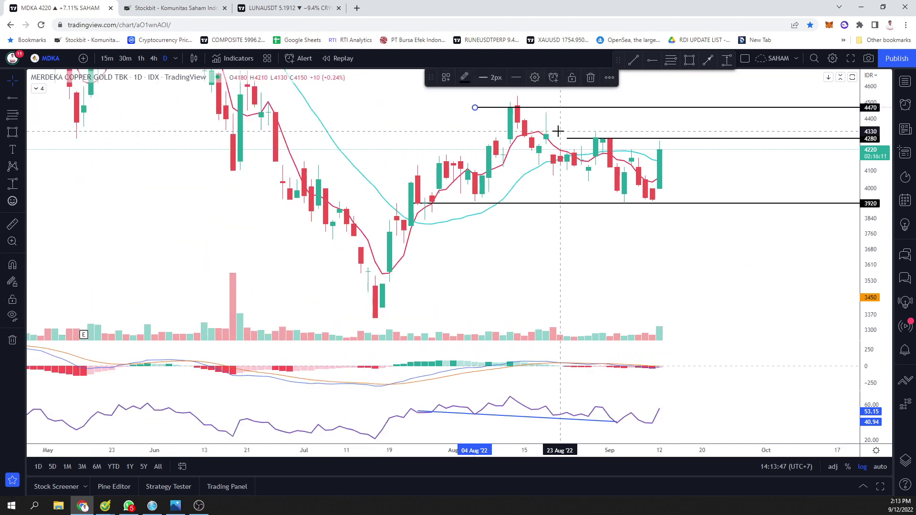
click(713, 204)
drag(712, 204, 691, 205)
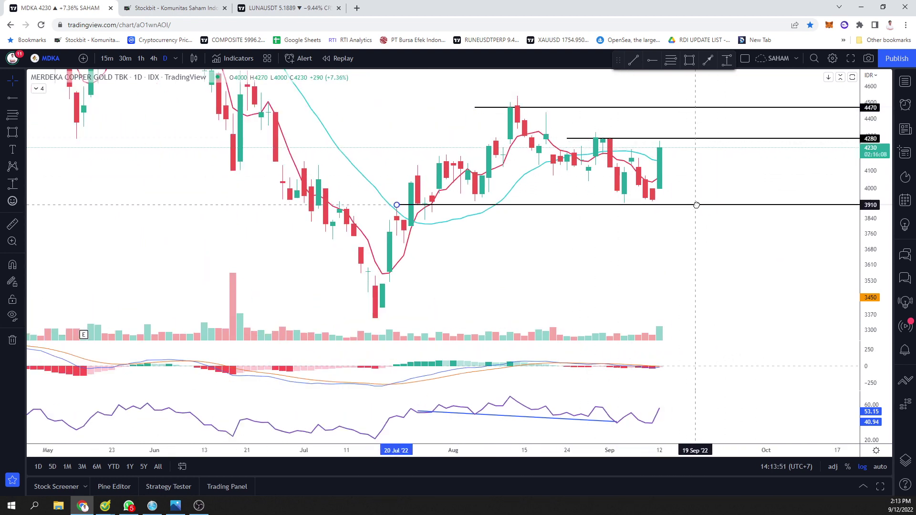
click(717, 213)
scroll(706, 184, down, 2)
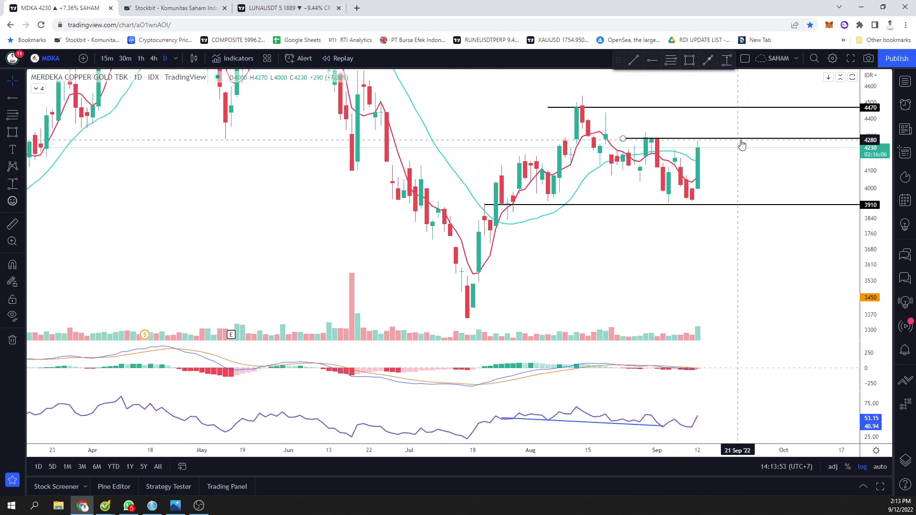
scroll(715, 141, up, 3)
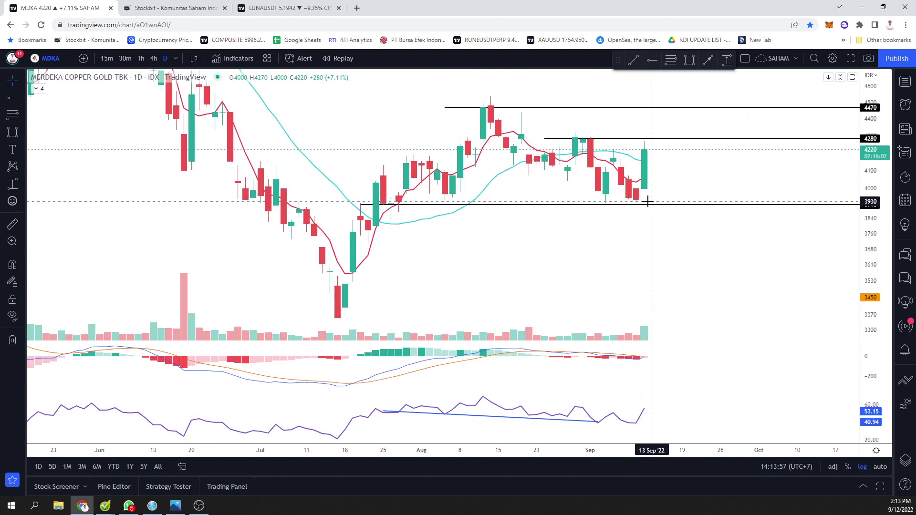
- Draw a black check mark in the empty rows of the sideways table on the watchlist image
click(175, 505)
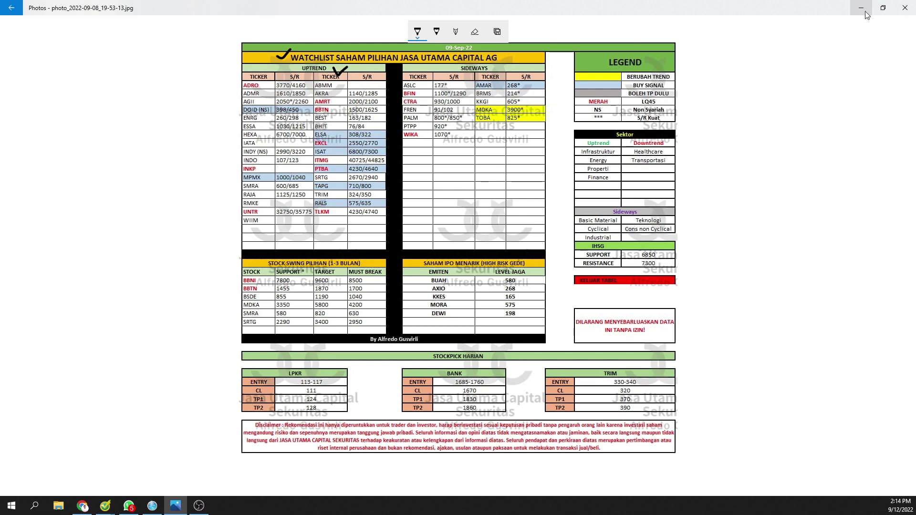
click(412, 35)
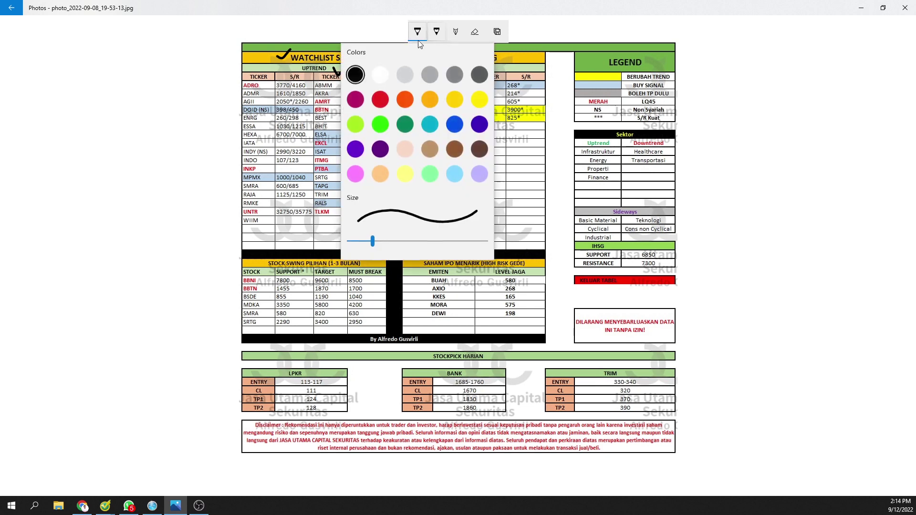
click(357, 77)
mouse_move(450, 164)
mouse_down()
mouse_move(468, 180)
mouse_move(490, 156)
mouse_up()
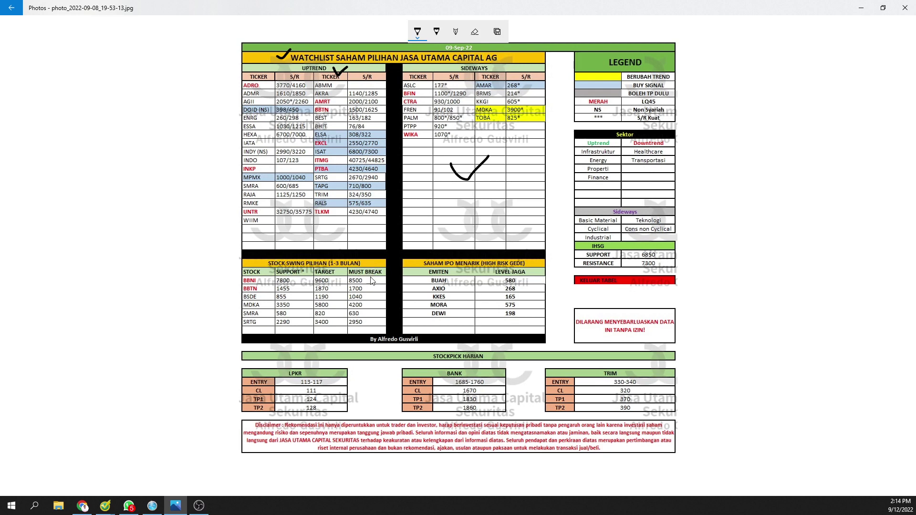
- Bracket the swing stock table's Must Break column, handwrite "Sibuk" with an arrow above it, and mark the table's stock rows
drag(369, 275, 371, 330)
mouse_move(274, 242)
mouse_down()
mouse_move(285, 234)
mouse_move(313, 242)
mouse_move(387, 229)
mouse_up()
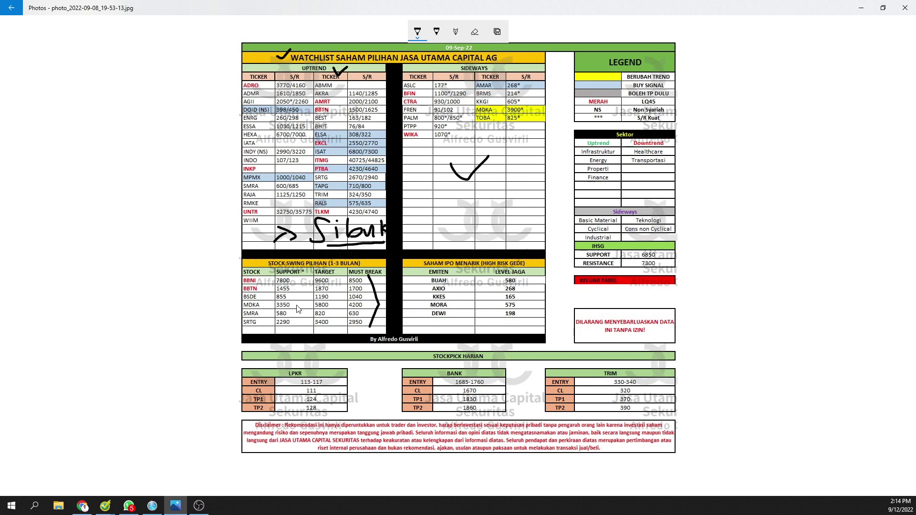
drag(331, 304, 340, 301)
drag(634, 18, 477, 3)
drag(568, 13, 551, 79)
double_click(551, 79)
drag(369, 276, 370, 313)
mouse_move(259, 281)
mouse_down()
mouse_move(268, 277)
mouse_move(272, 292)
mouse_move(270, 321)
mouse_up()
- Erase all the pen marks from the watchlist image
click(474, 32)
mouse_move(485, 160)
mouse_down()
mouse_move(365, 228)
mouse_move(241, 264)
mouse_move(263, 294)
mouse_up()
mouse_move(337, 310)
mouse_down()
mouse_move(374, 281)
mouse_move(347, 240)
mouse_up()
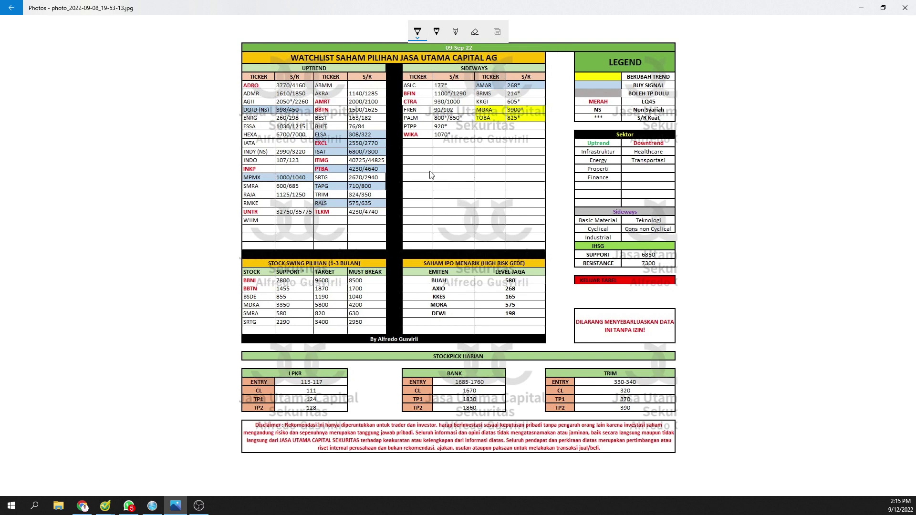
- Sketch falling price lines with a small rebound below the sideways tickers and put a check mark beside BUAH
mouse_move(421, 167)
mouse_down()
mouse_move(436, 223)
mouse_move(453, 196)
mouse_move(474, 197)
mouse_up()
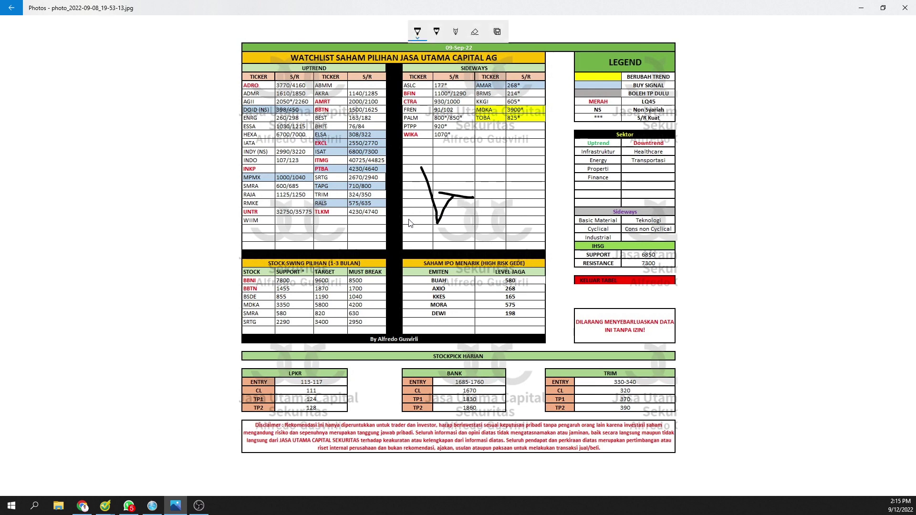
drag(410, 191, 416, 190)
drag(414, 151, 432, 206)
drag(462, 283, 480, 270)
- Switch to TradingView and open the BUAH chart (Segar Kumala Indonesia, IDX)
click(82, 506)
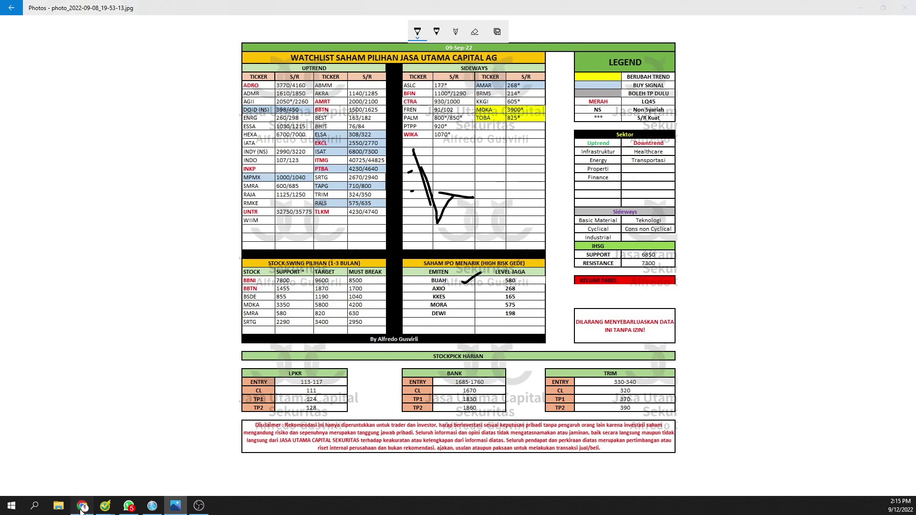
text(BUAH)
key(Return)
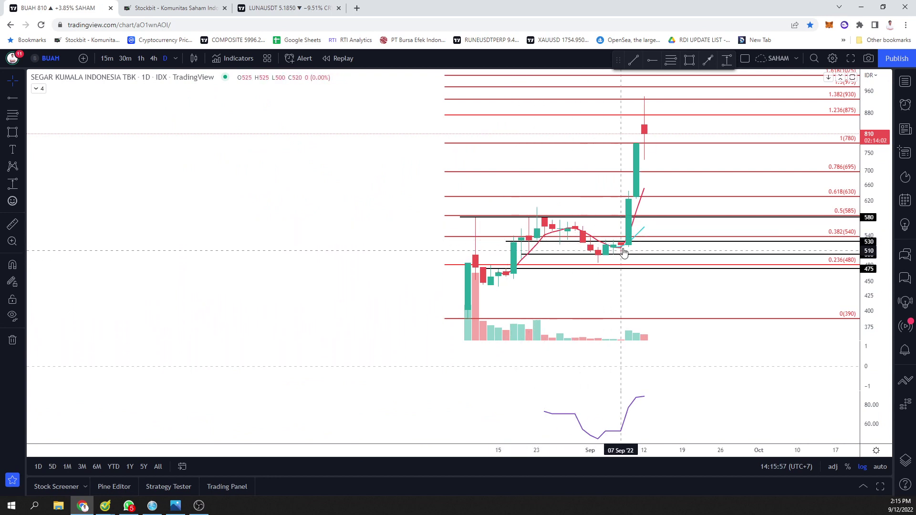
- Measure BUAH's price rise from 510 to 800 with the price range tool, without keeping the measurement
click(726, 60)
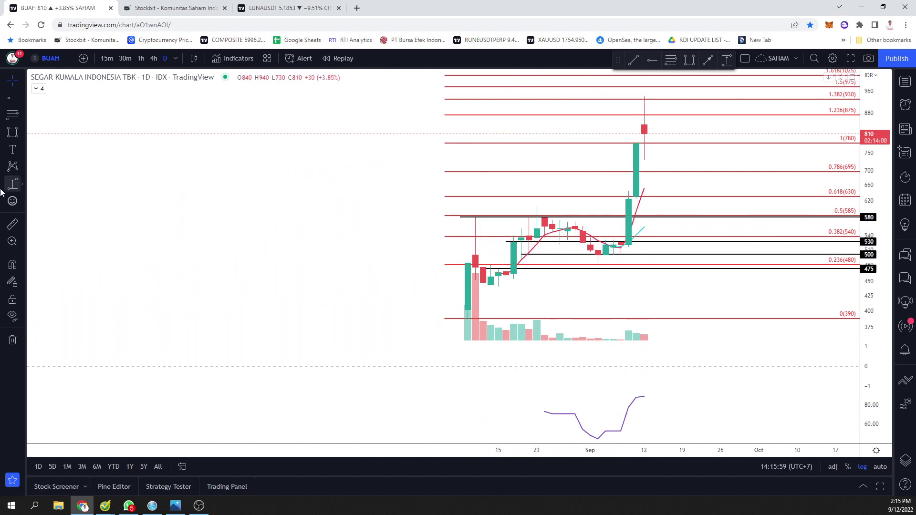
click(430, 251)
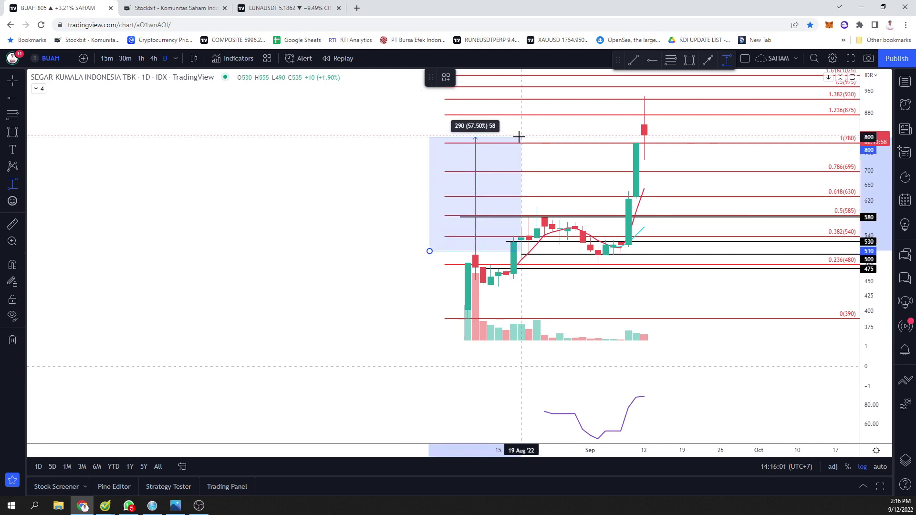
key(Escape)
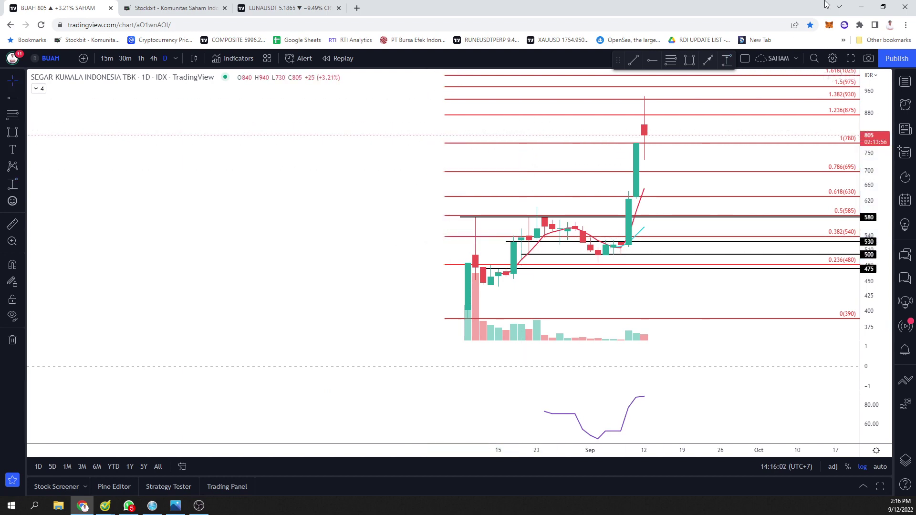
- Look up the IPO tickers in the watchlist image and view the KKES chart followed by the AXIO chart
click(861, 7)
click(420, 229)
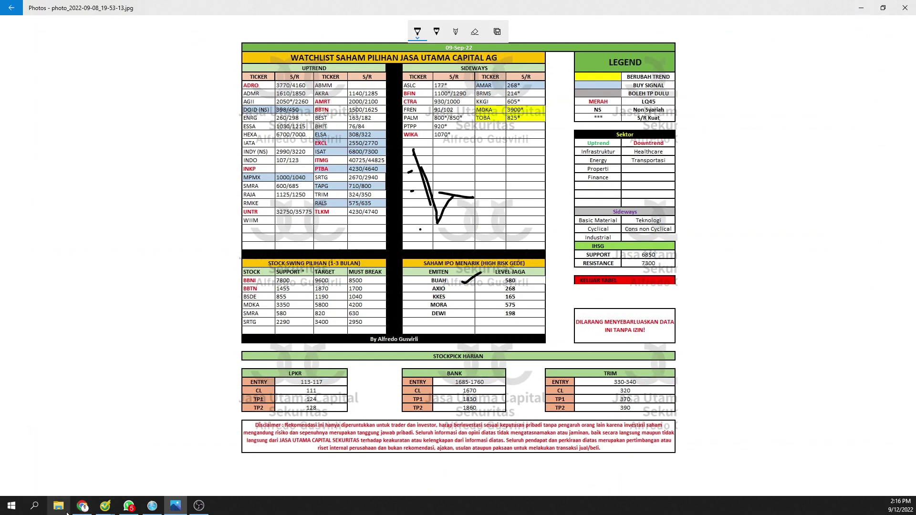
click(82, 505)
text(KKES)
key(Return)
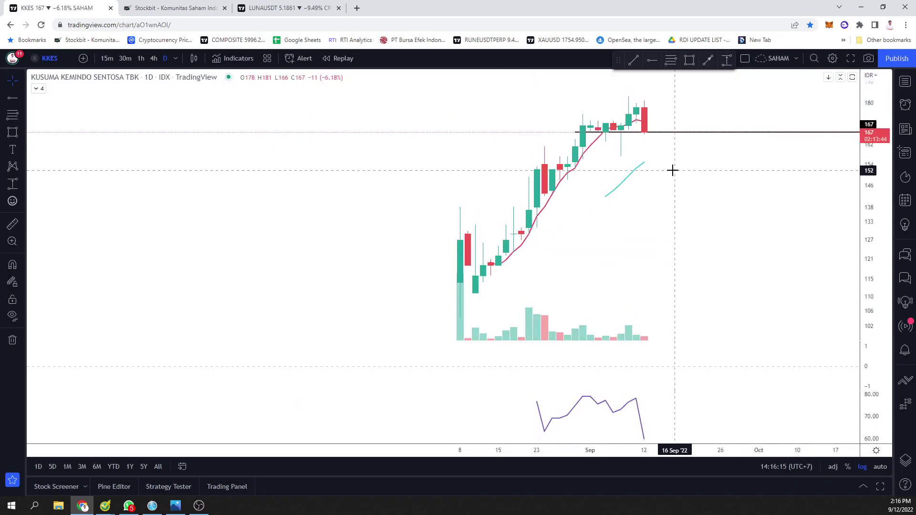
text(AXIO)
key(Return)
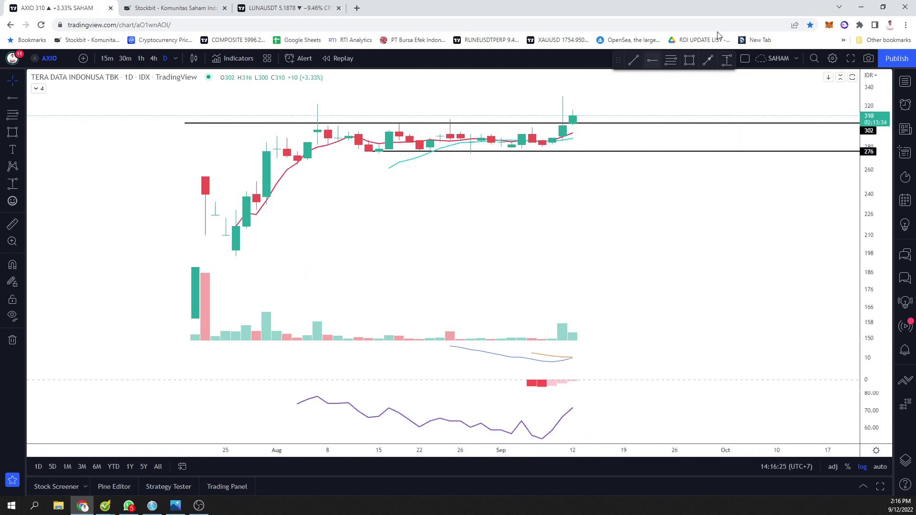
- Check the IPO list in the watchlist image again and open the DEWI chart (Dewi Shri Farmindo, IDX)
click(861, 7)
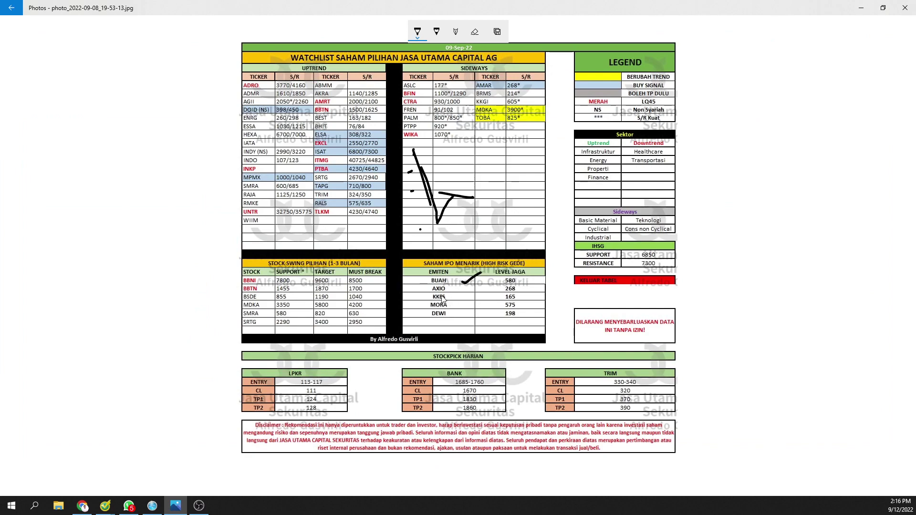
click(82, 506)
text(DEWI)
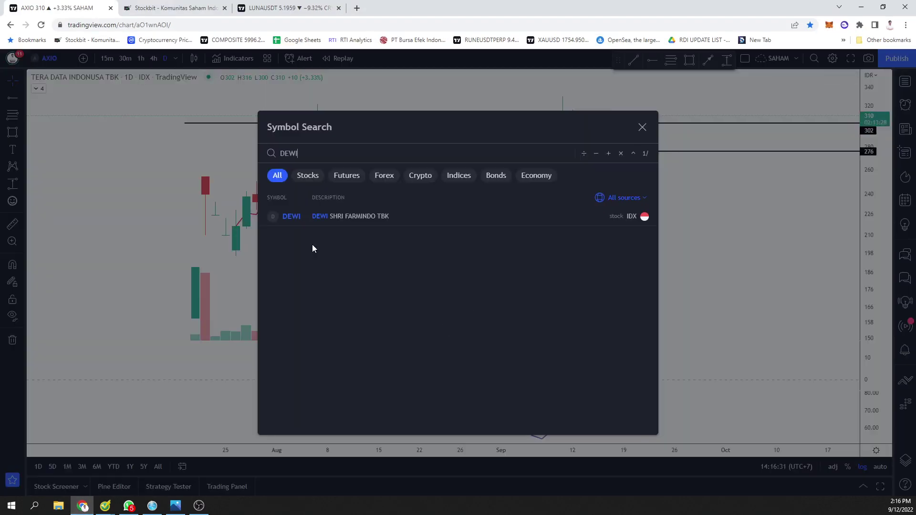
key(Return)
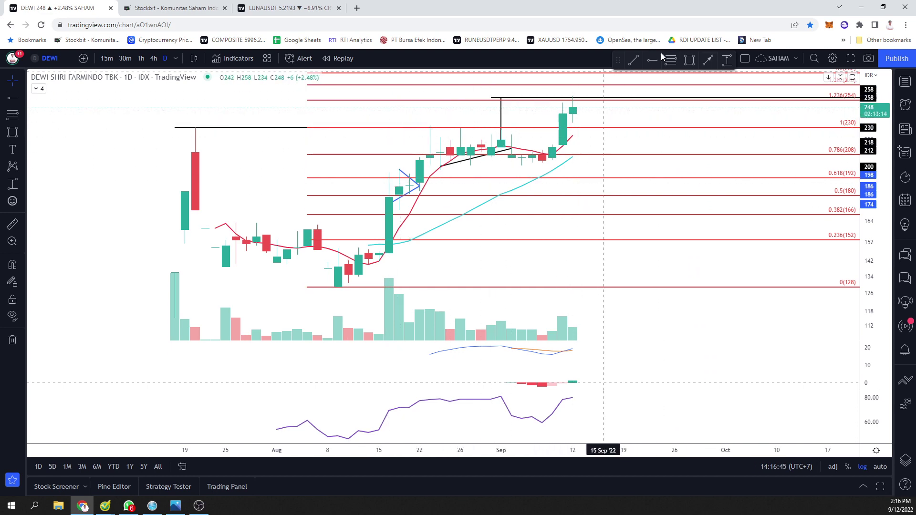
- Return to the watchlist image and erase the price sketch, the stray dot and the BUAH check mark
key(alt+Tab)
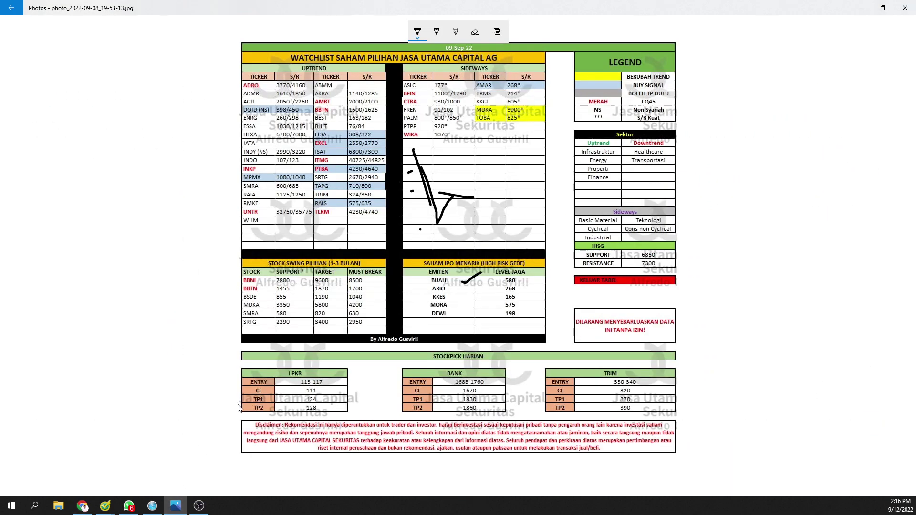
click(475, 33)
click(415, 173)
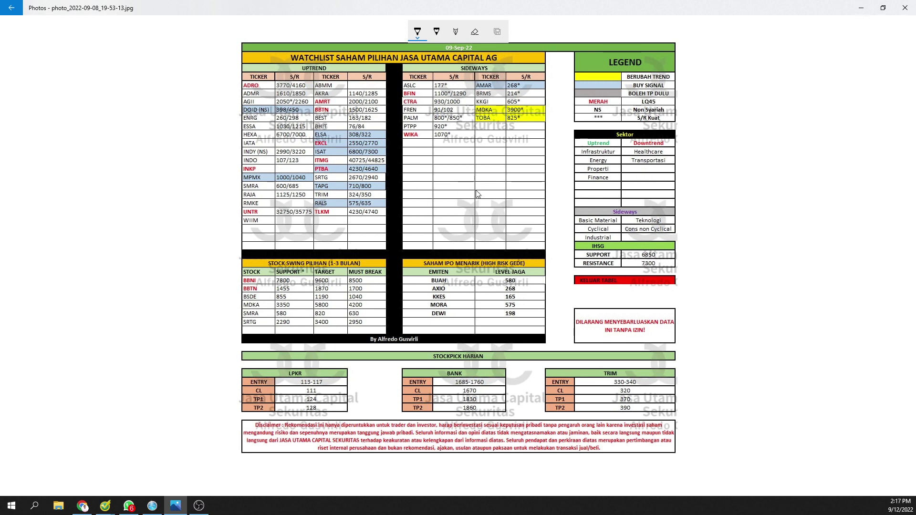
- Handwrite "TP" and an underlined "CL" below the sideways tickers, with a large plus sign beside them
drag(424, 157, 436, 170)
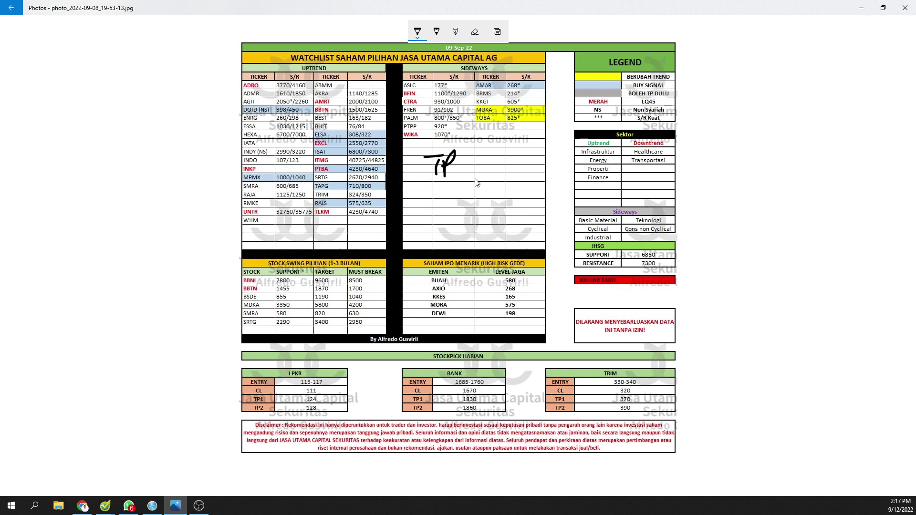
drag(428, 192, 458, 191)
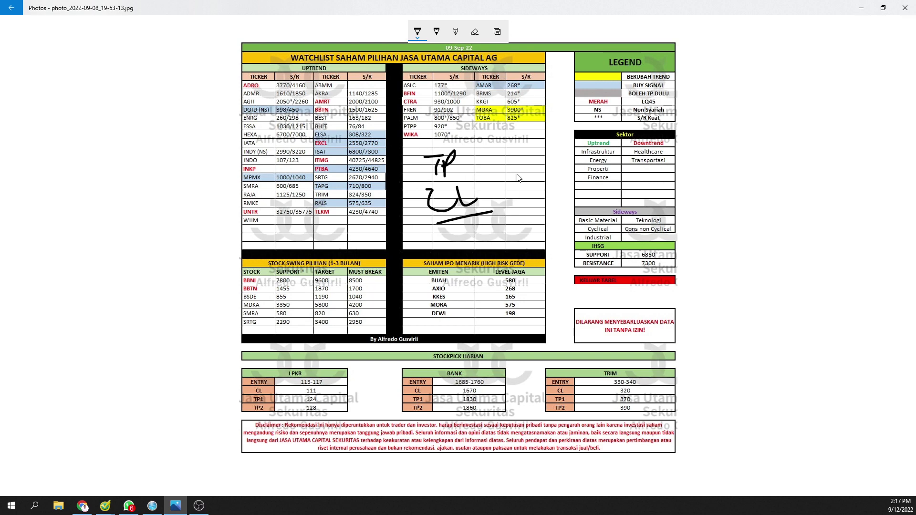
drag(520, 168, 516, 222)
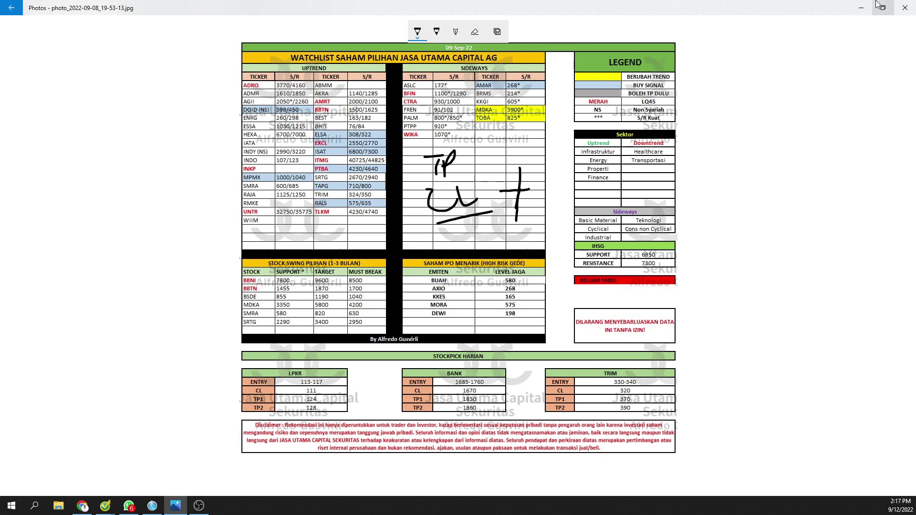
- Return to TradingView, search for BANK and open the Bank Aladin Syariah chart from IDX
click(861, 8)
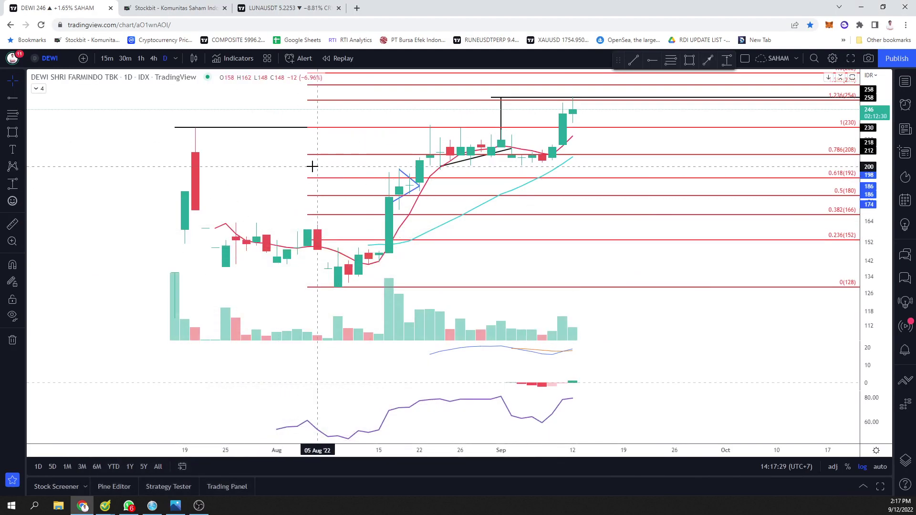
text(bank)
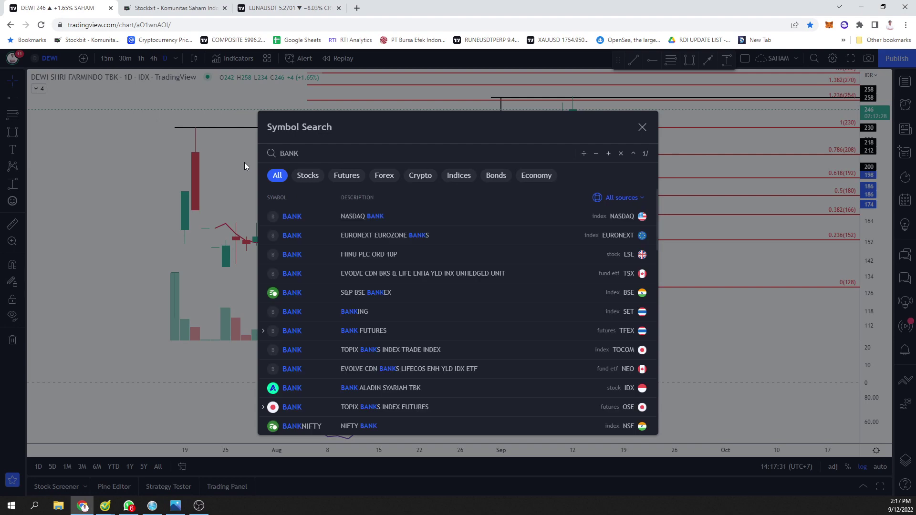
key(Down)
key(Down)
key(Down)
key(Down)
key(Down)
key(Down)
key(Down)
key(Down)
key(Down)
key(Down)
key(Down)
key(Down)
key(Down)
key(Down)
key(Down)
key(Up)
key(Up)
key(Up)
key(Up)
key(Up)
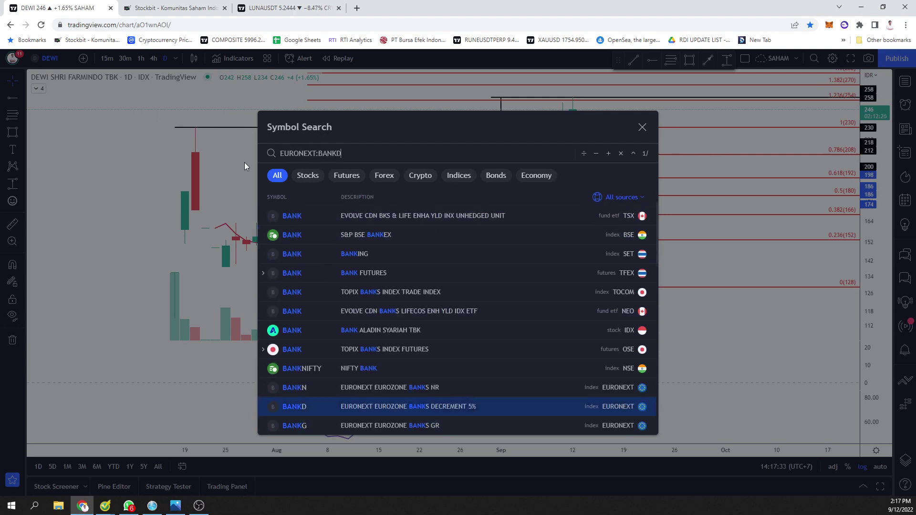
key(Return)
- Compare the BANK daily stock pick levels in the watchlist image with the BANK daily chart
key(alt+Tab)
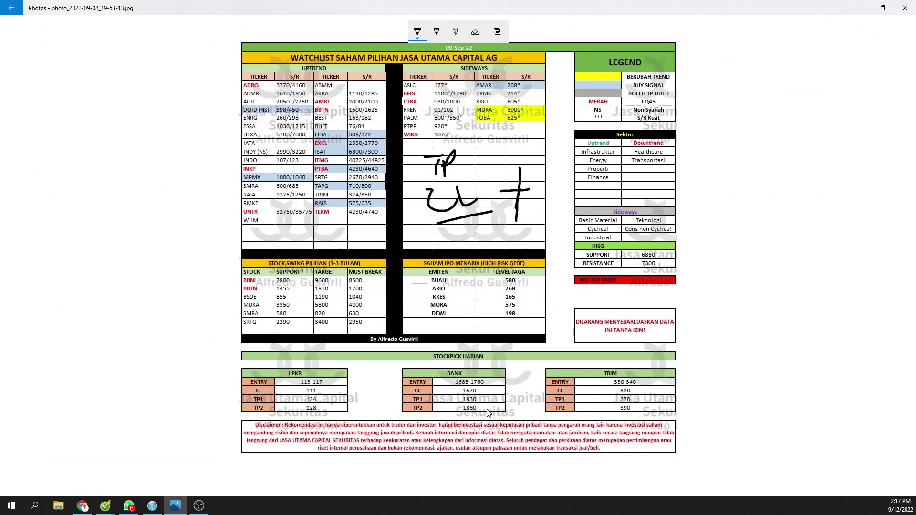
click(861, 8)
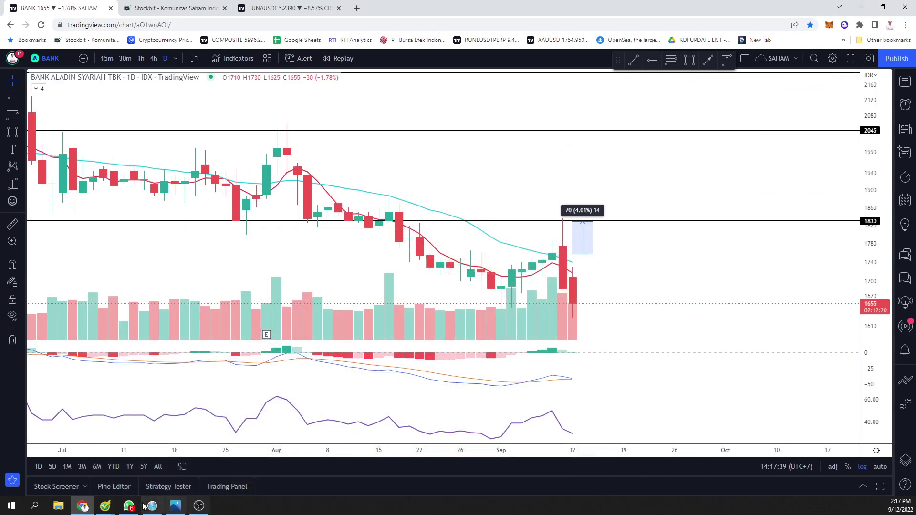
click(177, 506)
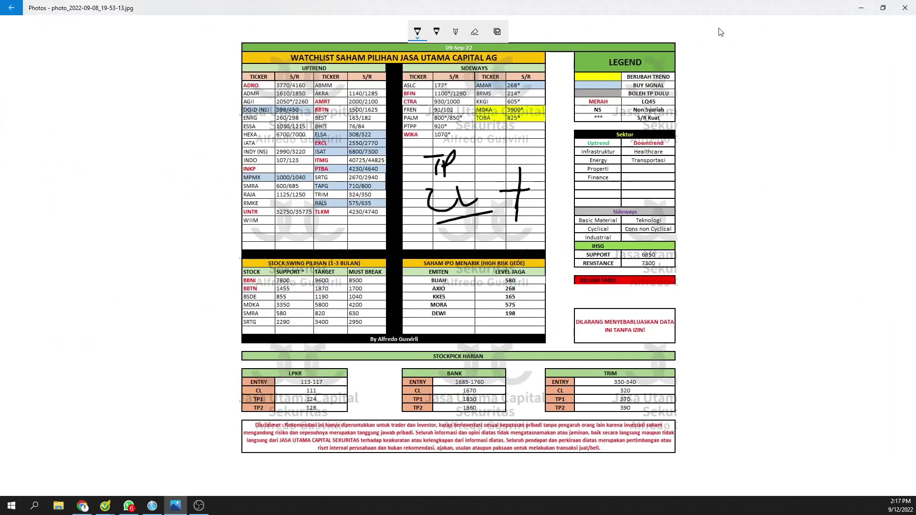
click(861, 8)
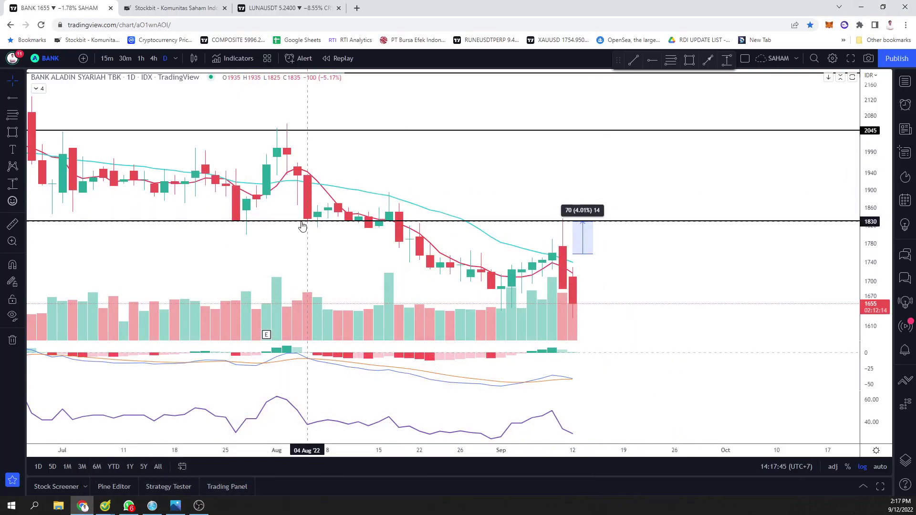
- Delete the old price range measurement from the BANK chart and show the 9 September candles on the 15-minute timeframe
click(584, 237)
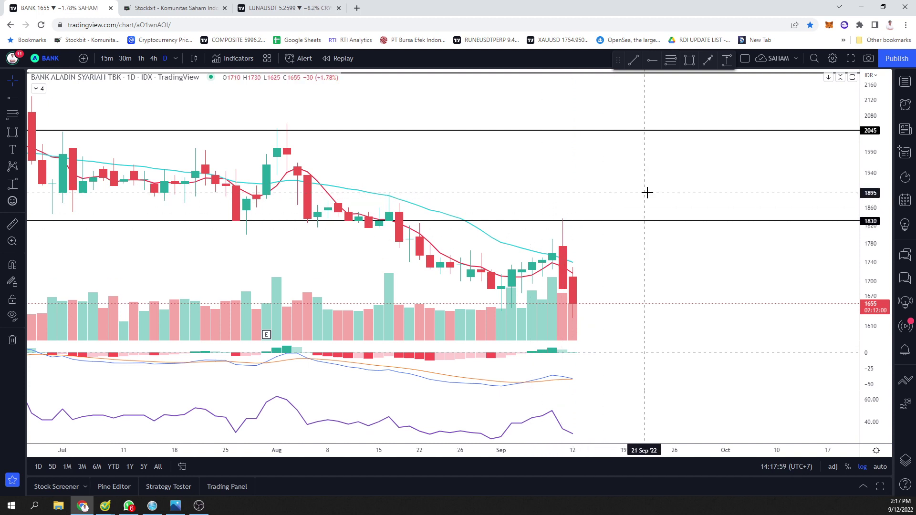
click(107, 58)
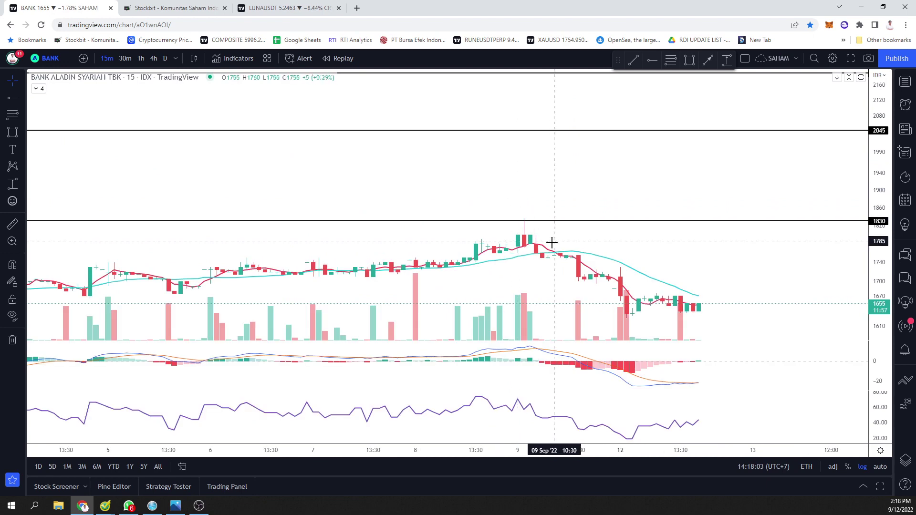
scroll(519, 244, left, 5)
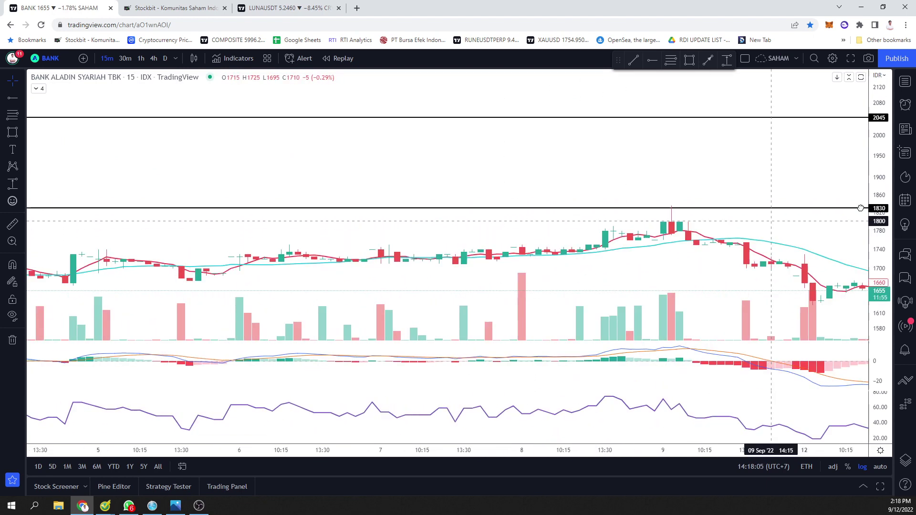
scroll(809, 213, right, 10)
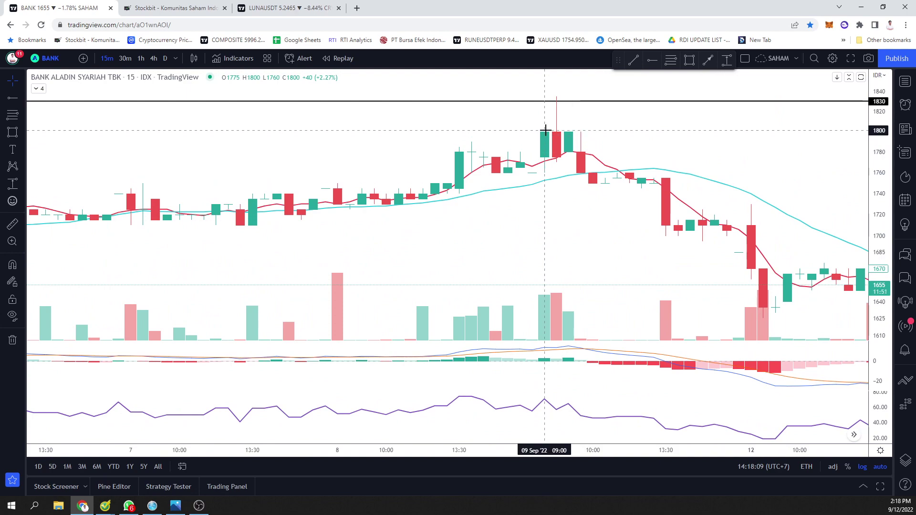
- Check the BANK pick in the watchlist image, measure the chart's price range from 1760 to 1830 and delete the measurement
click(175, 505)
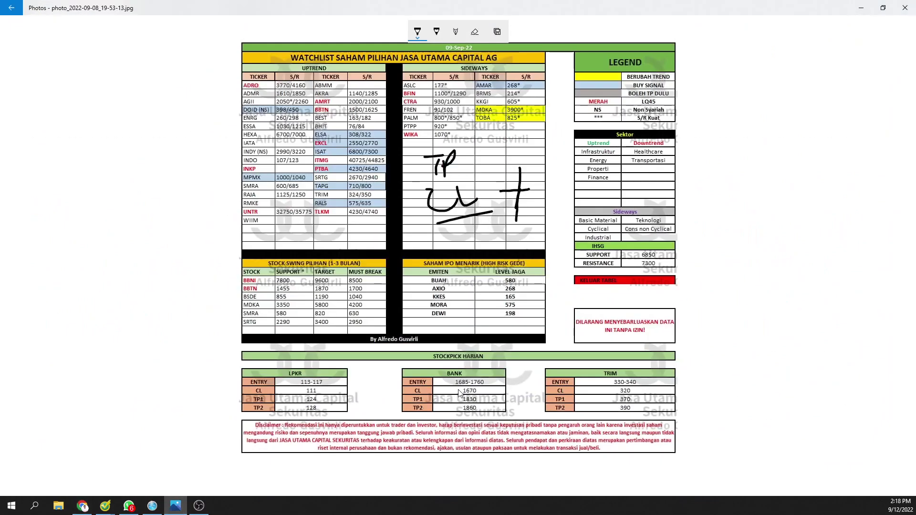
click(861, 8)
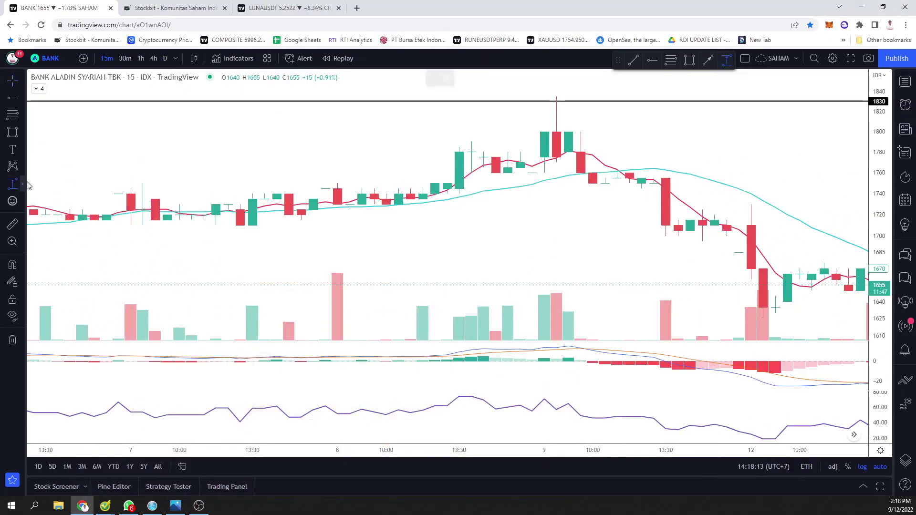
click(542, 172)
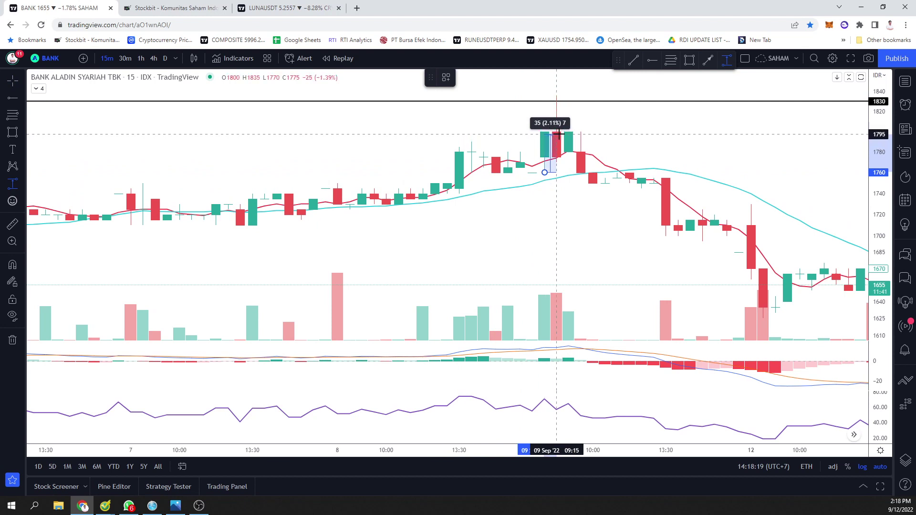
click(618, 100)
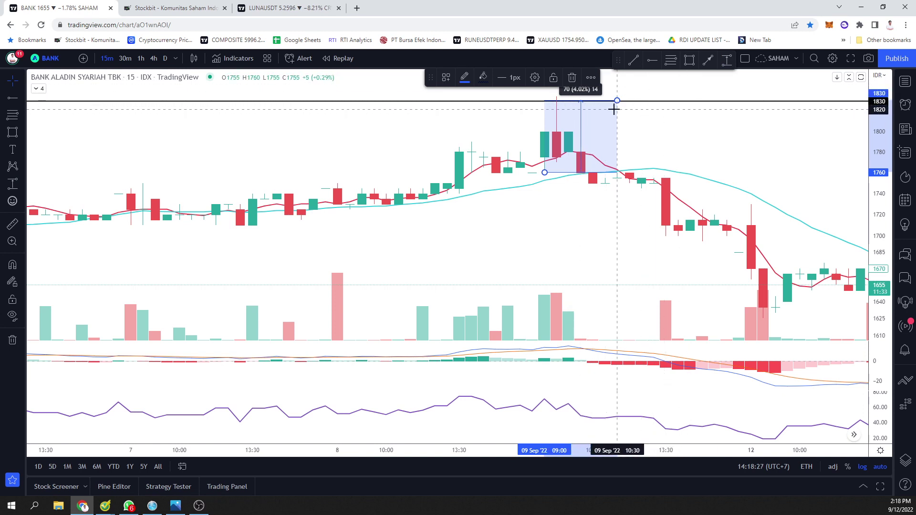
key(Delete)
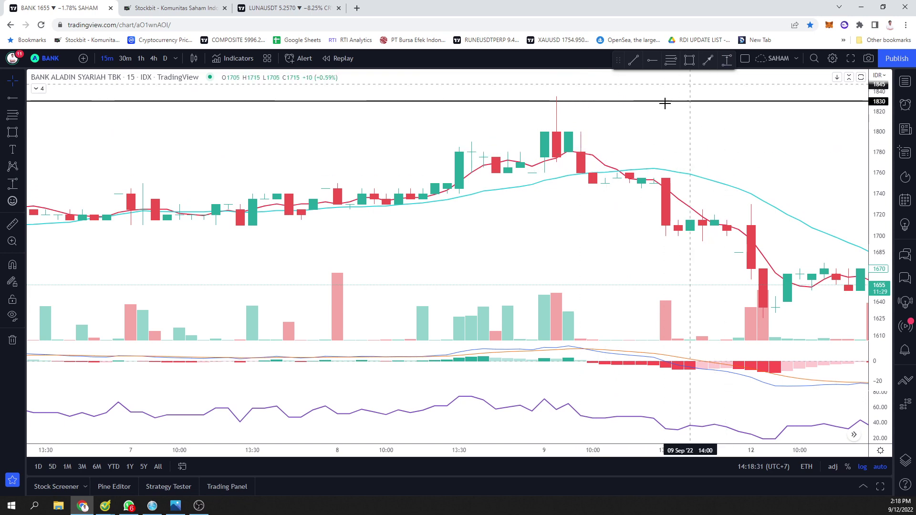
scroll(540, 155, down, 3)
scroll(540, 155, up, 3)
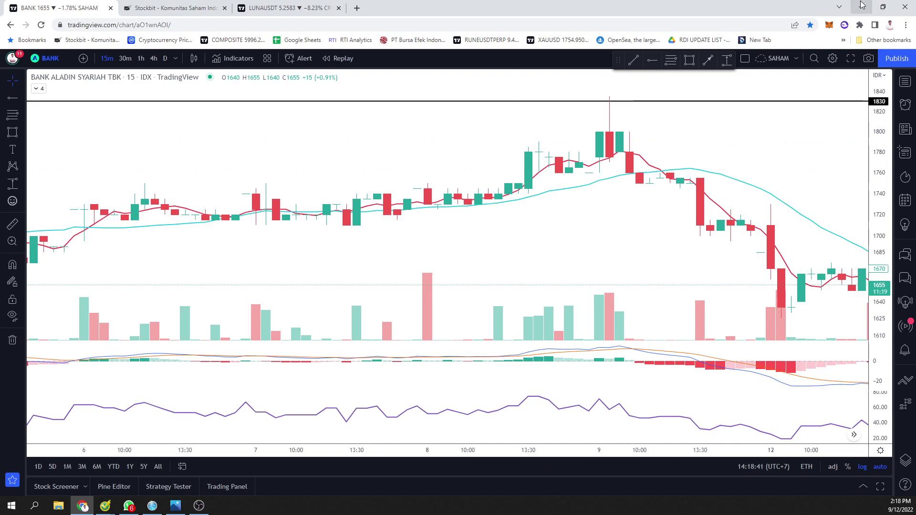
- Return to the watchlist image and erase the handwritten "TP", the underlined "CL" and the plus sign
click(859, 5)
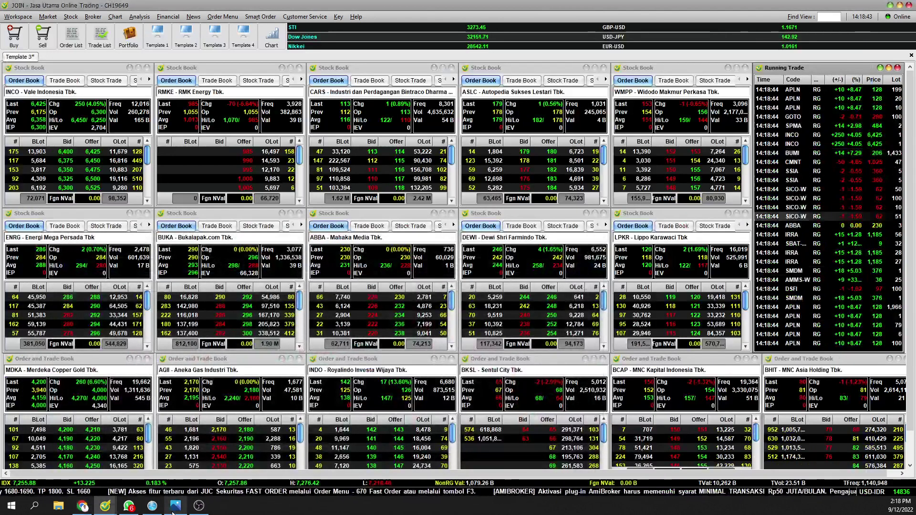
key(alt+Tab)
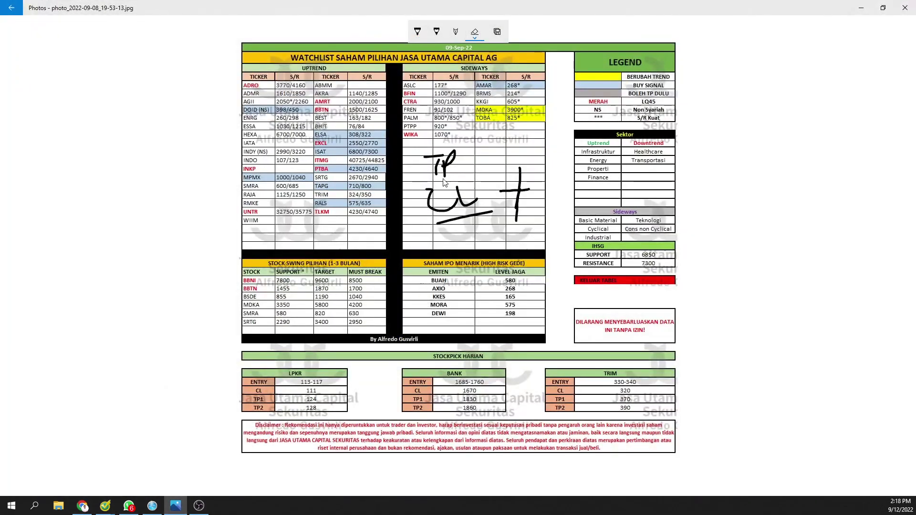
drag(443, 182, 450, 157)
drag(439, 221, 538, 168)
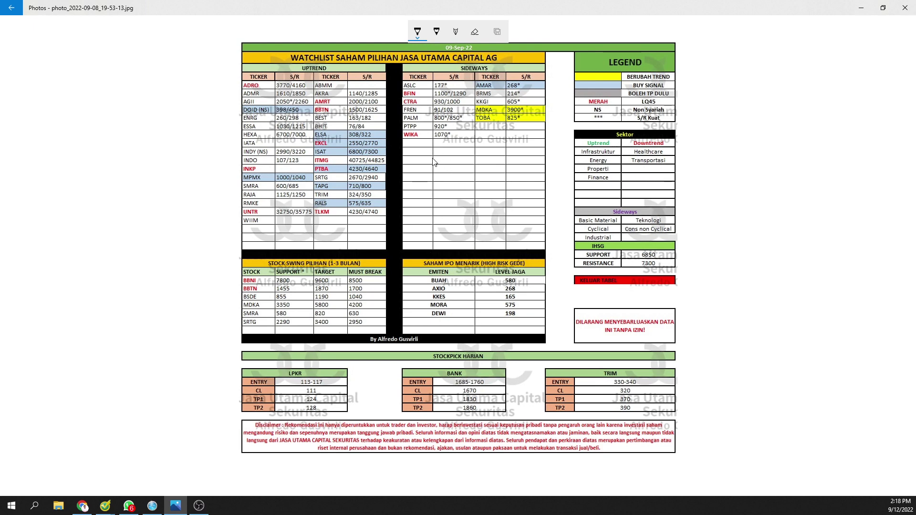
- Handwrite "TP 1/2" with "Jual" beneath it in the empty area below the sideways tickers
mouse_move(424, 162)
mouse_down()
mouse_move(452, 158)
mouse_move(439, 172)
mouse_up()
drag(489, 155, 482, 168)
drag(502, 153, 487, 192)
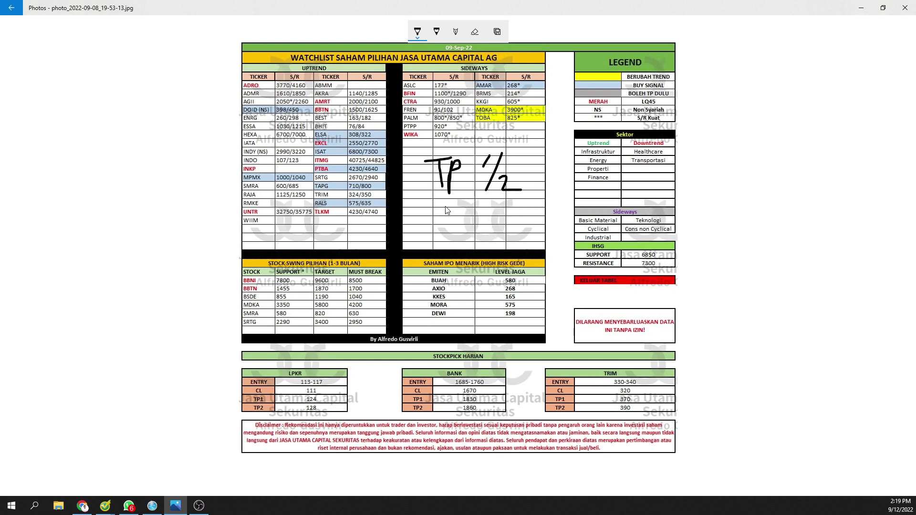
mouse_move(432, 211)
mouse_down()
mouse_move(462, 211)
mouse_move(437, 243)
mouse_up()
mouse_move(454, 225)
mouse_down()
mouse_move(457, 240)
mouse_move(466, 239)
mouse_up()
drag(468, 239, 477, 228)
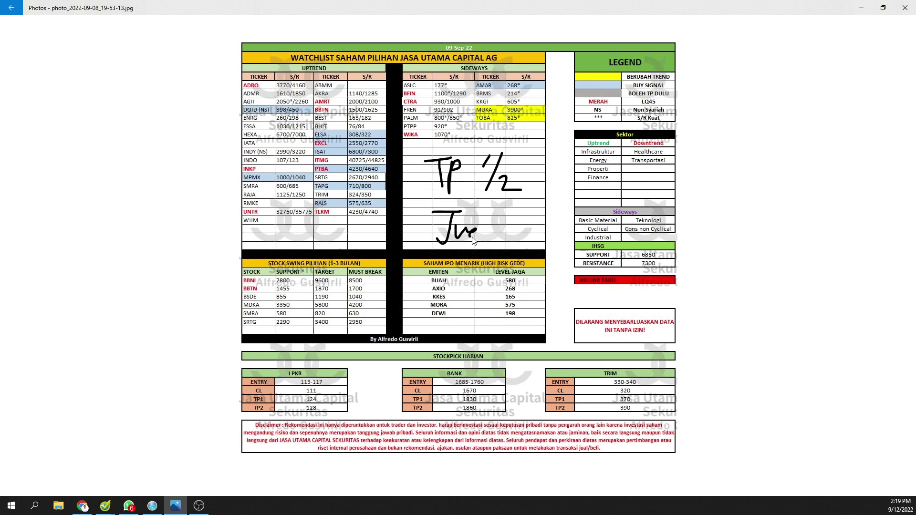
click(525, 167)
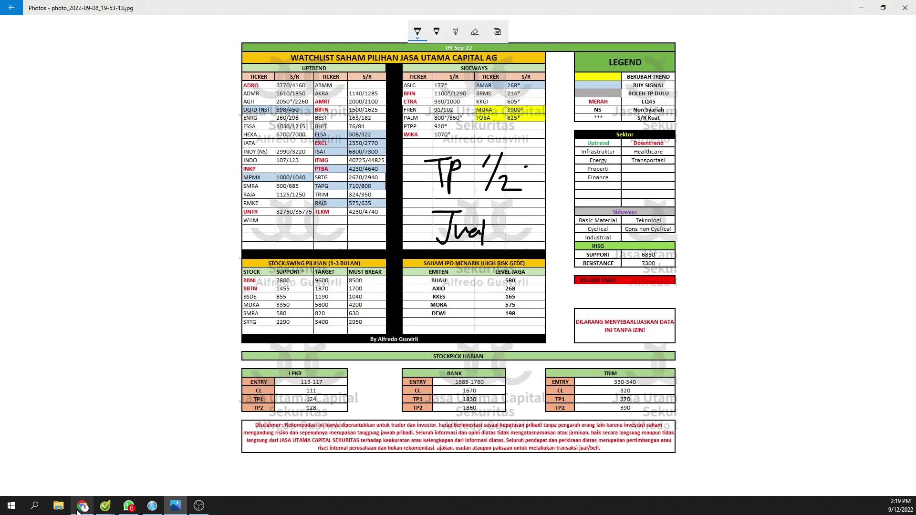
- Open the TRIM chart (Trimegah Sekuritas Indonesia, IDX) and check its daily pick levels in the watchlist image
click(82, 460)
text(IDX:TRIM)
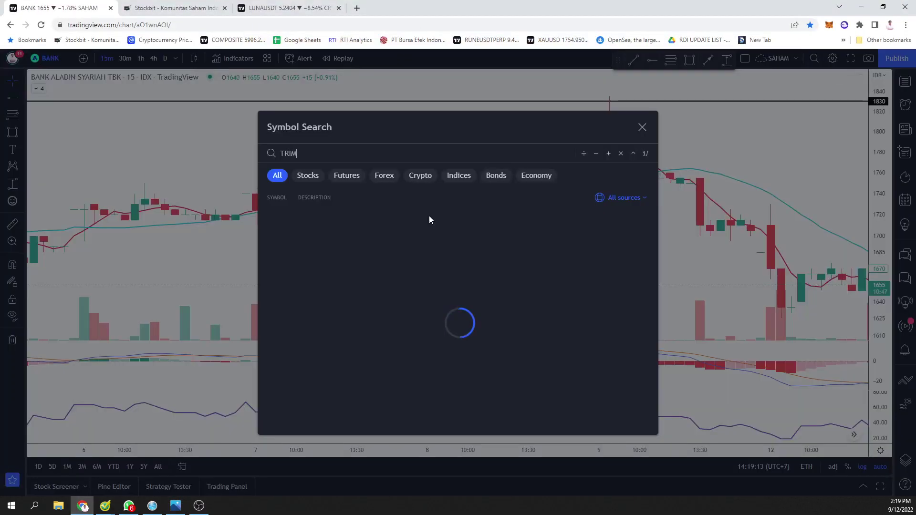
key(Return)
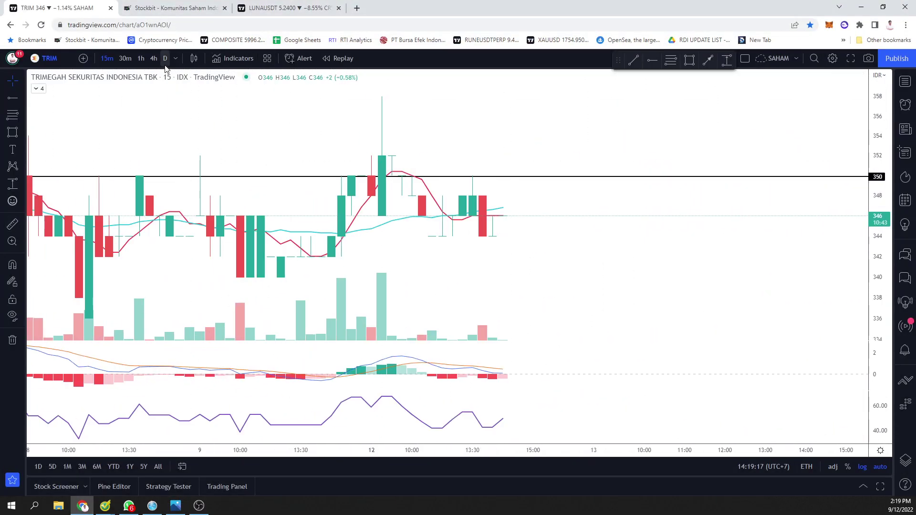
click(193, 474)
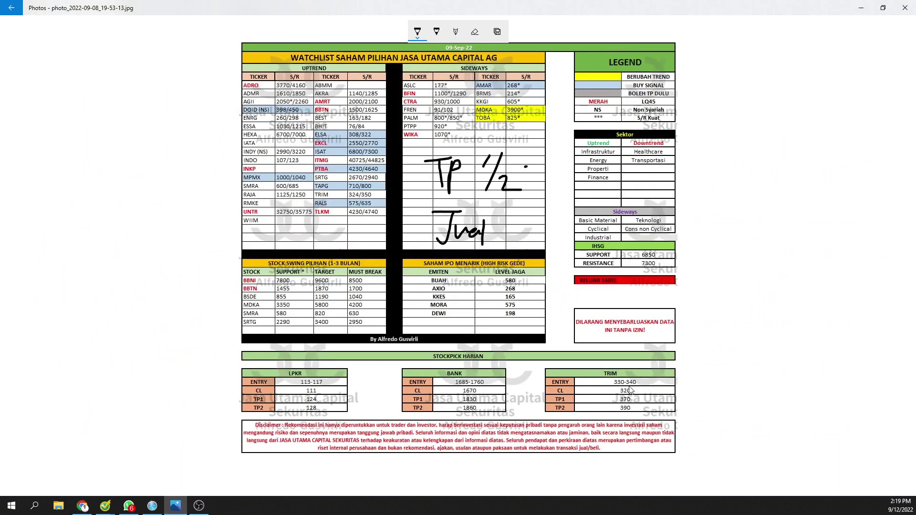
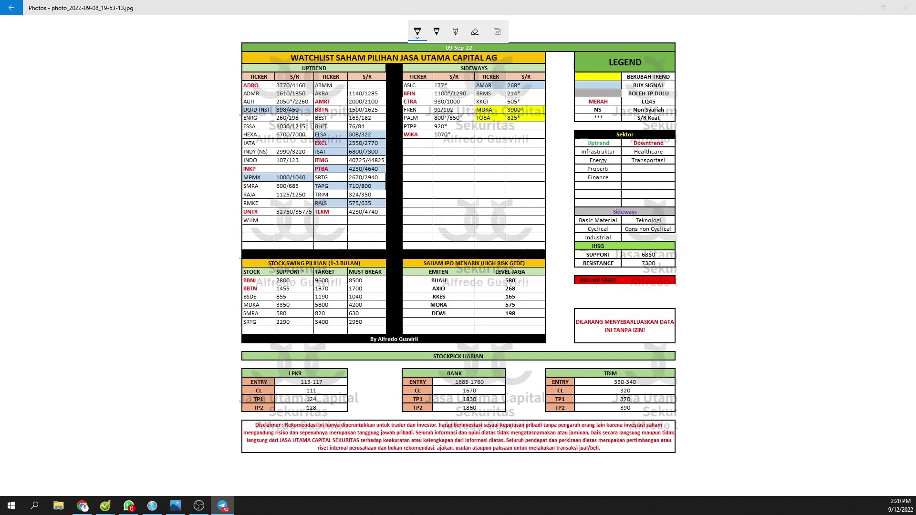
- Switch to the JUC AG - TRADING CHANNEL window in Telegram, move it aside and compare its OKAS buy message with the daily chart
key(alt+Tab)
drag(811, 88, 138, 38)
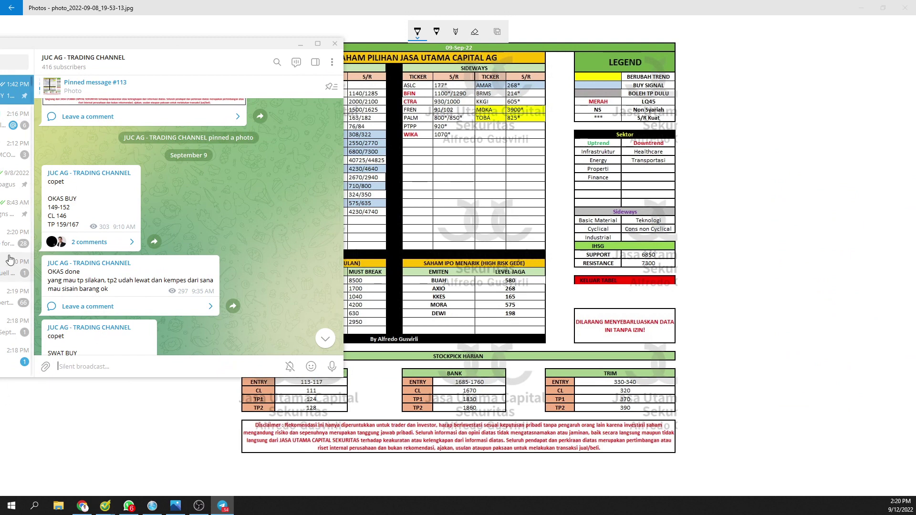
drag(148, 46, 124, 44)
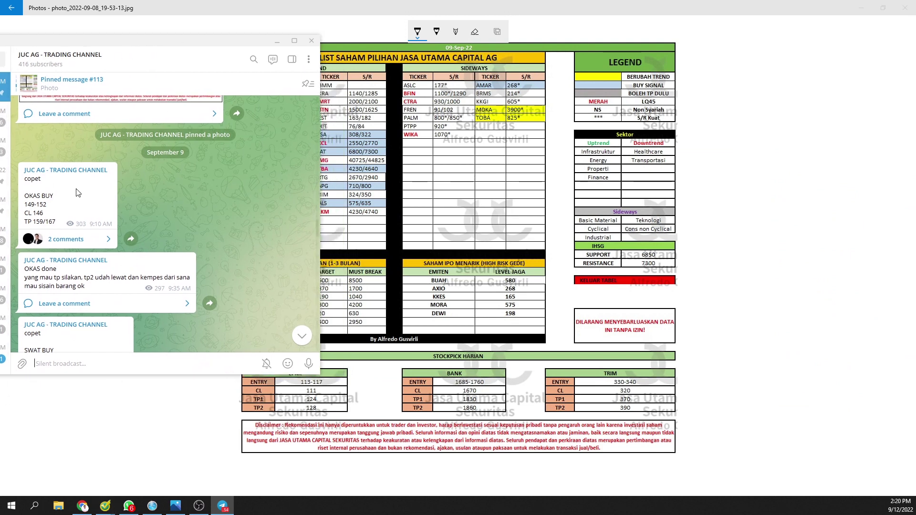
click(90, 510)
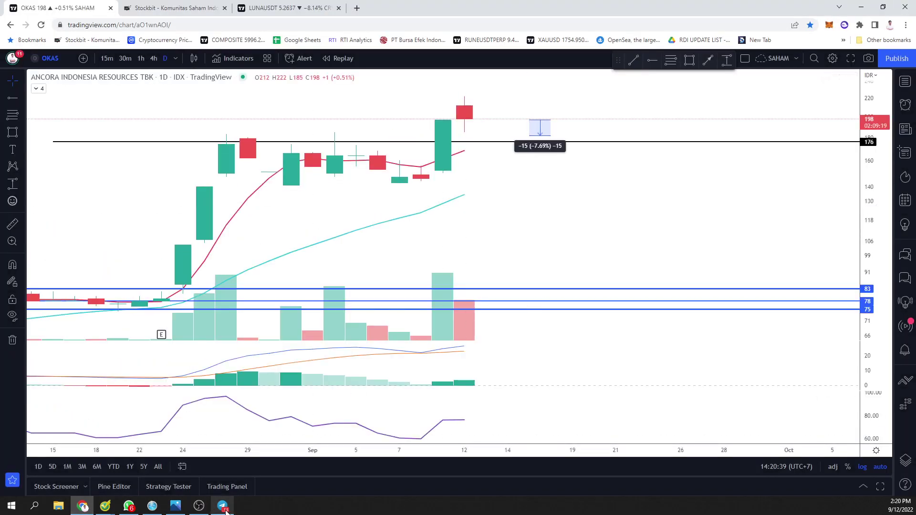
click(223, 508)
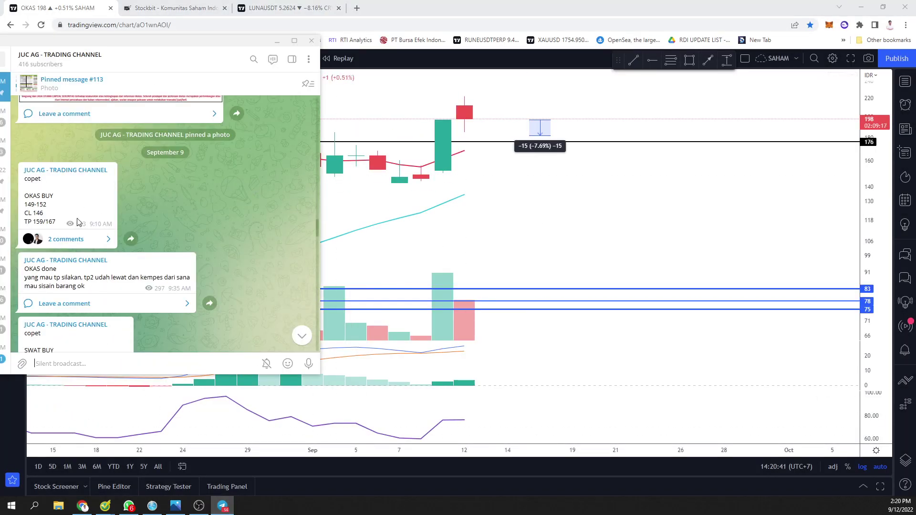
- Switch the OKAS chart to the 15-minute timeframe and examine the 9 September candles against the Telegram buy message
click(452, 204)
click(107, 58)
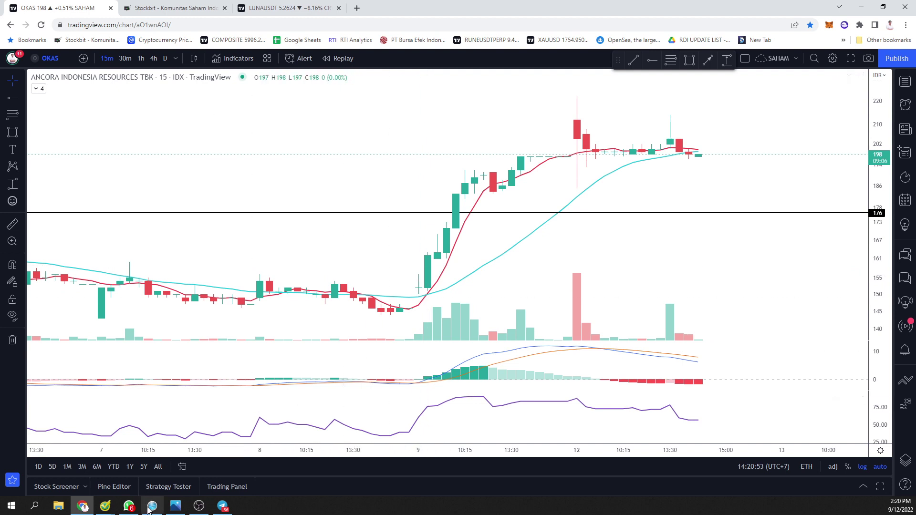
click(222, 507)
click(521, 221)
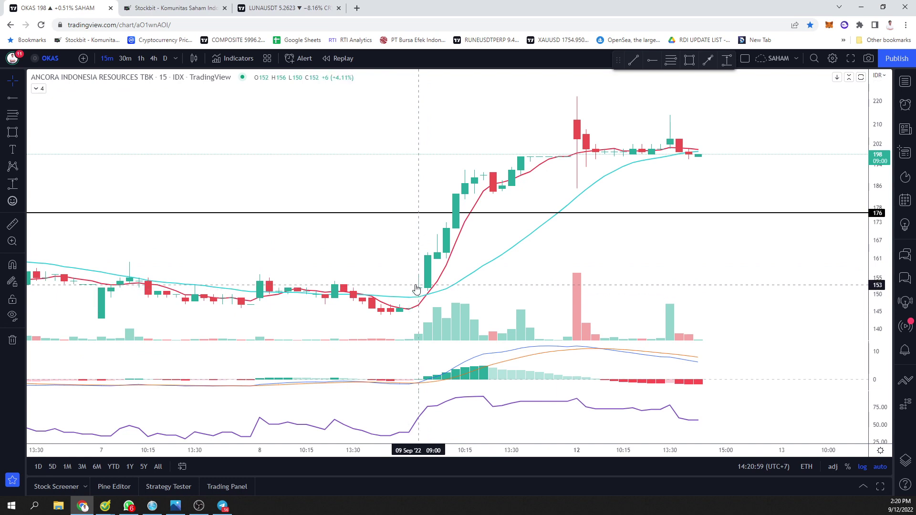
drag(415, 295, 461, 306)
- Check the OKAS buy message in Telegram again and place a horizontal ray at 159 starting near the 9 September opening candles
click(222, 506)
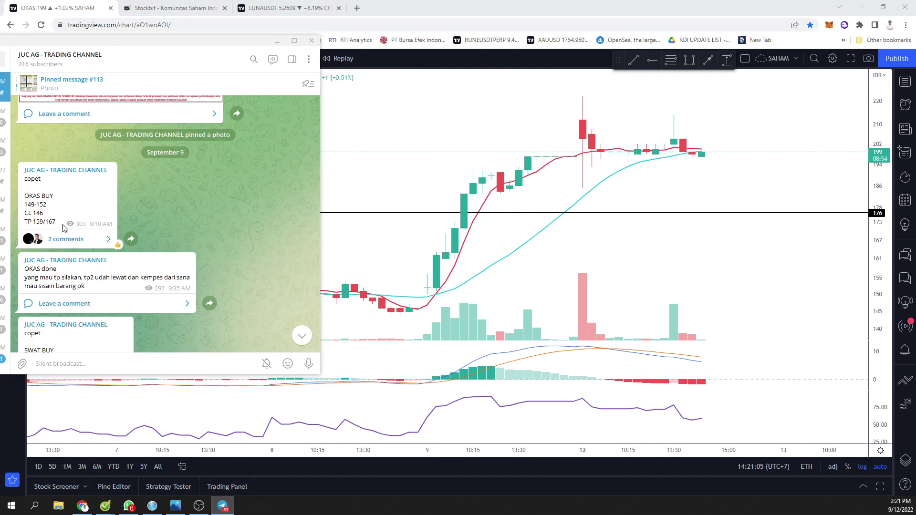
click(450, 213)
click(12, 98)
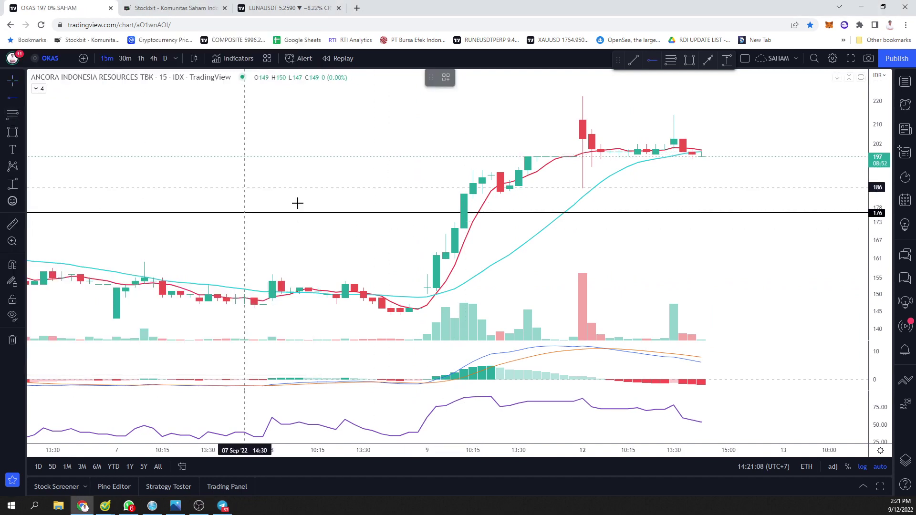
click(413, 266)
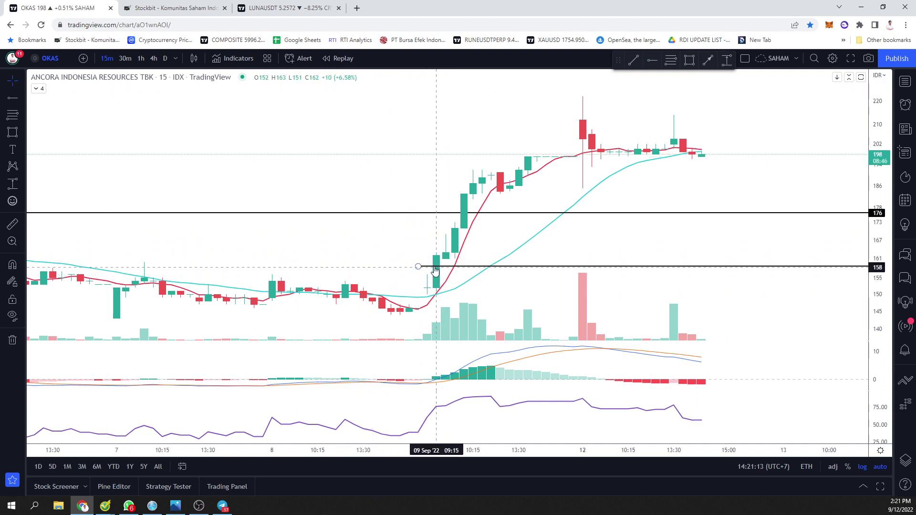
scroll(415, 258, down, 3)
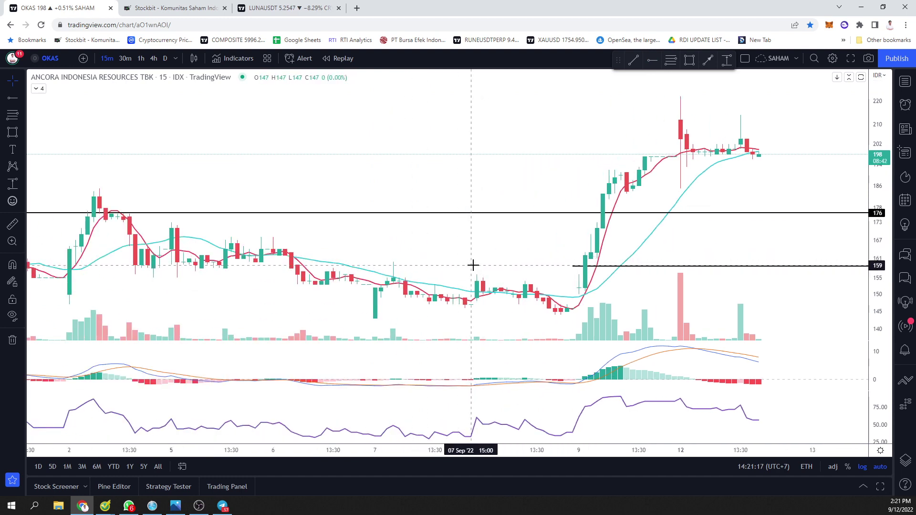
scroll(593, 262, up, 3)
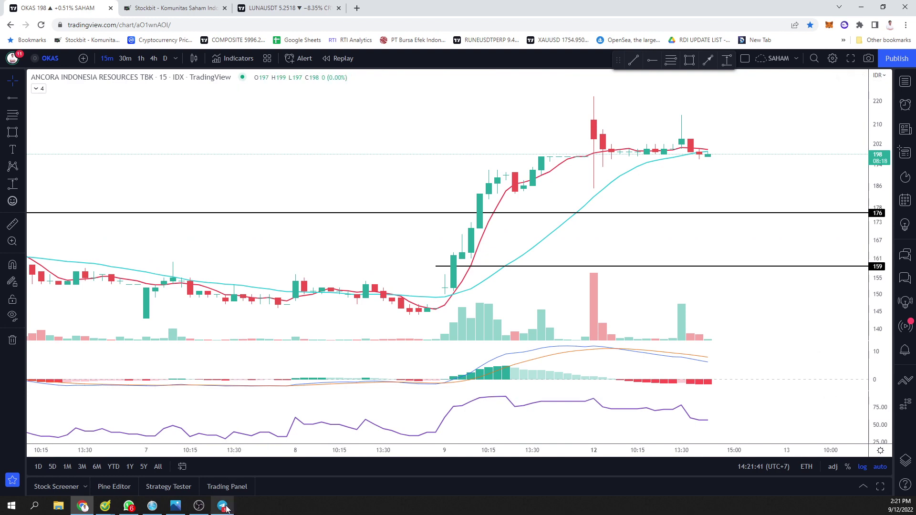
- Find the SWAT buy message in the Telegram channel and open the SWAT chart in TradingView
key(alt+Tab)
scroll(193, 333, down, 3)
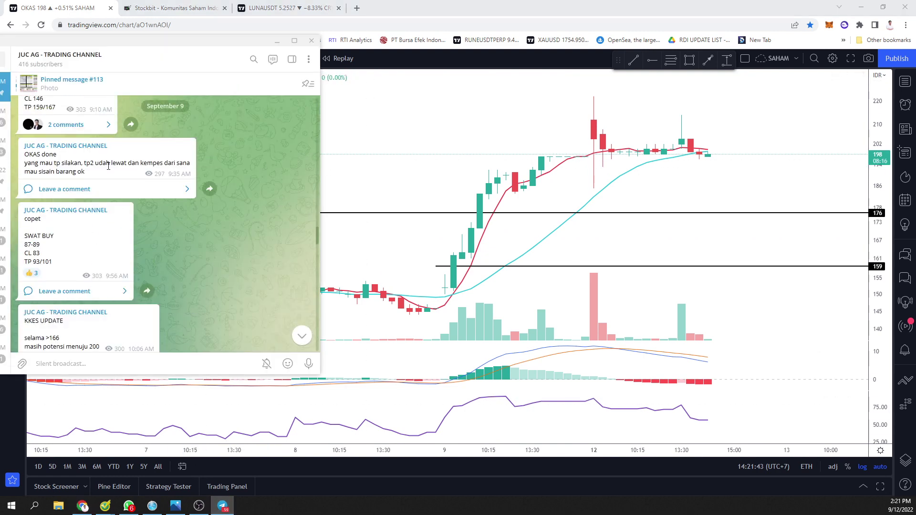
scroll(51, 186, down, 2)
key(alt+Tab)
text(SW)
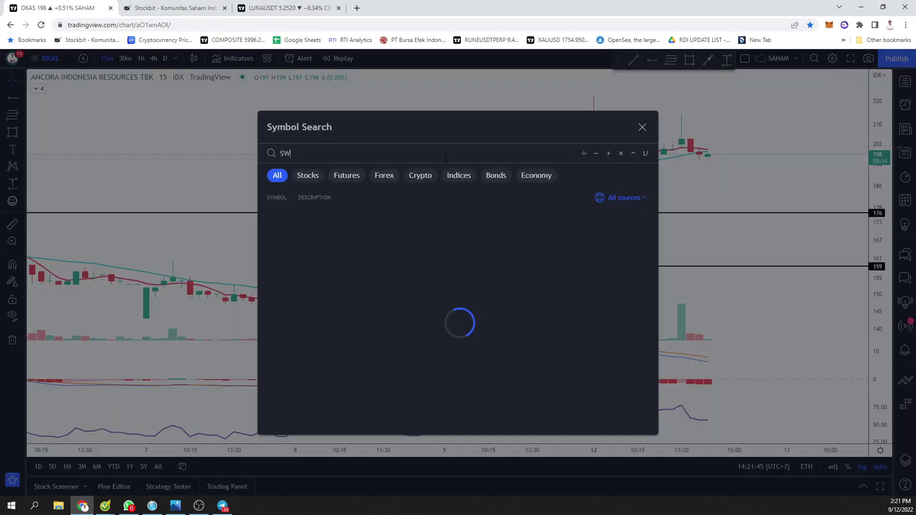
key(Return)
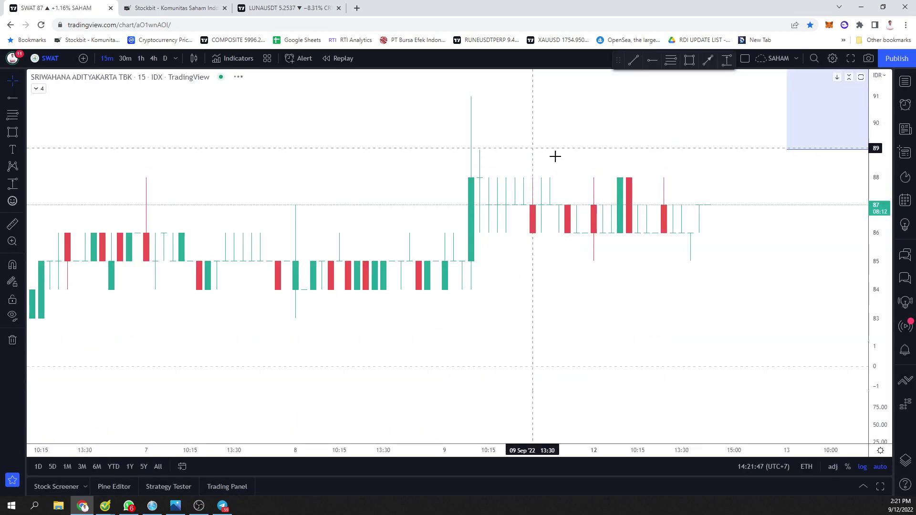
- Switch the SWAT chart to the daily timeframe and delete the old price range drawing beside the latest candles
click(167, 58)
scroll(614, 172, up, 6)
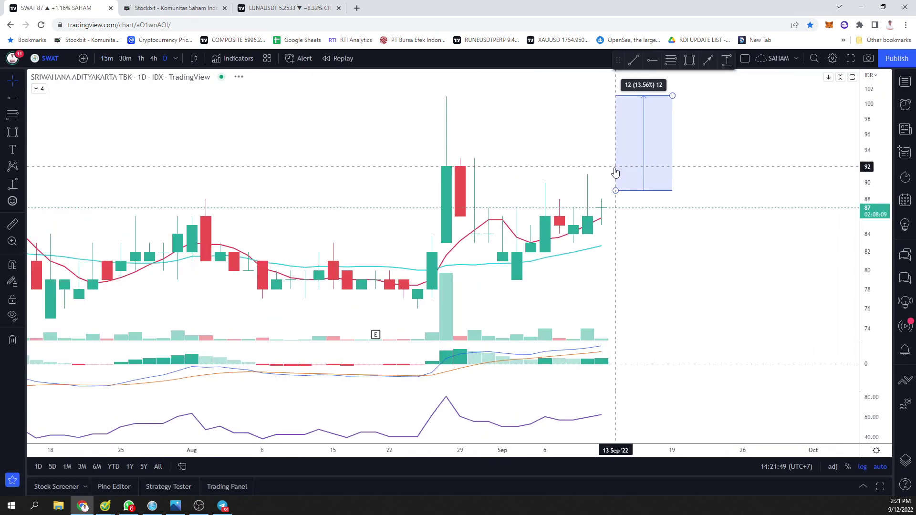
click(538, 191)
key(Delete)
- Compare the SWAT call in Telegram with the chart and draw a horizontal ray from 30 August at 84
click(905, 462)
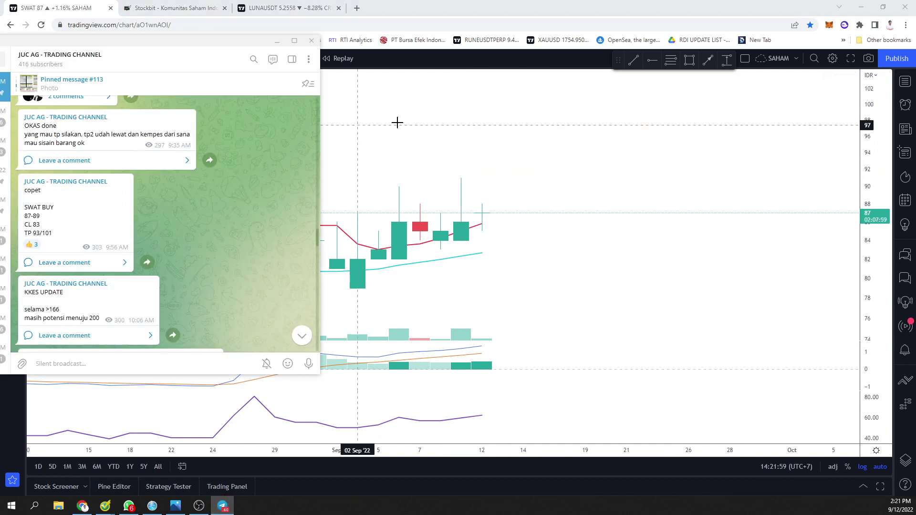
click(12, 97)
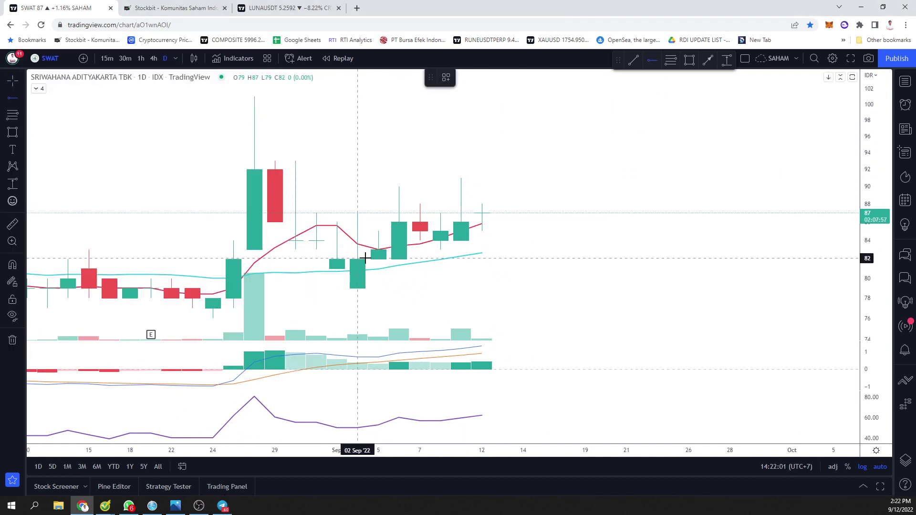
click(320, 257)
drag(317, 257, 296, 261)
key(alt+Tab)
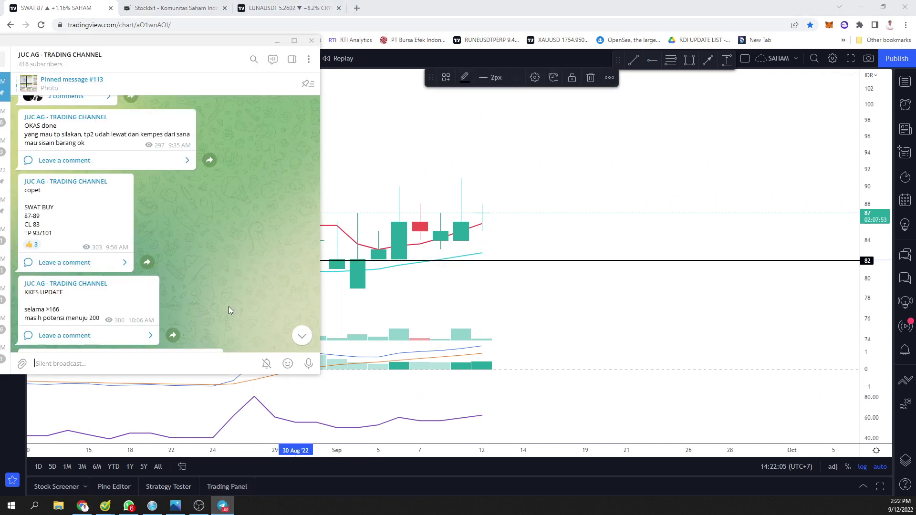
click(496, 214)
drag(460, 260, 469, 242)
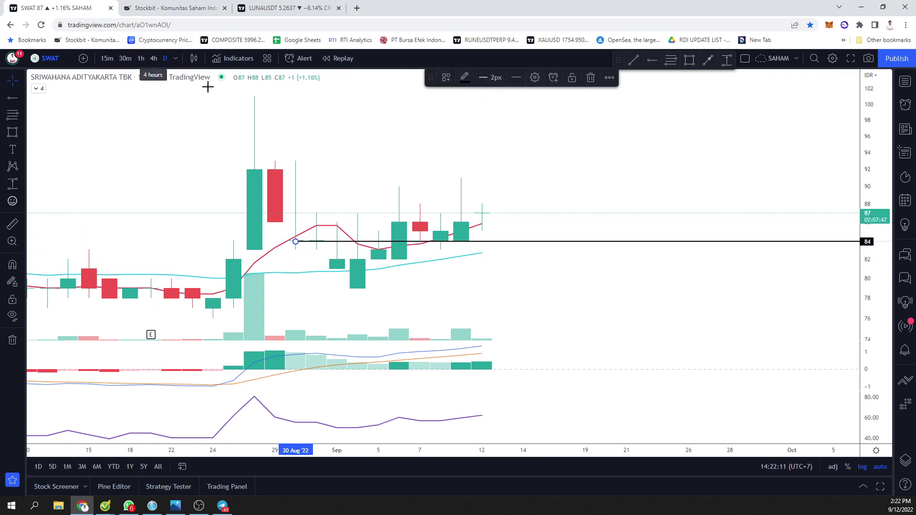
scroll(597, 147, down, 2)
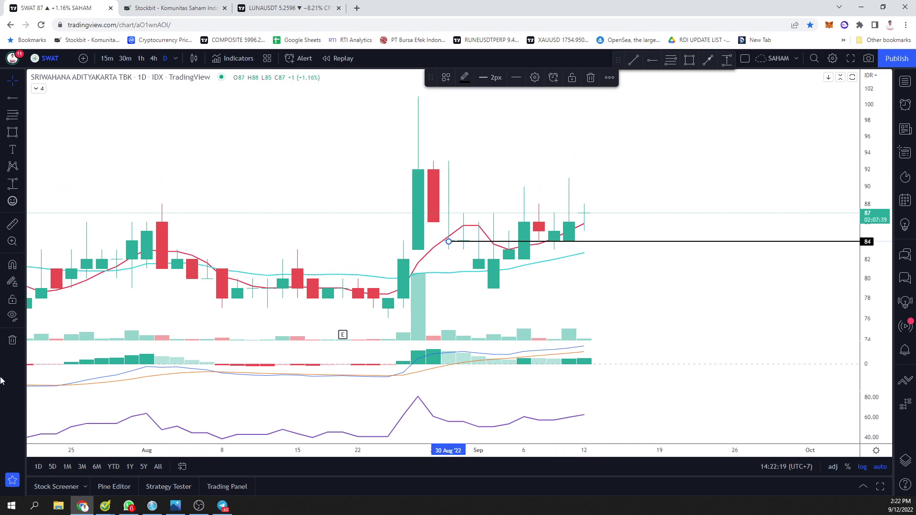
- Look up the JKON break 160 call in Telegram, then open the JKON chart and delete its horizontal ray at 143
click(222, 506)
scroll(112, 204, down, 3)
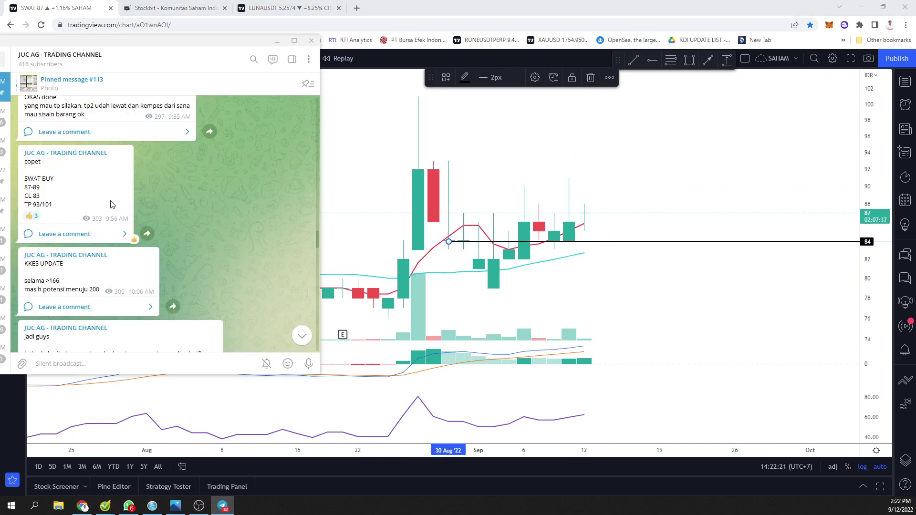
scroll(111, 204, down, 5)
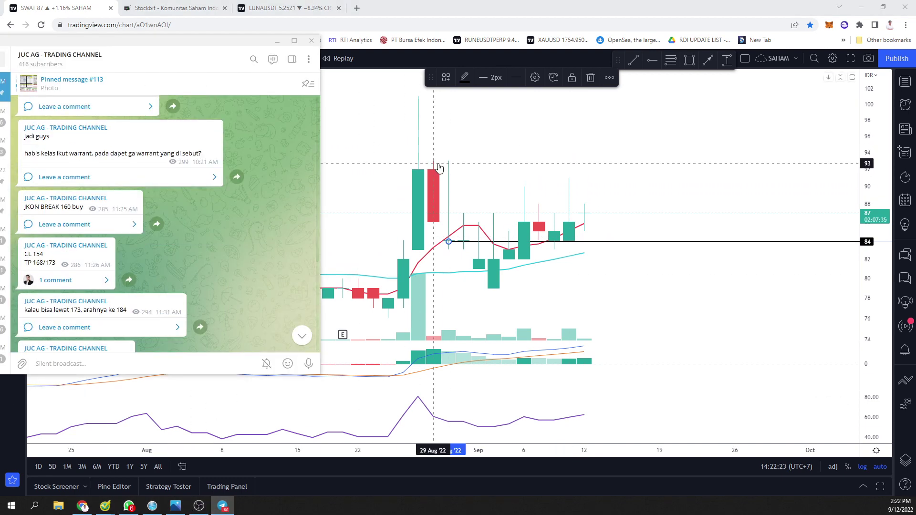
click(439, 167)
text(jkon)
key(Return)
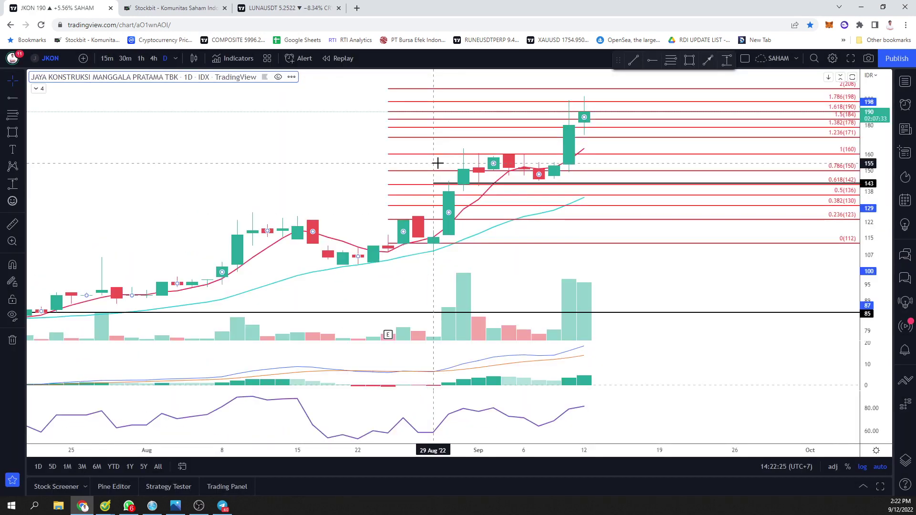
click(608, 182)
key(Delete)
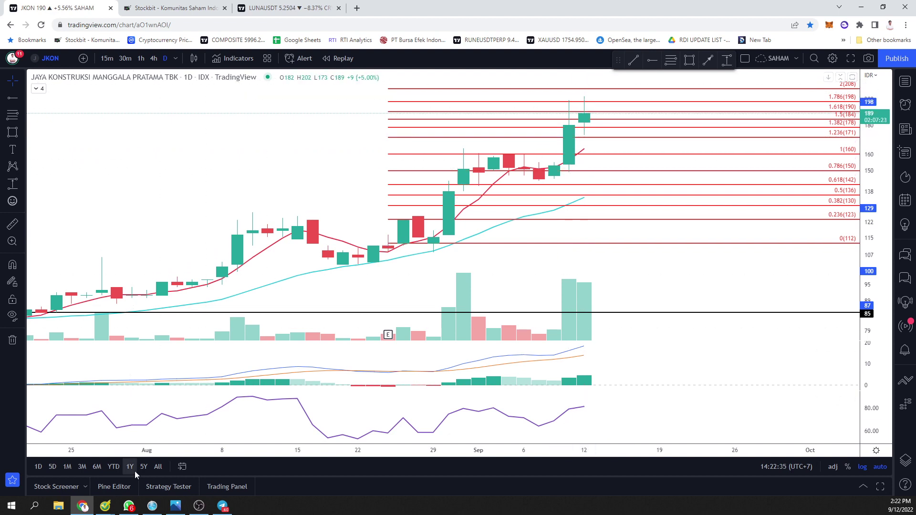
- Read the JKON target messages in Telegram and go back to the 8 September PANR messages
click(222, 507)
scroll(150, 234, down, 5)
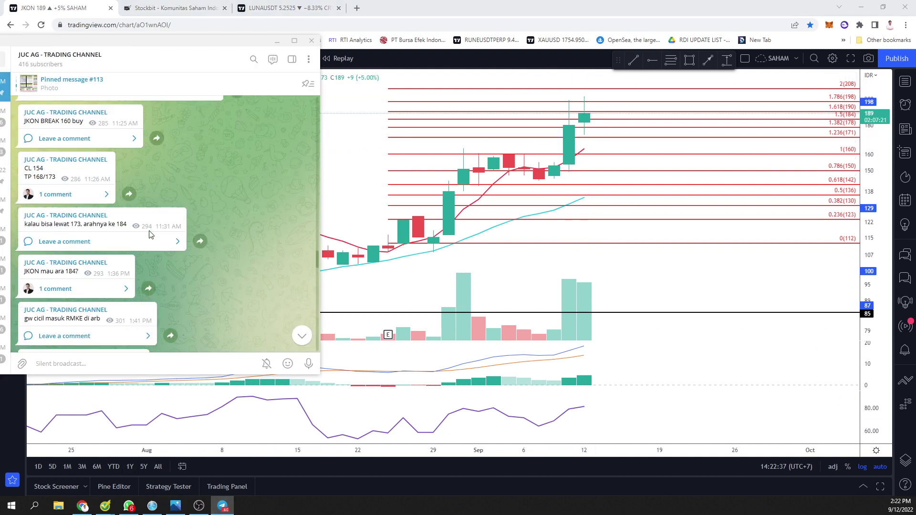
scroll(154, 237, up, 10)
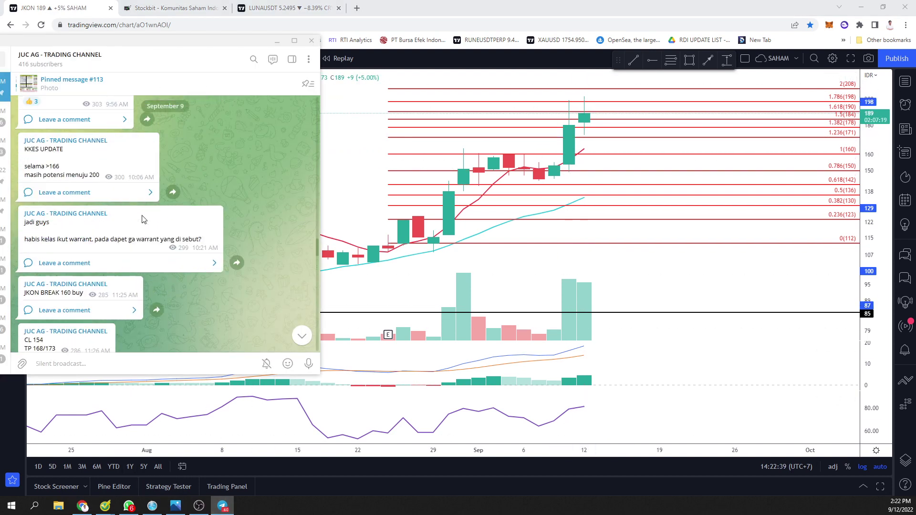
scroll(140, 210, up, 8)
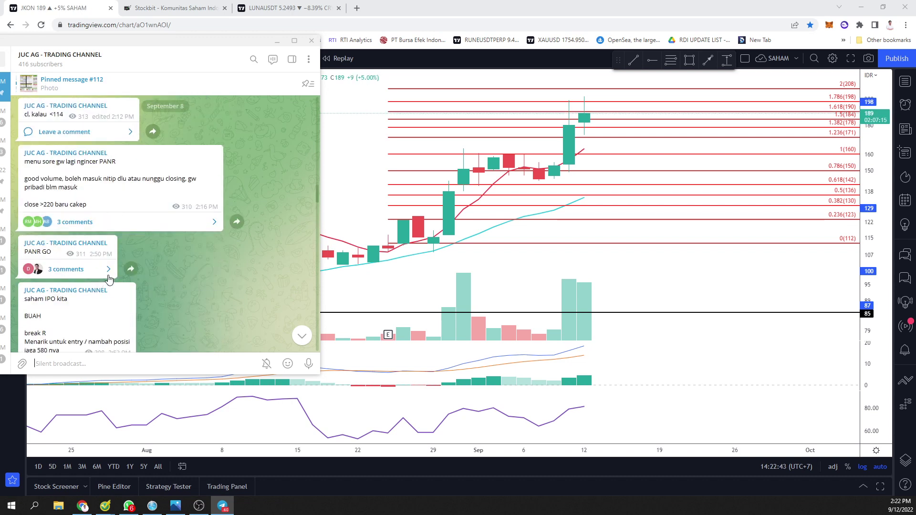
- Open the PANR chart (Panorama Sentrawisata, IDX) and delete the descending trend line
click(393, 173)
text(panr)
key(Down)
key(Return)
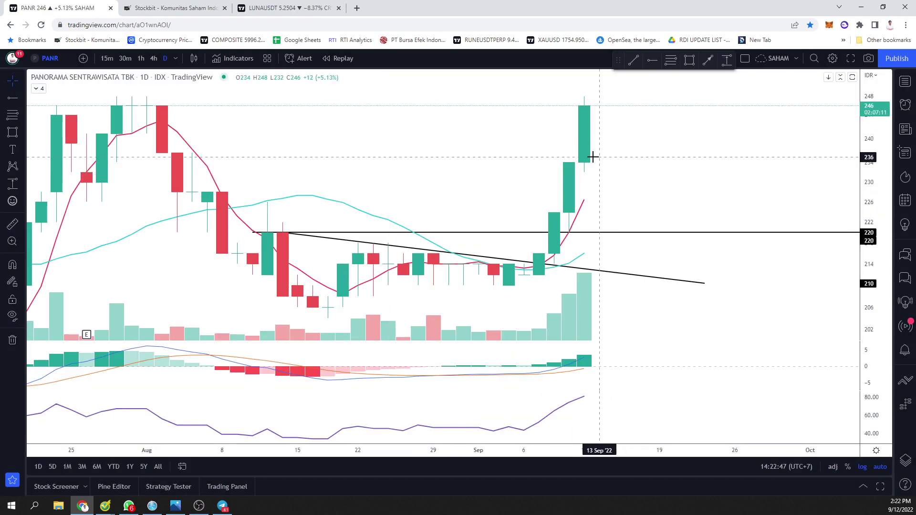
scroll(638, 208, down, 2)
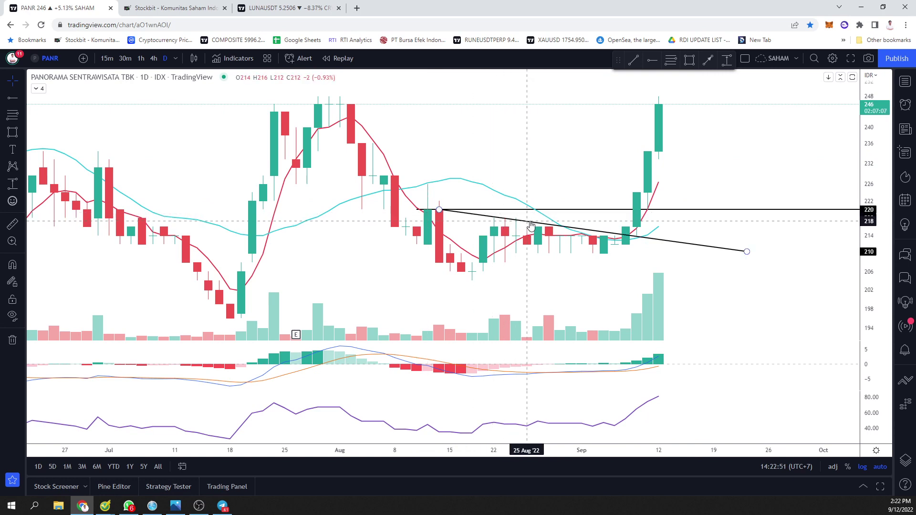
- Compare the 8 September PANR messages in Telegram with the daily candles around the 220 line
click(222, 506)
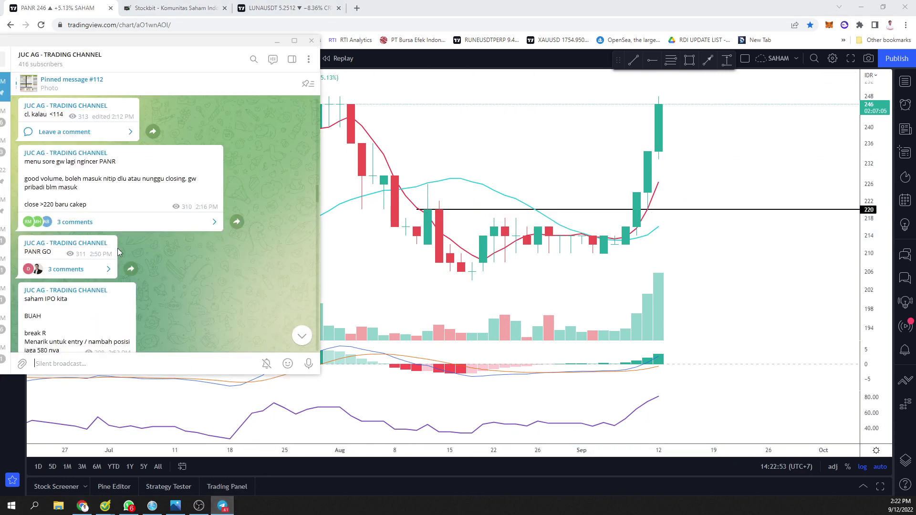
scroll(75, 256, down, 1)
scroll(79, 229, up, 3)
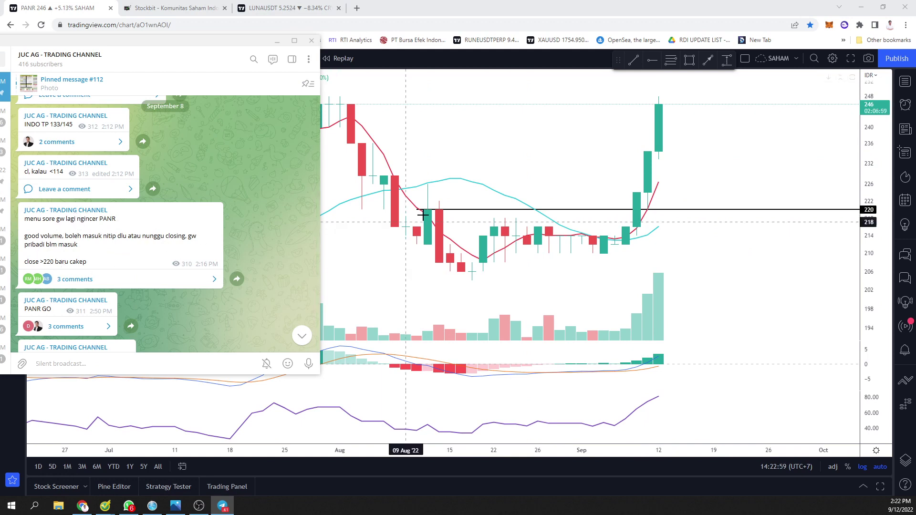
click(387, 224)
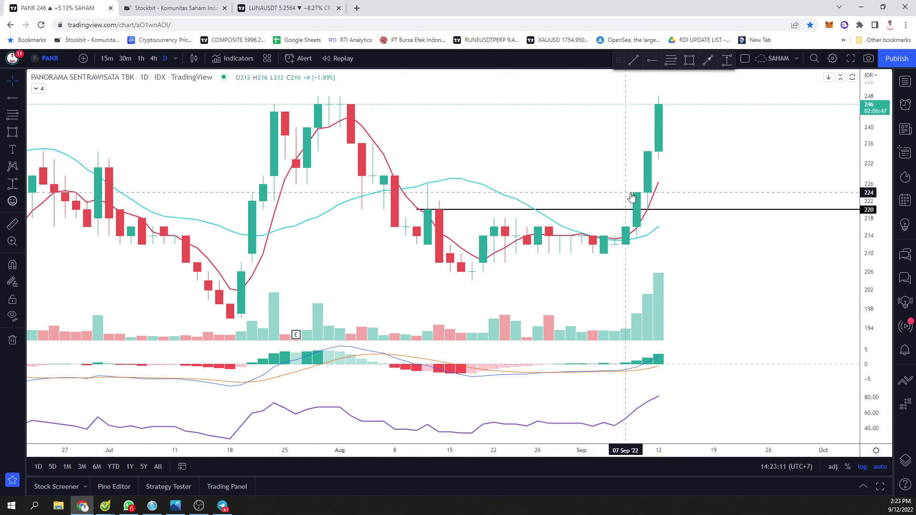
- Read the comments under the PANR message in Telegram and return to the channel
click(12, 183)
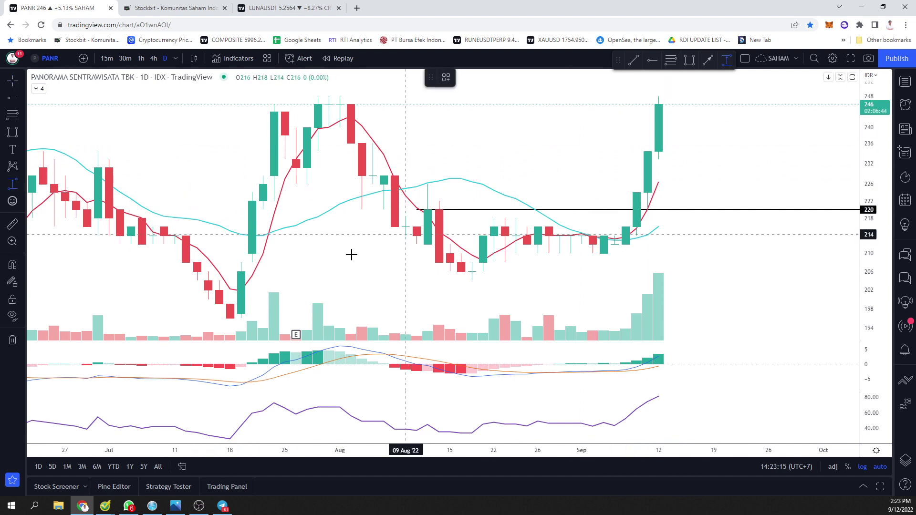
click(222, 506)
scroll(130, 252, down, 5)
scroll(128, 243, up, 2)
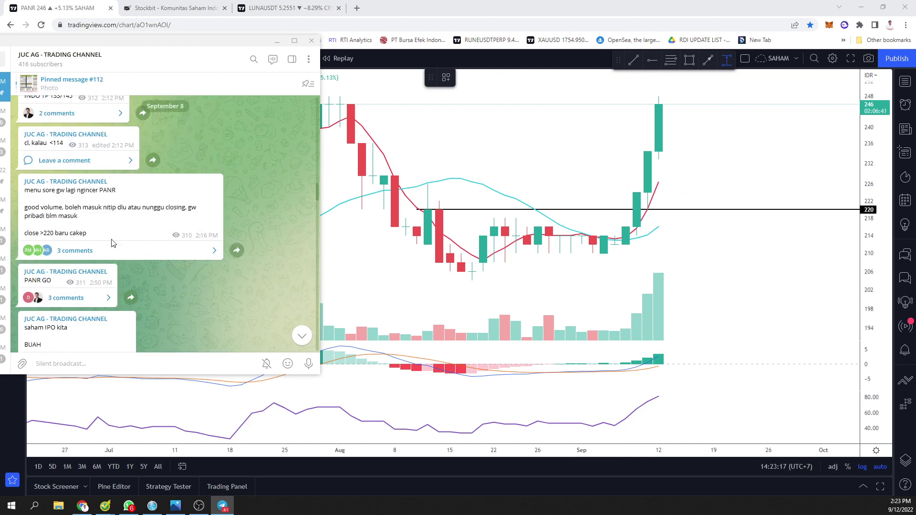
click(99, 246)
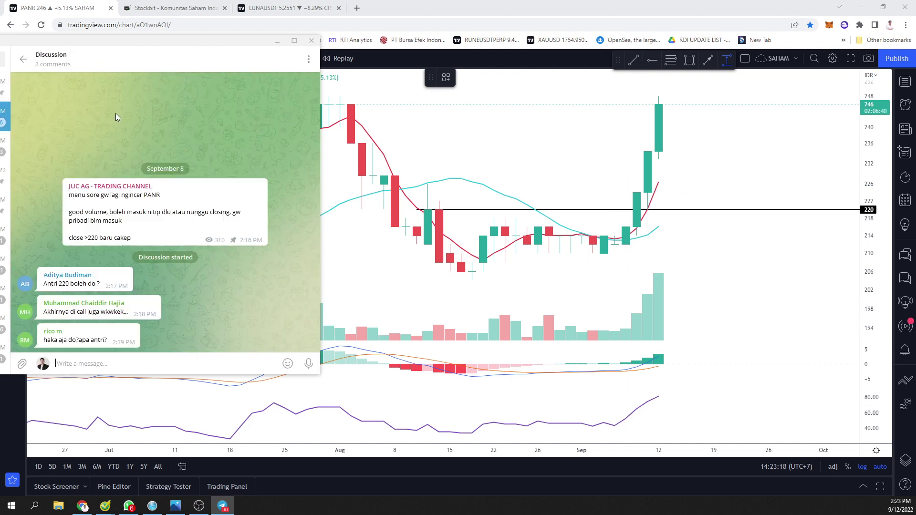
click(24, 62)
- Measure the PANR price rise from 224 up to 246 at the latest candle with a price range
click(570, 154)
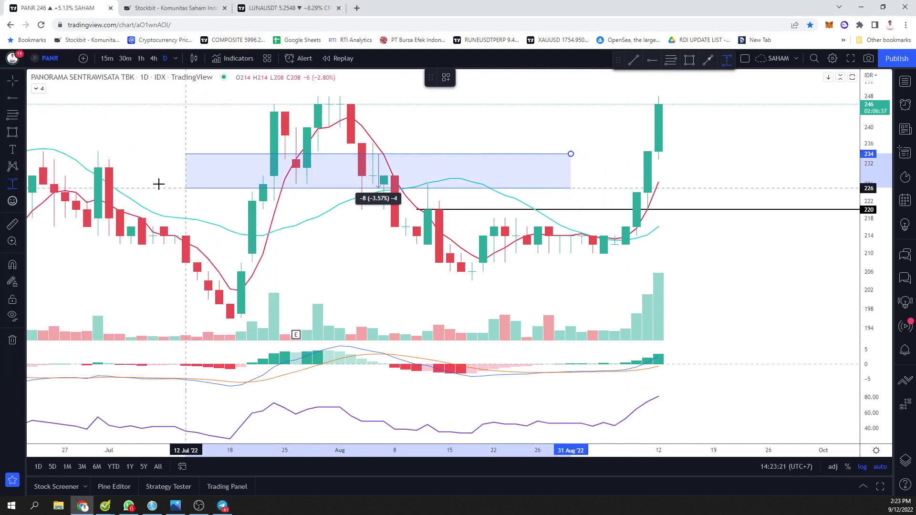
click(191, 187)
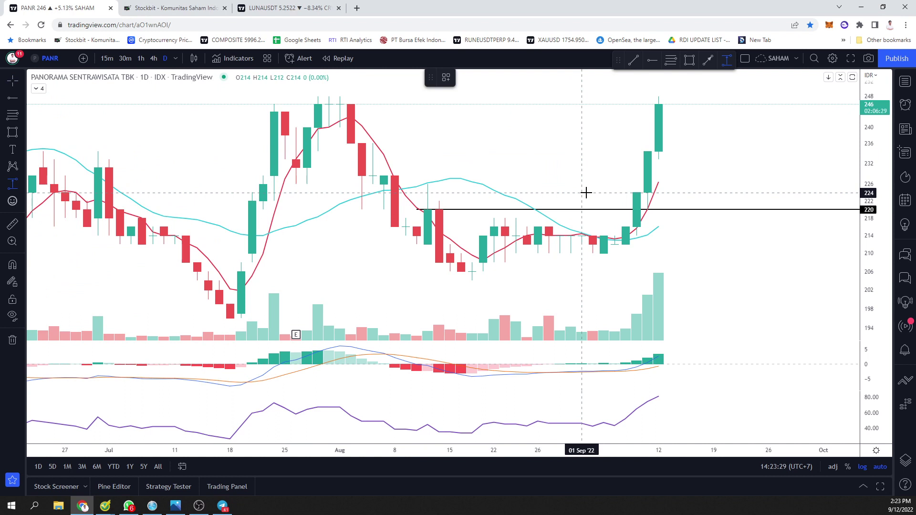
click(586, 192)
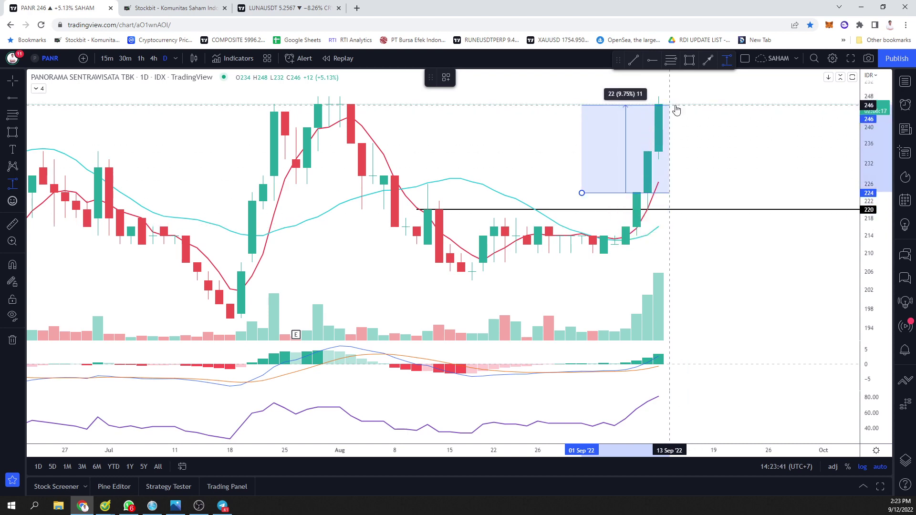
- Check the INDO call in Telegram, then open the INDO chart (Royalindo Investa Wijaya, IDX) and delete the two converging trend lines
click(223, 506)
scroll(193, 216, down, 2)
click(324, 174)
text(OIN)
key(Escape)
text(IDX:INDO)
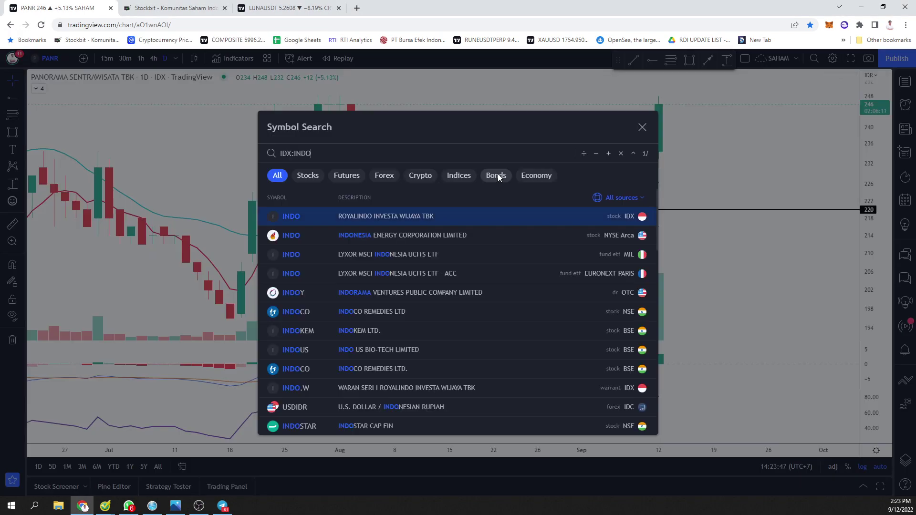
key(Return)
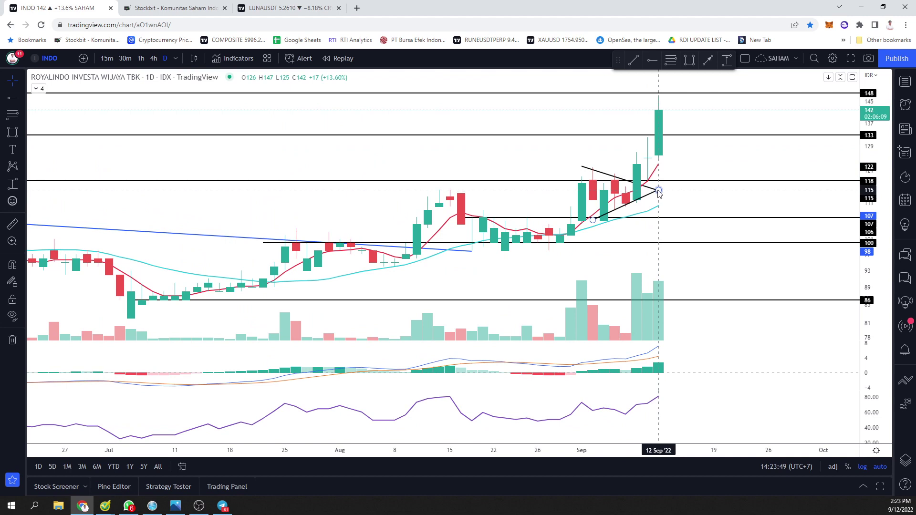
scroll(710, 233, up, 1)
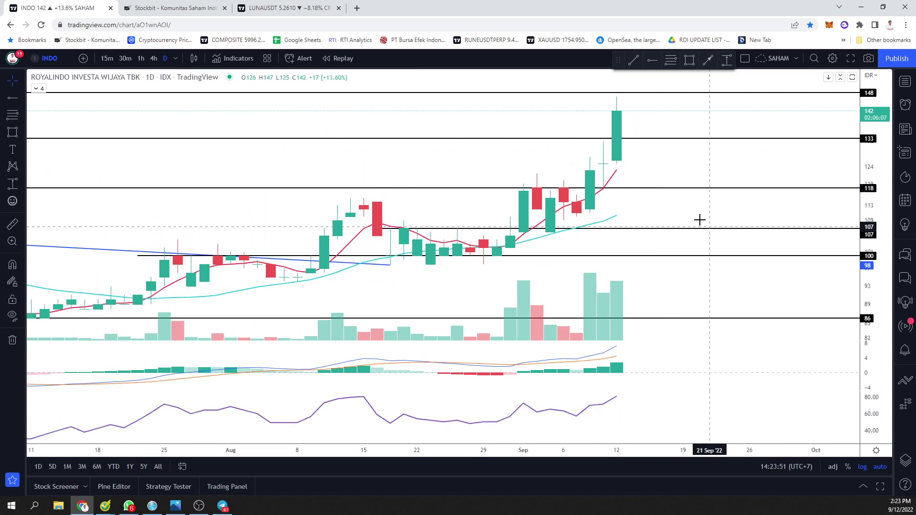
- Examine the INDO daily candles since April against the horizontal levels at 118, 133 and 148
scroll(217, 143, down, 1)
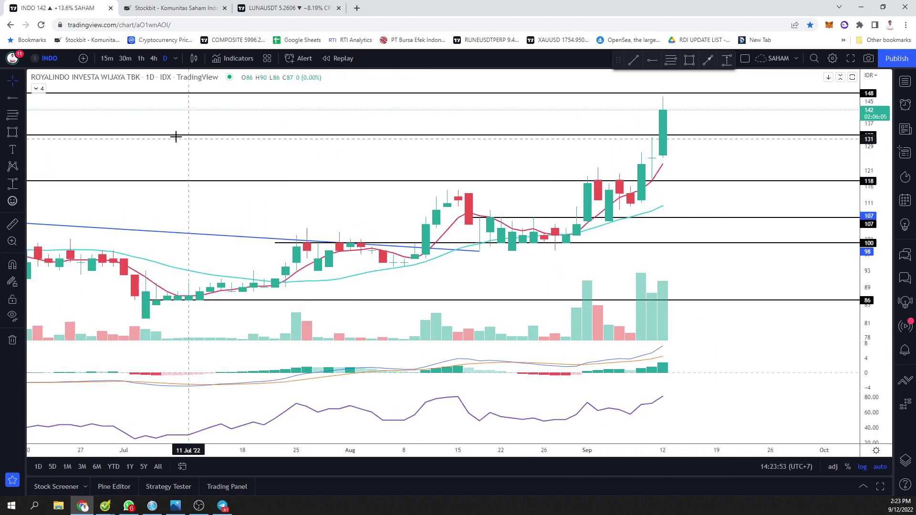
scroll(468, 149, down, 1)
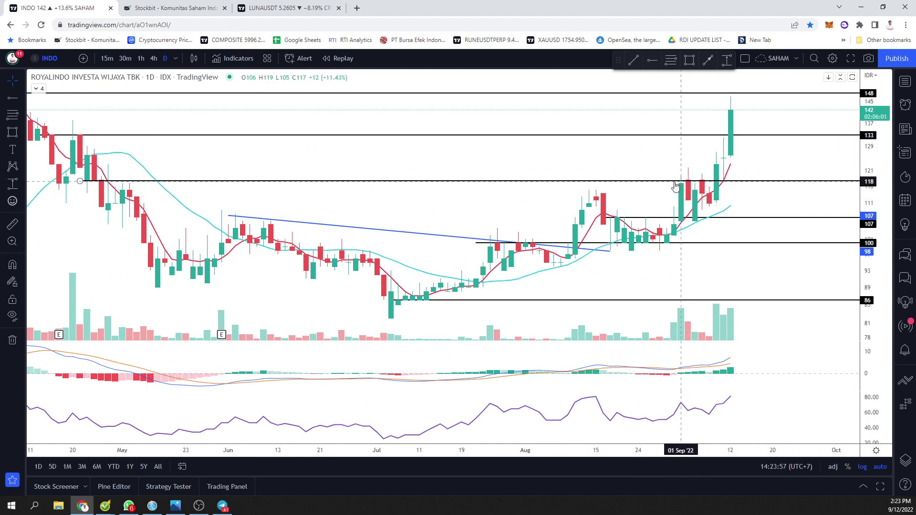
scroll(652, 174, up, 2)
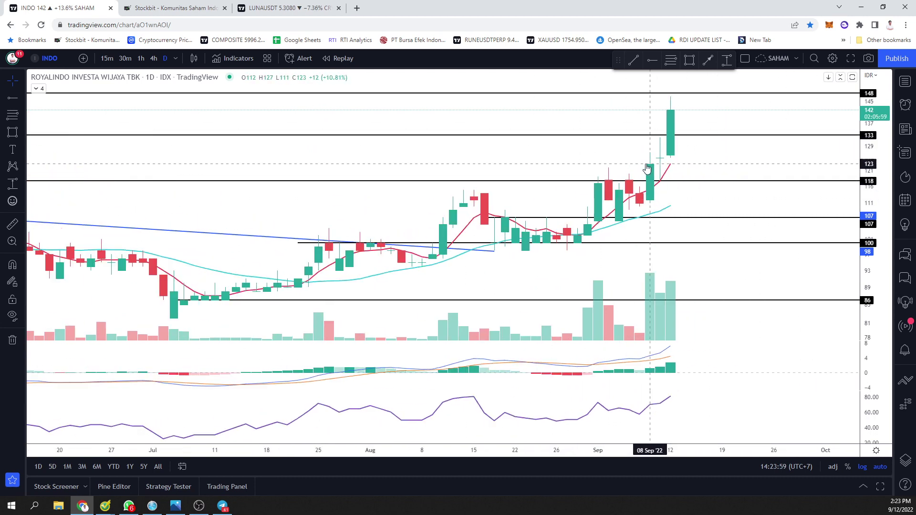
scroll(499, 156, down, 1)
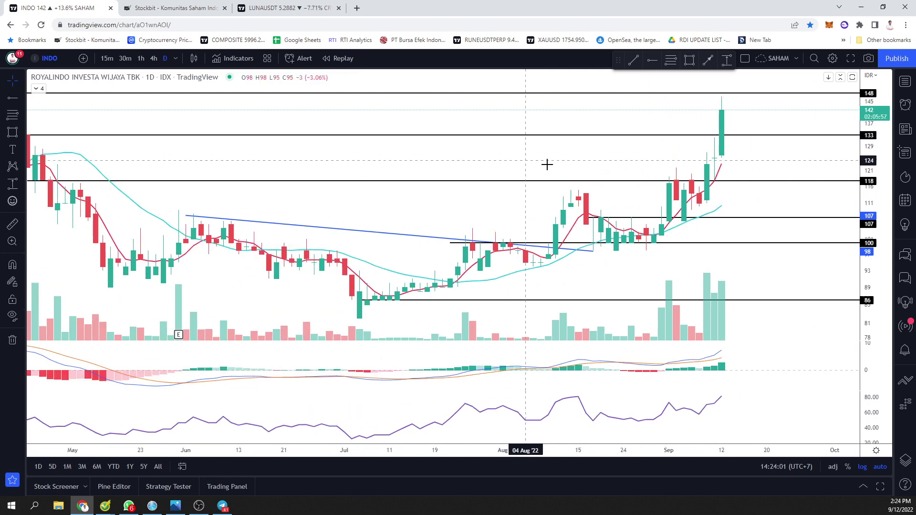
scroll(499, 191, down, 1)
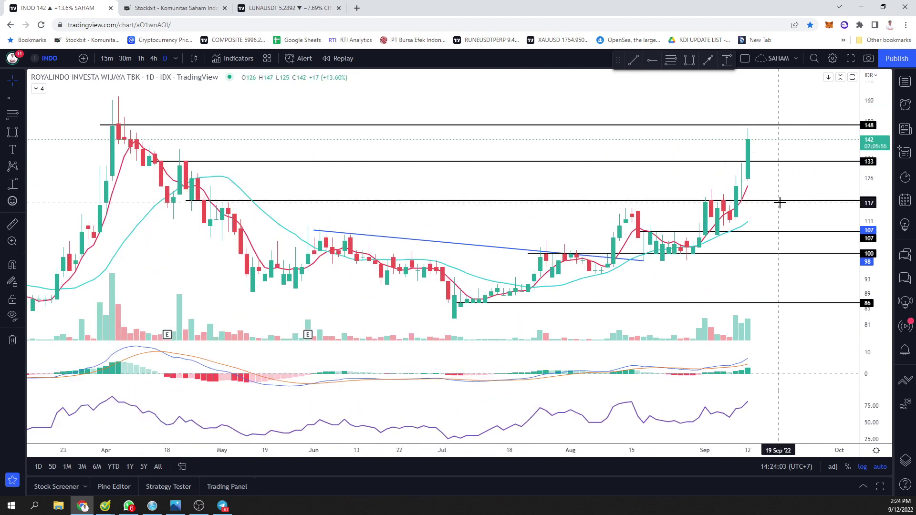
scroll(763, 196, up, 2)
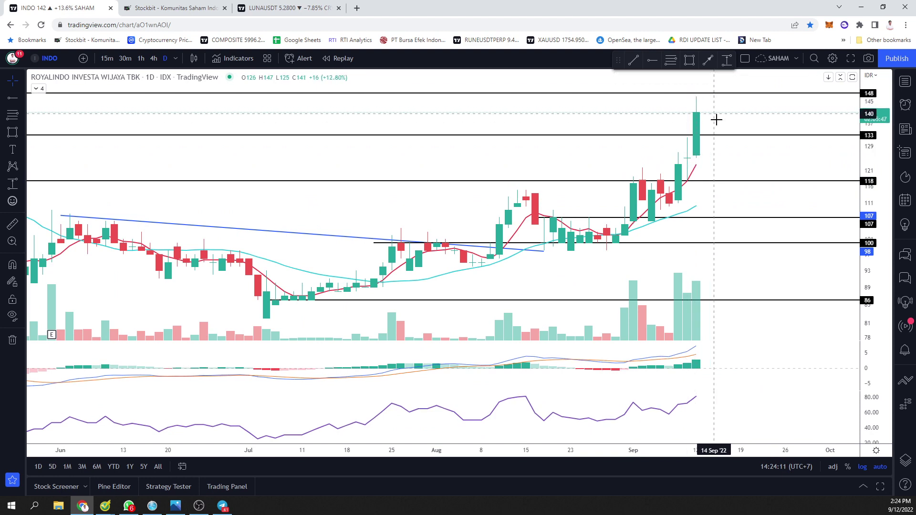
scroll(714, 119, down, 3)
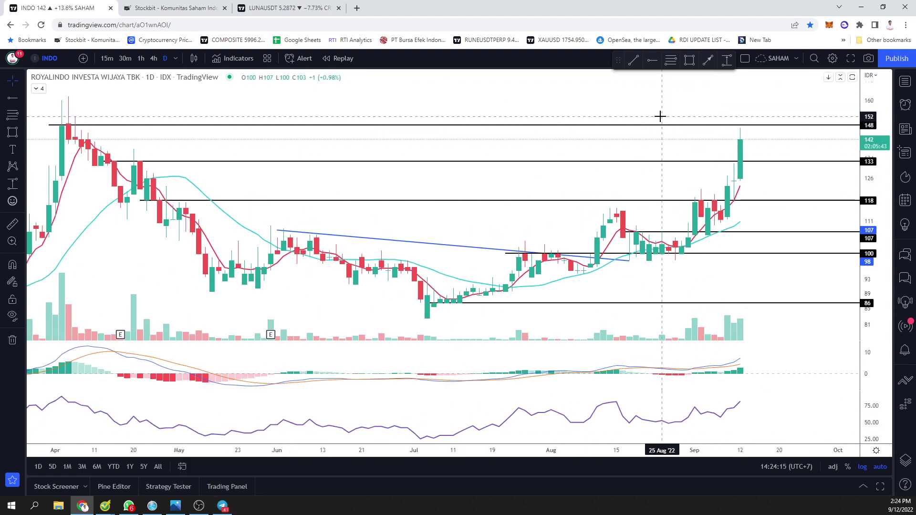
- Switch to Telegram, view the 12-Sep-22 stock watchlist picture posted on 11 September, and return to the channel
click(222, 506)
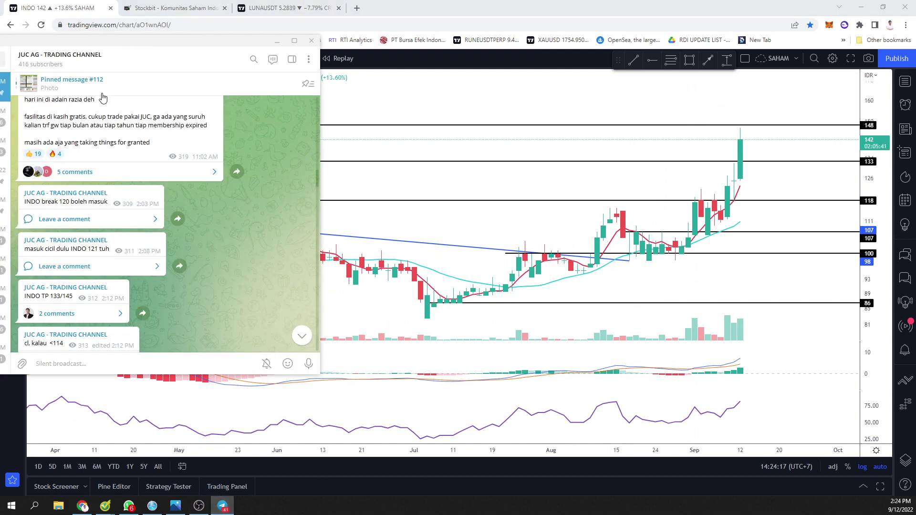
click(301, 336)
scroll(183, 207, up, 10)
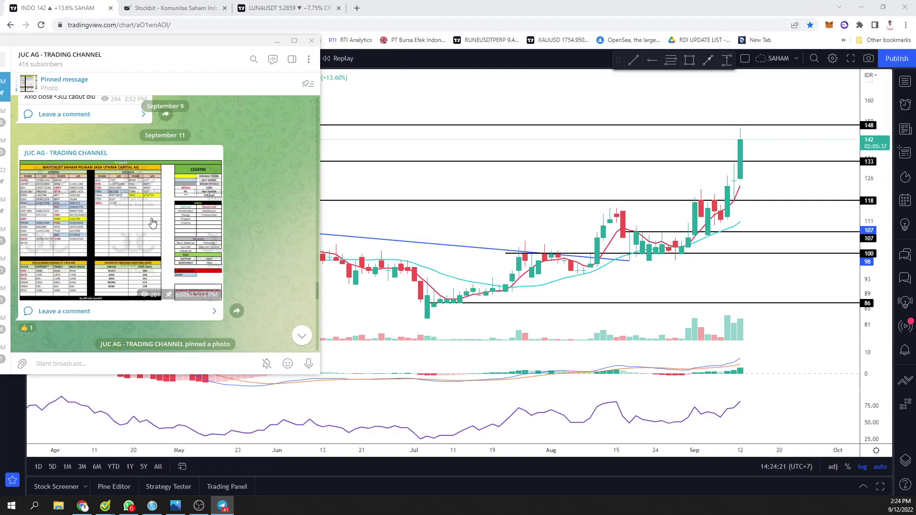
click(152, 222)
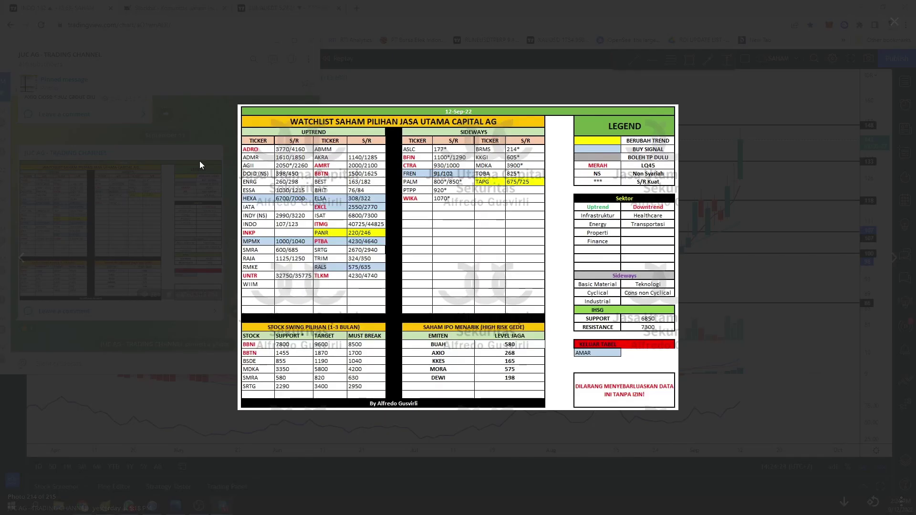
click(199, 161)
scroll(295, 164, up, 5)
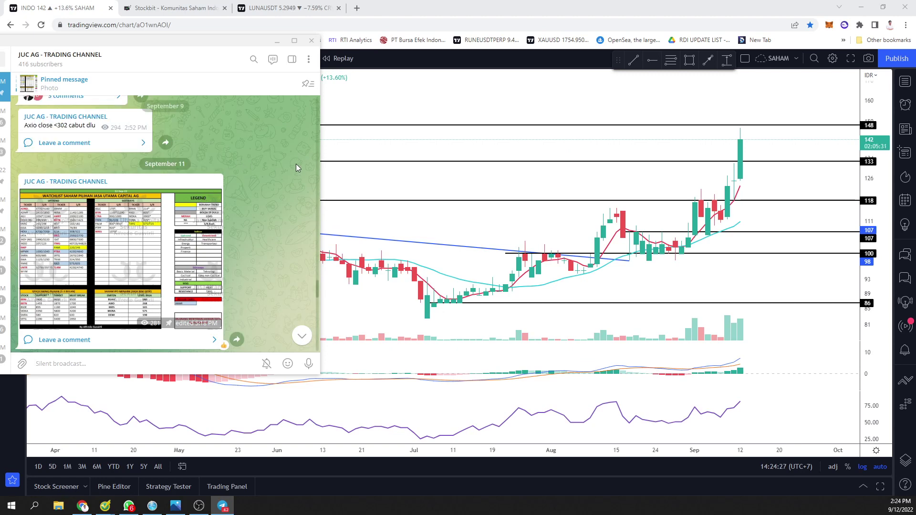
- Find the 12 September CAKK buy call in Telegram and open the CAKK daily chart in TradingView
scroll(289, 174, down, 10)
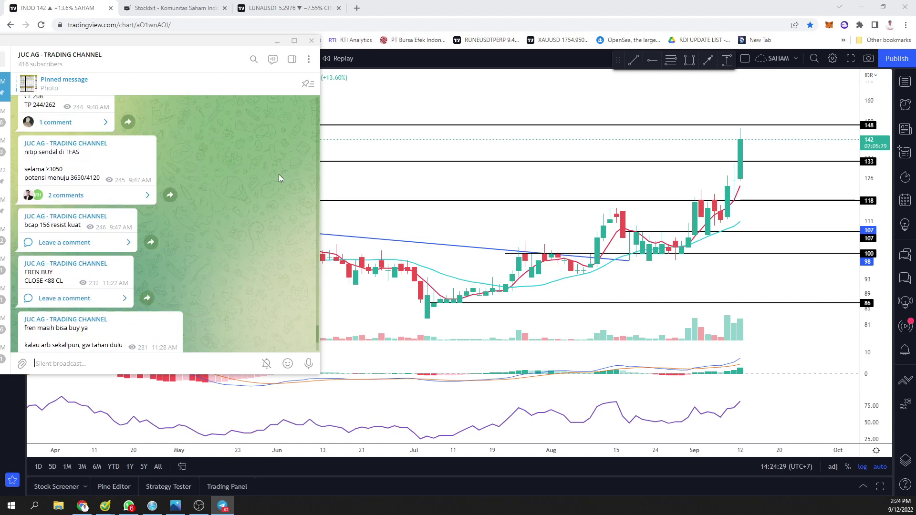
scroll(50, 202, up, 3)
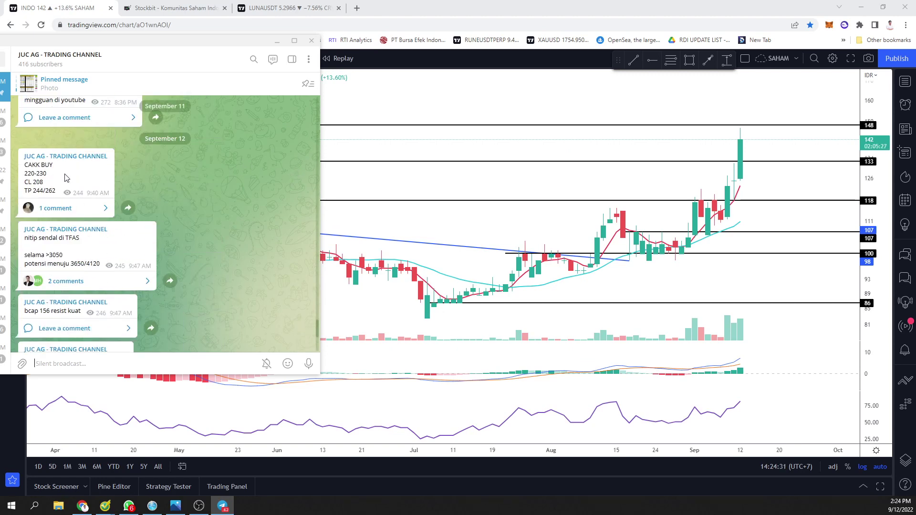
click(540, 176)
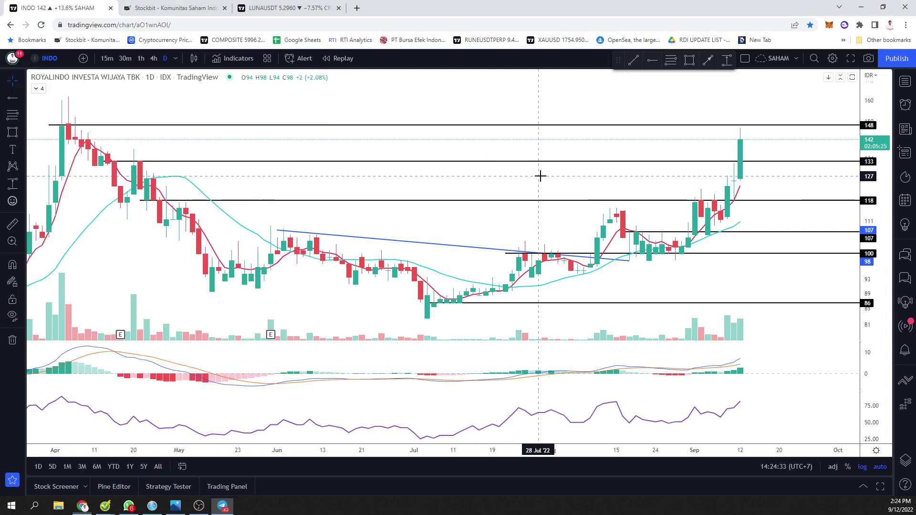
text(i)
key(Escape)
key(space)
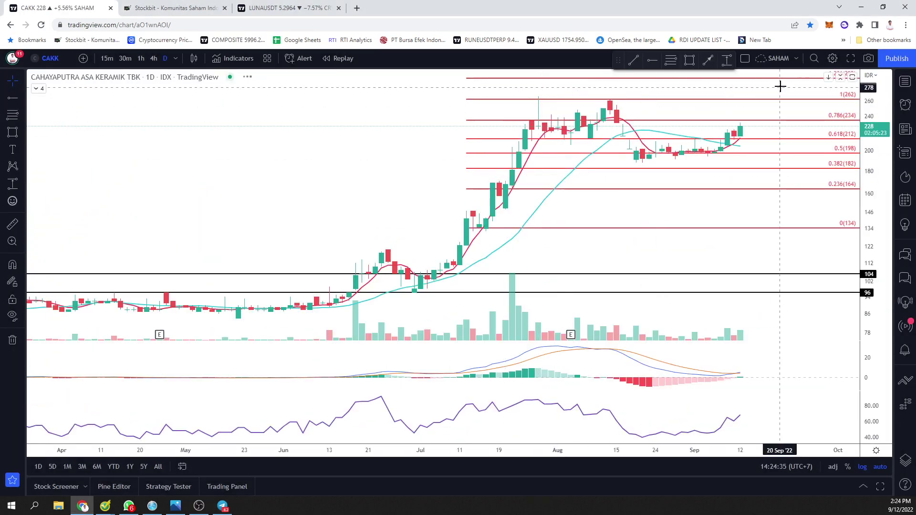
scroll(685, 116, up, 3)
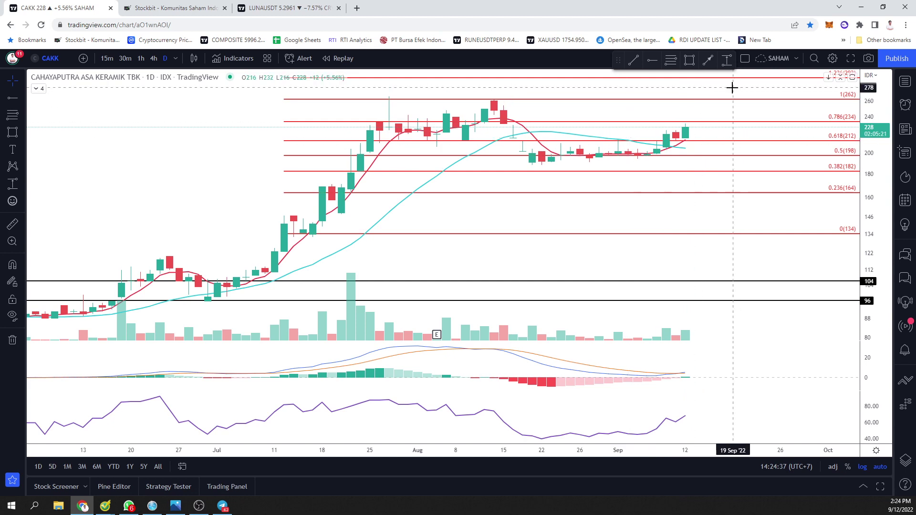
- Set the CAKK chart to 15-minute candles and compare its recent price moves with the buy call in Telegram
click(222, 506)
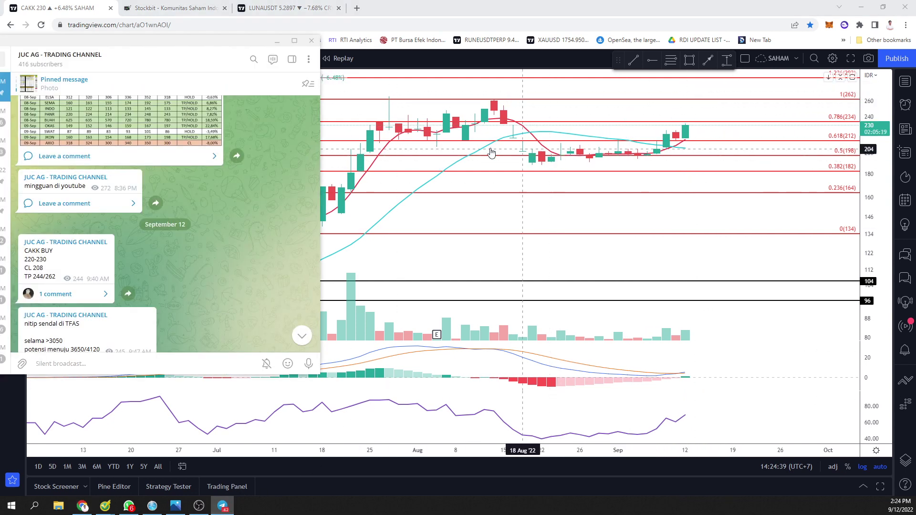
click(622, 158)
click(107, 58)
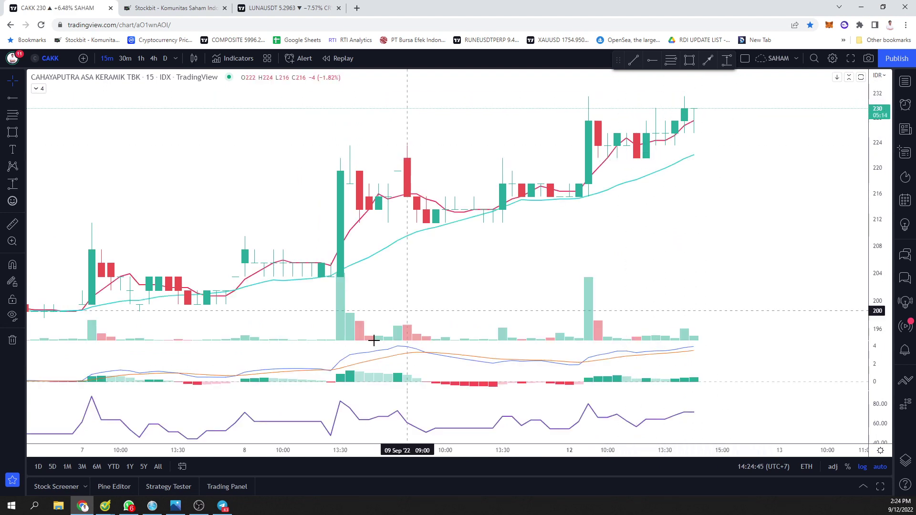
click(222, 505)
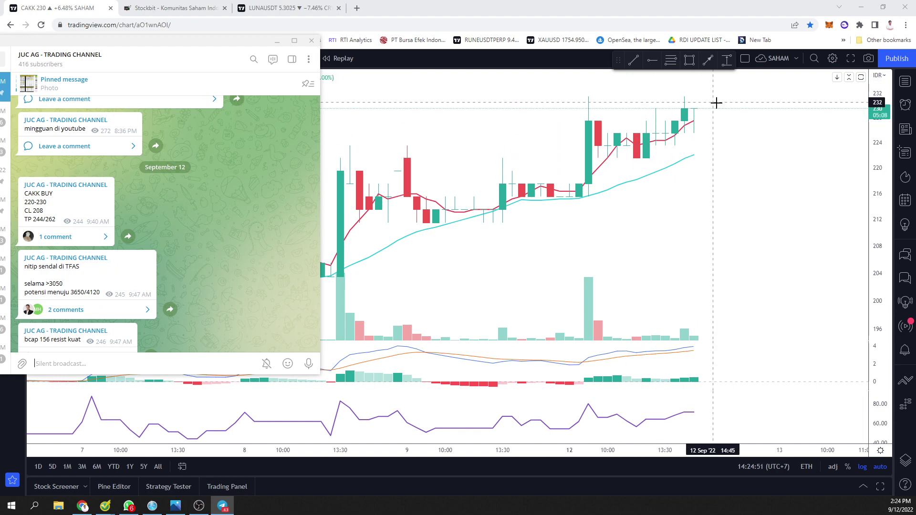
scroll(703, 98, down, 2)
scroll(731, 94, down, 3)
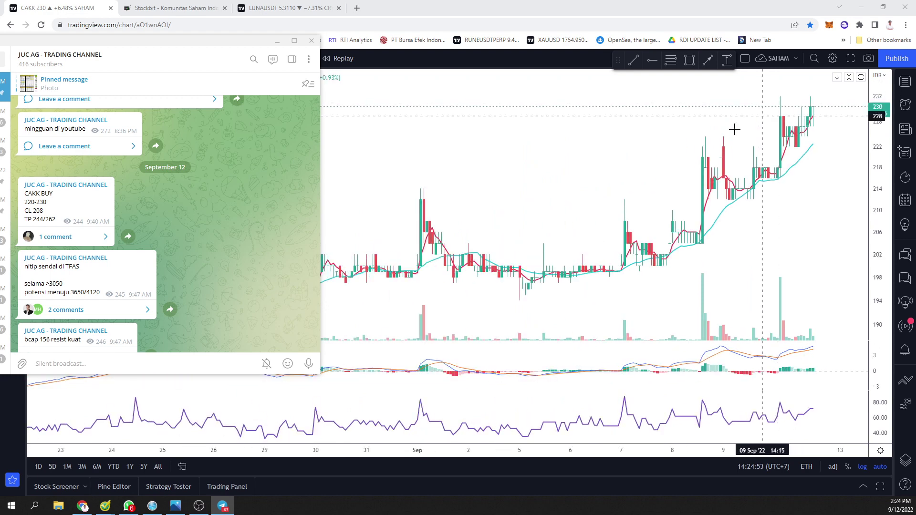
scroll(181, 228, up, 1)
- Check the TFAS call in Telegram and open the TFAS chart in TradingView
right_click(180, 223)
scroll(150, 229, down, 2)
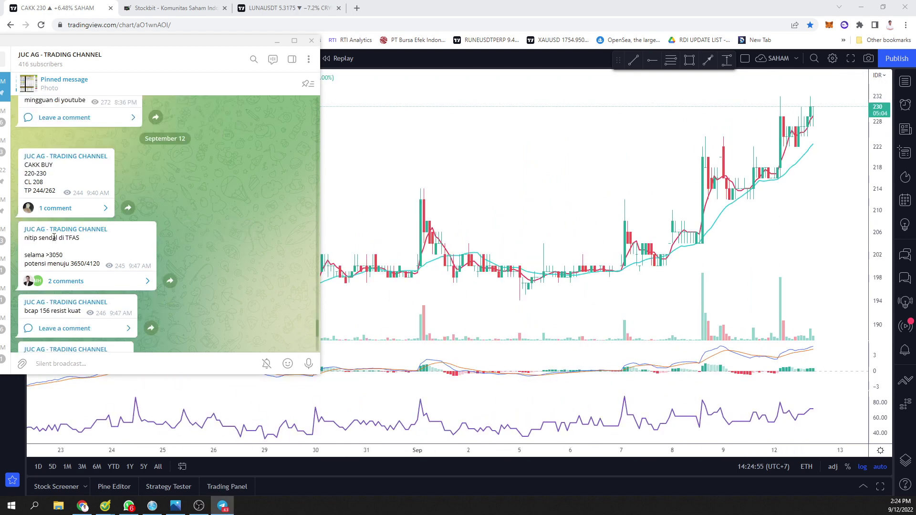
click(496, 169)
text(TFAS)
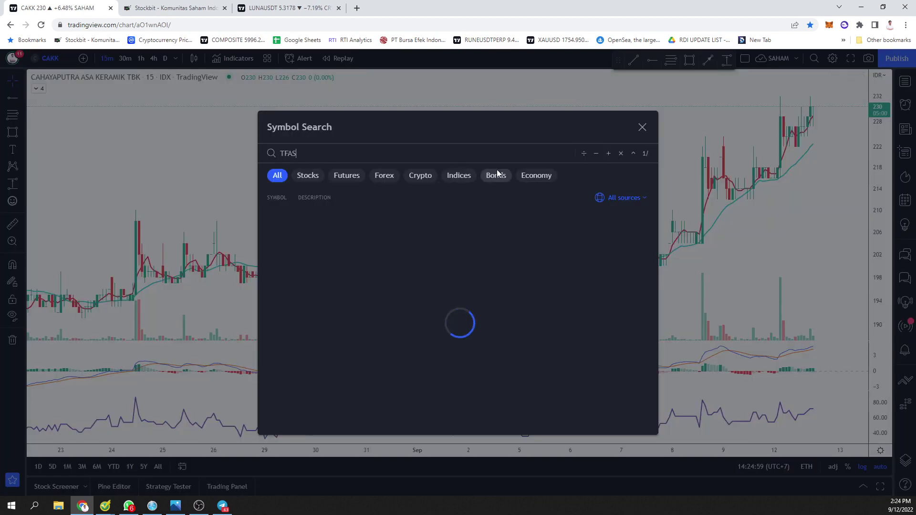
key(Return)
- Compare the TFAS call's 3050 level and 3650/4120 targets in Telegram with the 12 September candles on its 15-minute chart
key(alt+Tab)
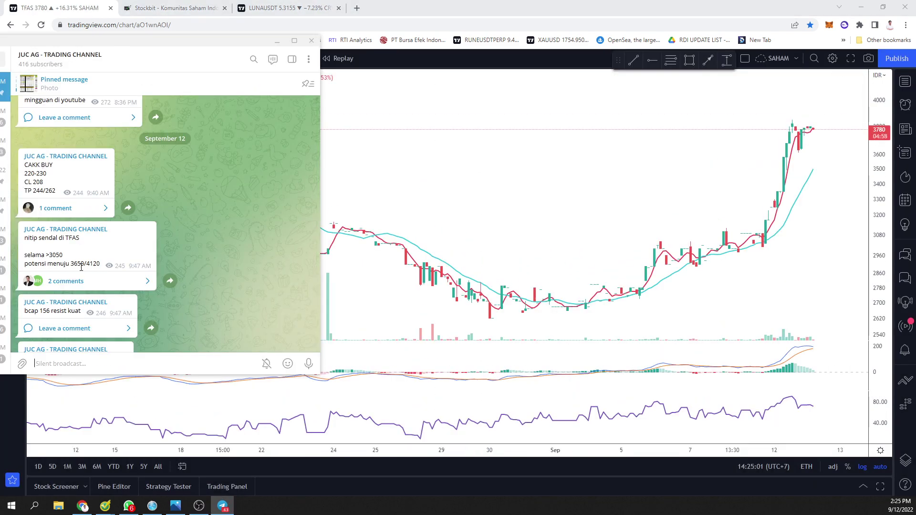
click(501, 196)
scroll(587, 178, up, 5)
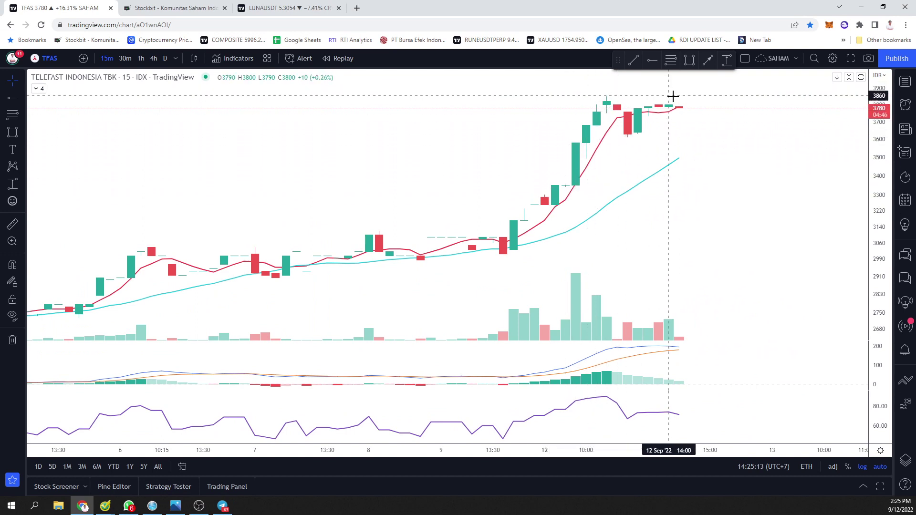
- Read the FREN buy call in Telegram and open the FREN chart in TradingView
click(222, 505)
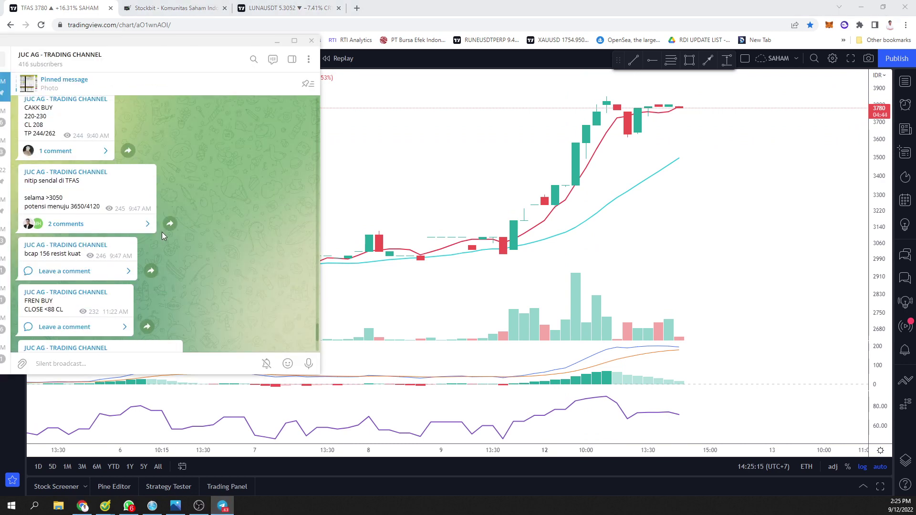
scroll(162, 232, down, 1)
scroll(200, 224, down, 1)
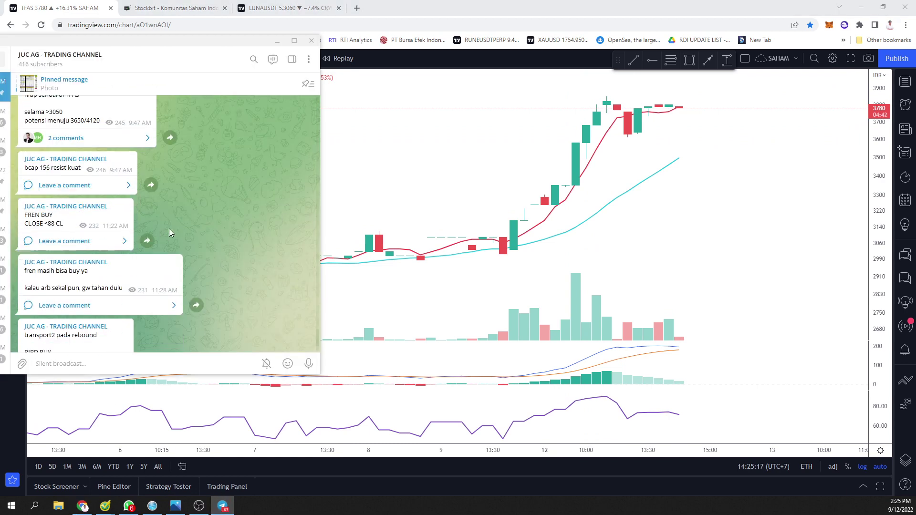
click(523, 174)
text(FREN)
key(Return)
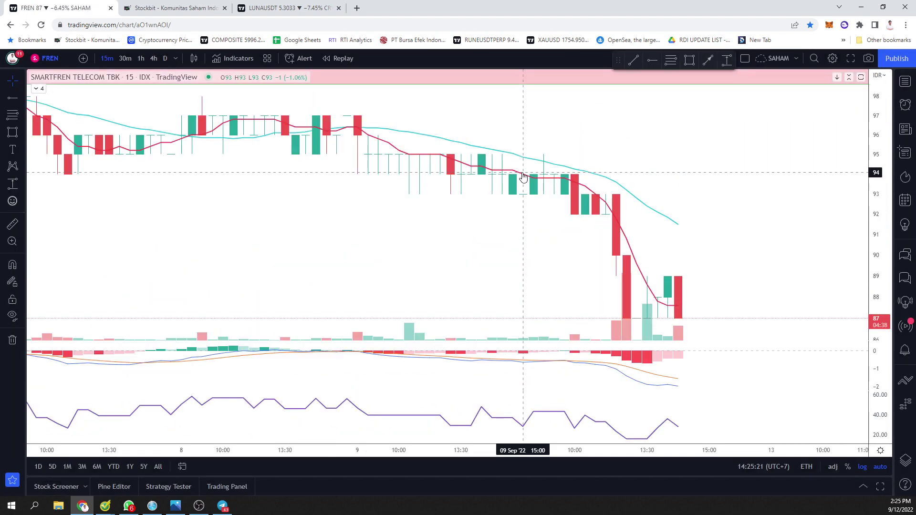
- Set the FREN chart to daily candles, inspect its Fibonacci levels, and review the remaining 12 September calls in Telegram
text(1D)
key(Return)
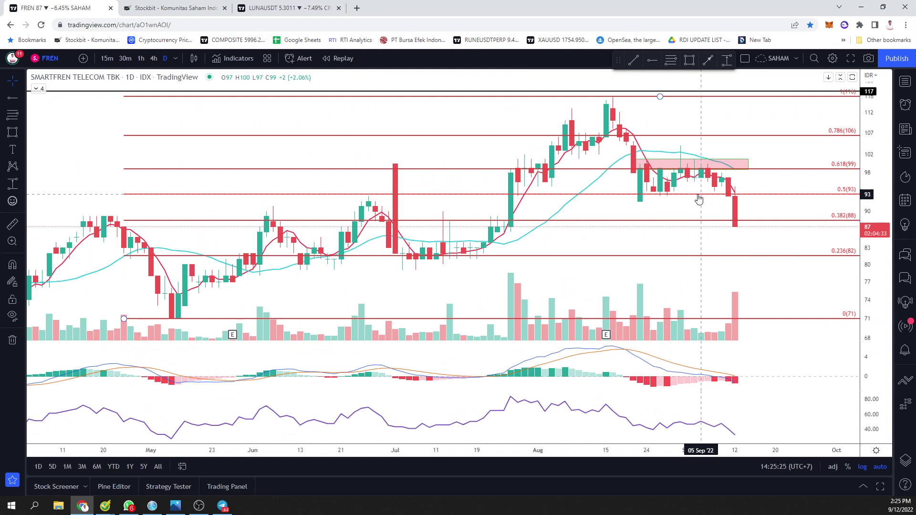
scroll(698, 199, up, 2)
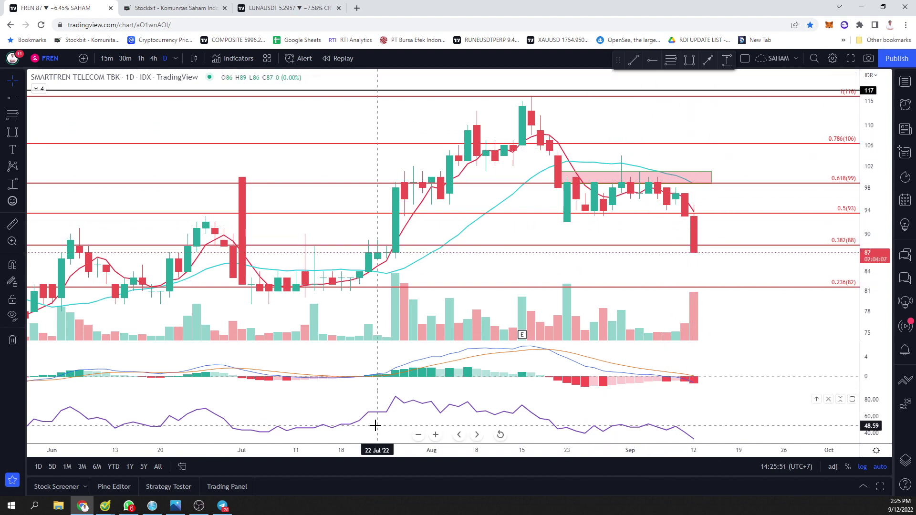
click(223, 506)
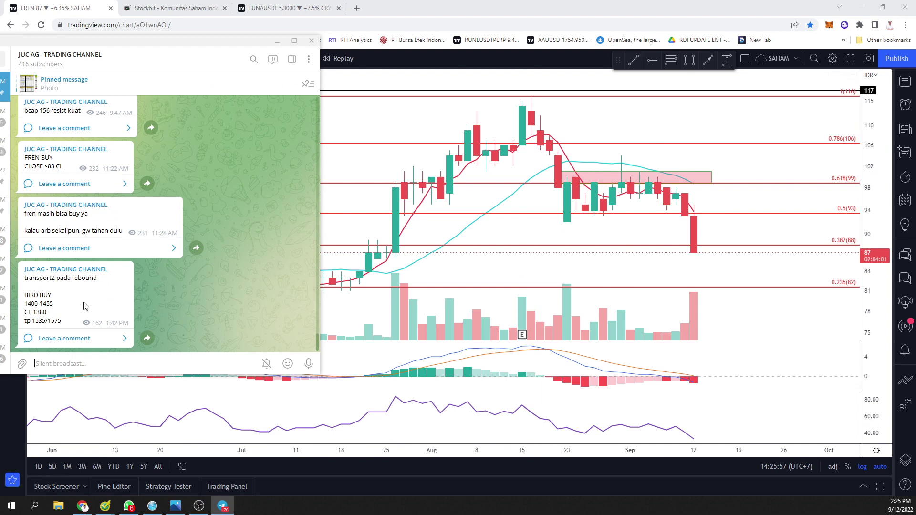
scroll(91, 278, up, 3)
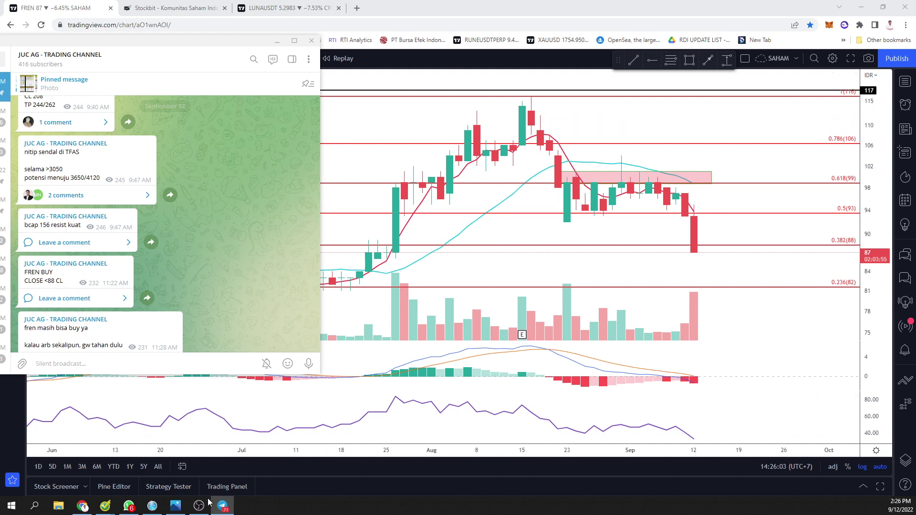
- Switch to the watchlist in Photos and annotate it with a rising zigzag, a circle around the Uptrend table, the word "Swing" and an underline below WIIM
click(176, 506)
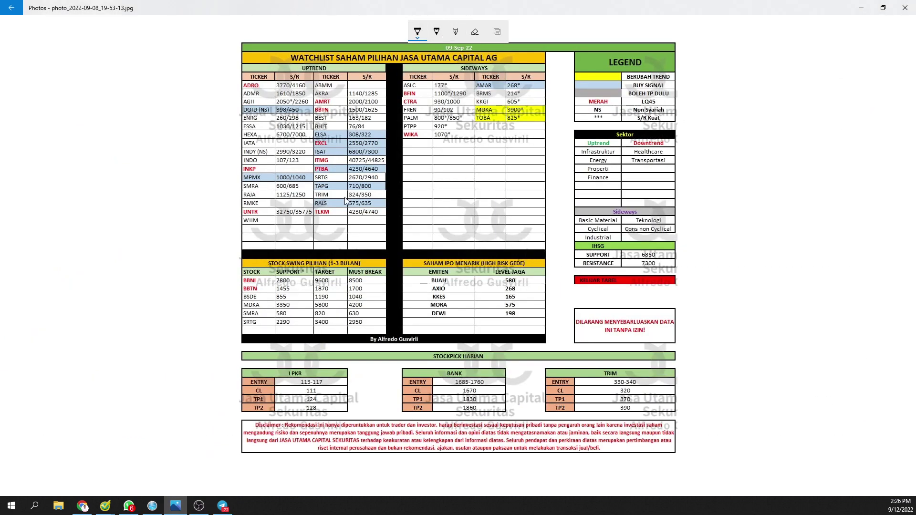
drag(433, 215, 452, 202)
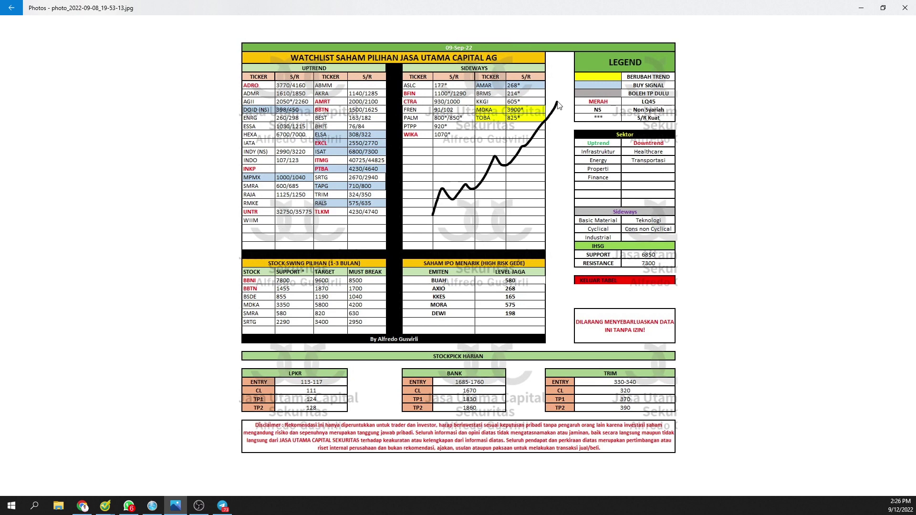
mouse_move(333, 59)
mouse_down()
mouse_move(244, 103)
mouse_move(323, 59)
mouse_up()
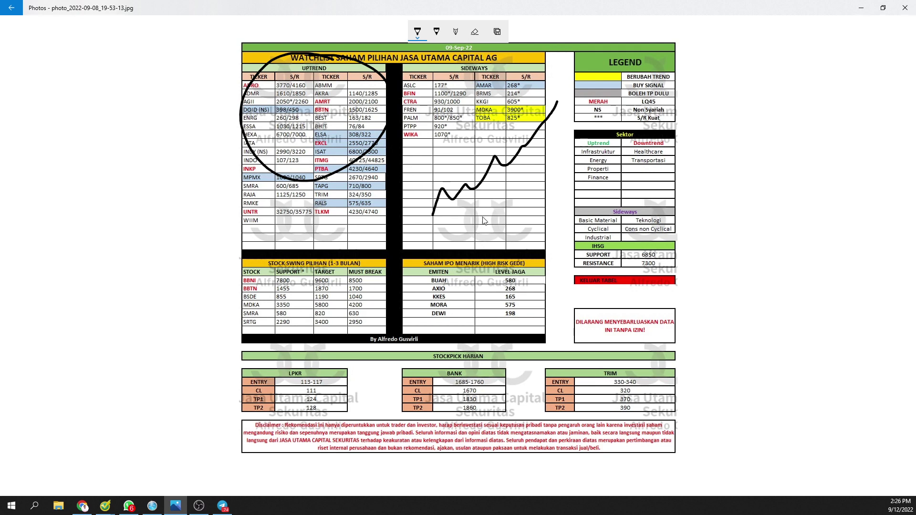
drag(470, 209, 469, 234)
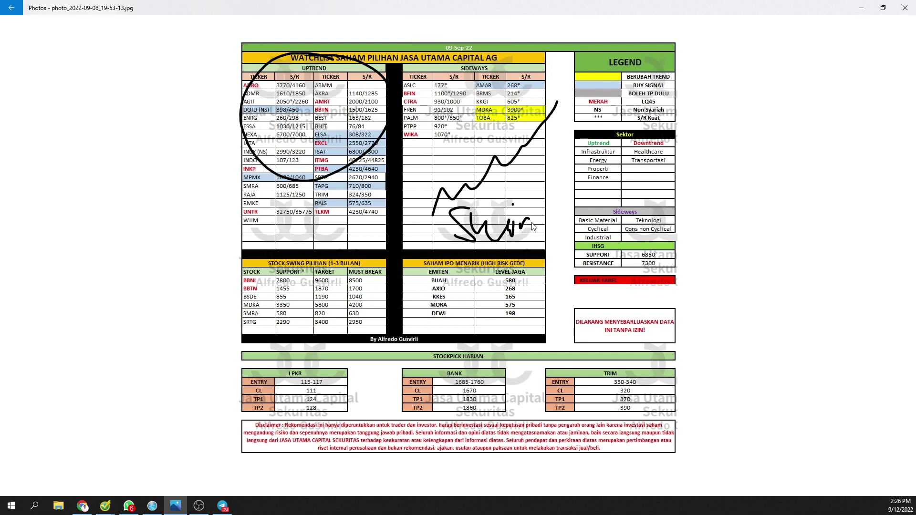
drag(247, 227, 270, 228)
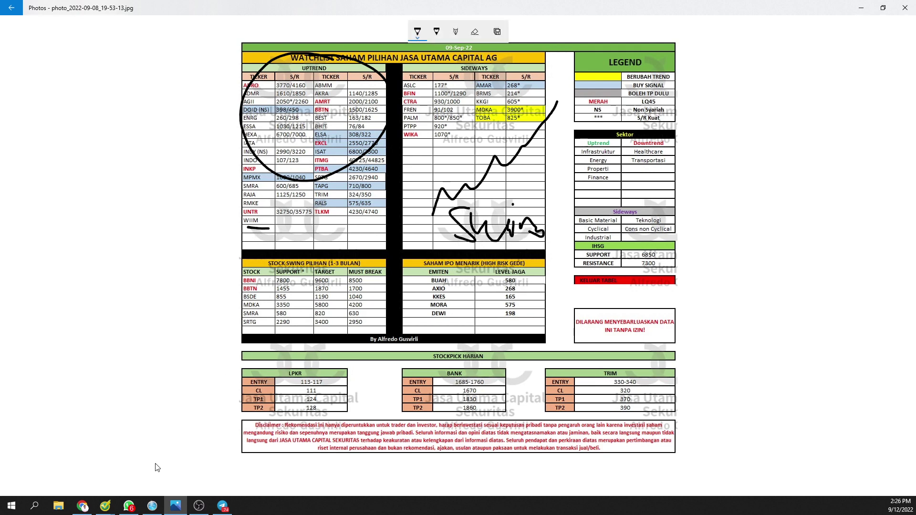
- Switch to the TradingView stock chart in Chrome and open the WIIM chart to check its September price rise
click(82, 505)
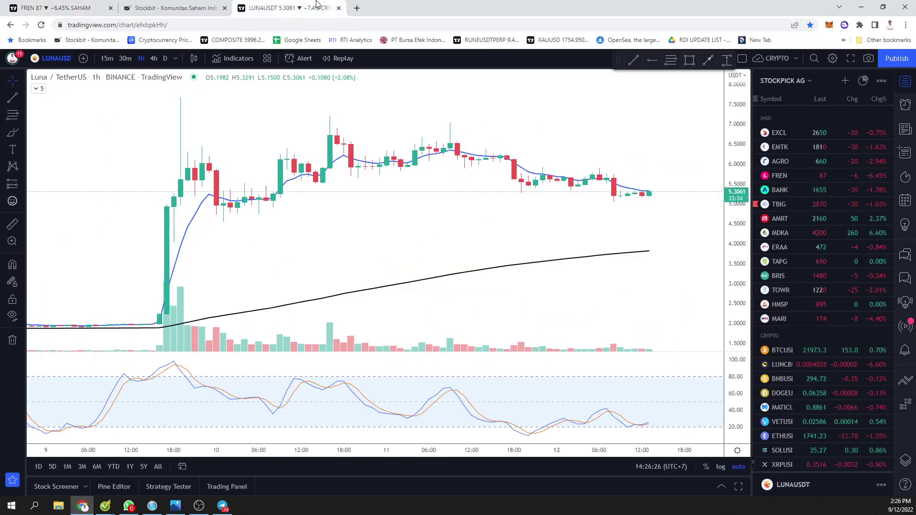
key(ctrl+1)
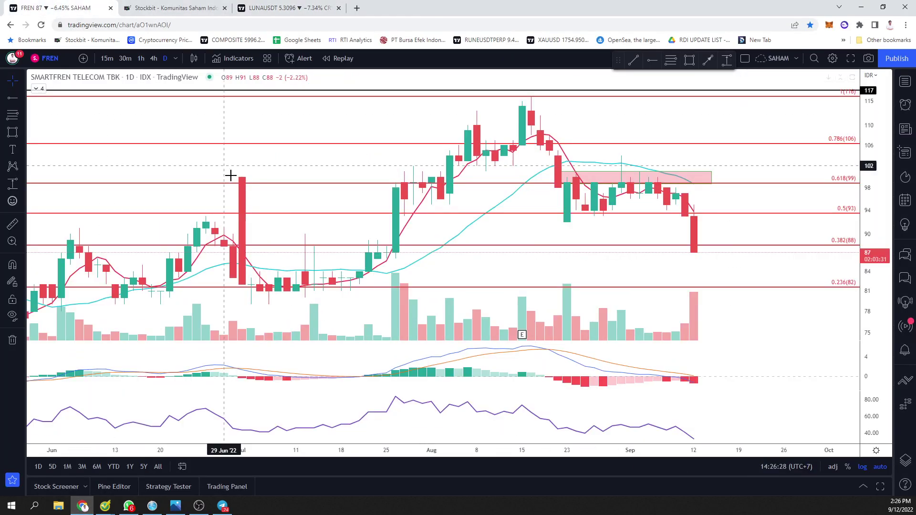
text(wiim)
key(Return)
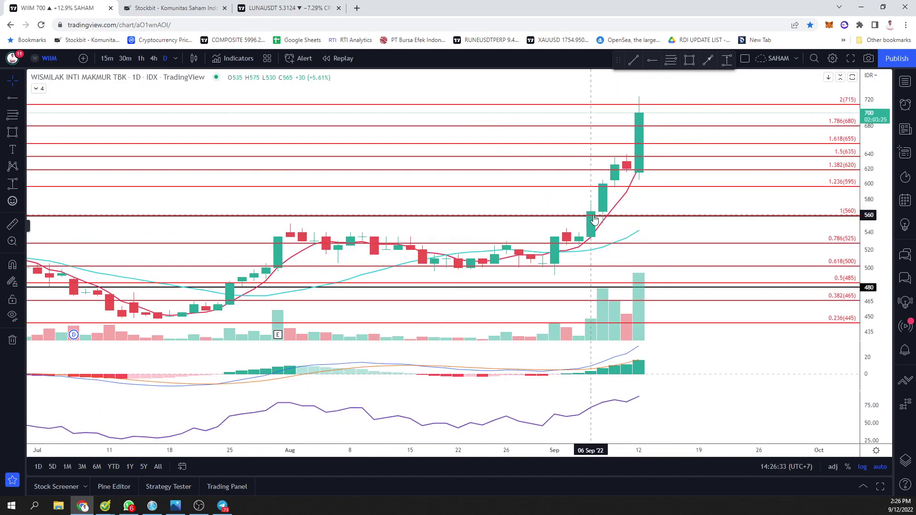
- Return to the watchlist in Photos, erase all ink annotations from it and reselect the black pen
click(868, 4)
click(421, 167)
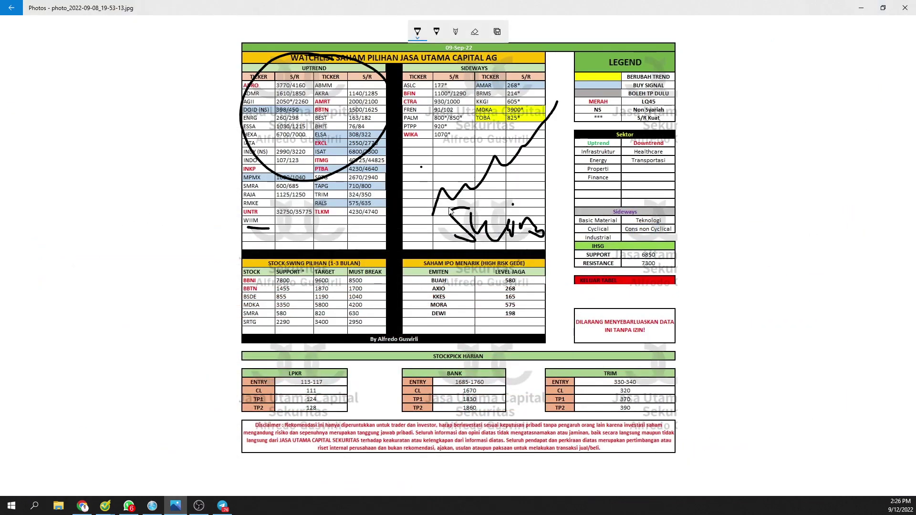
drag(544, 168, 500, 188)
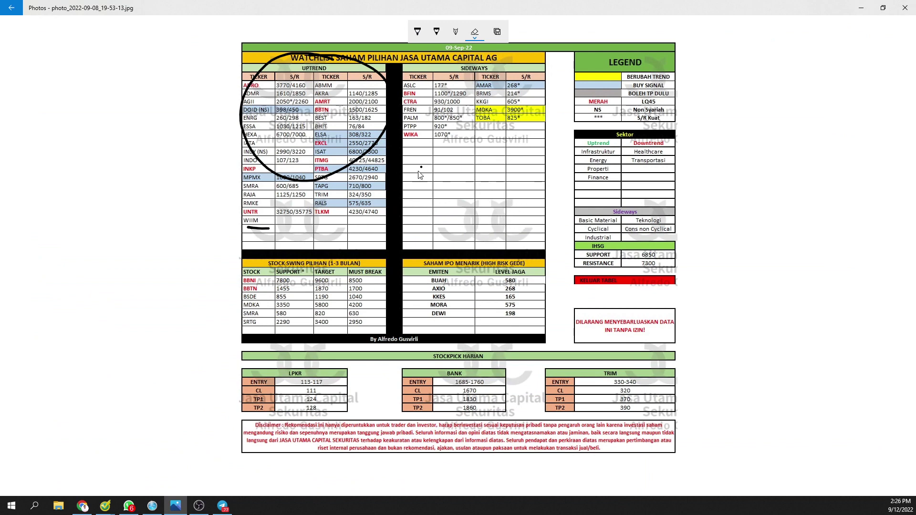
drag(420, 169, 320, 173)
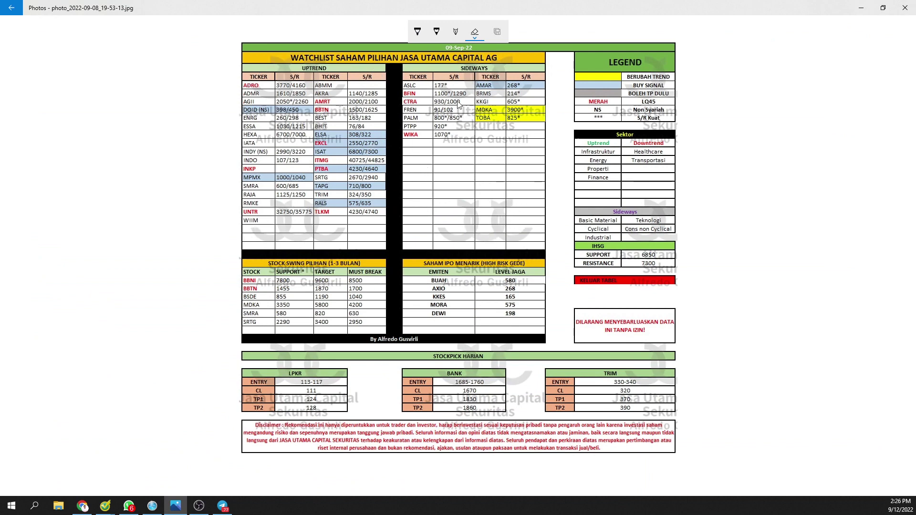
click(417, 31)
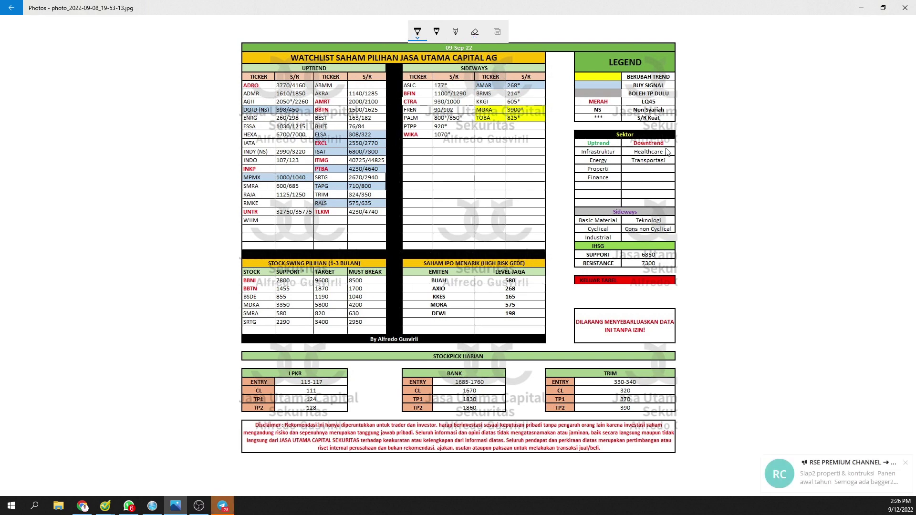
click(905, 465)
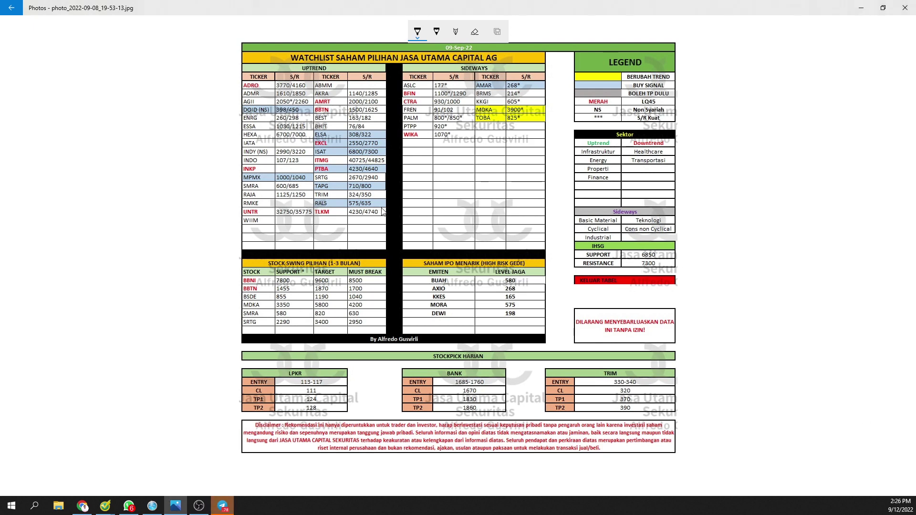